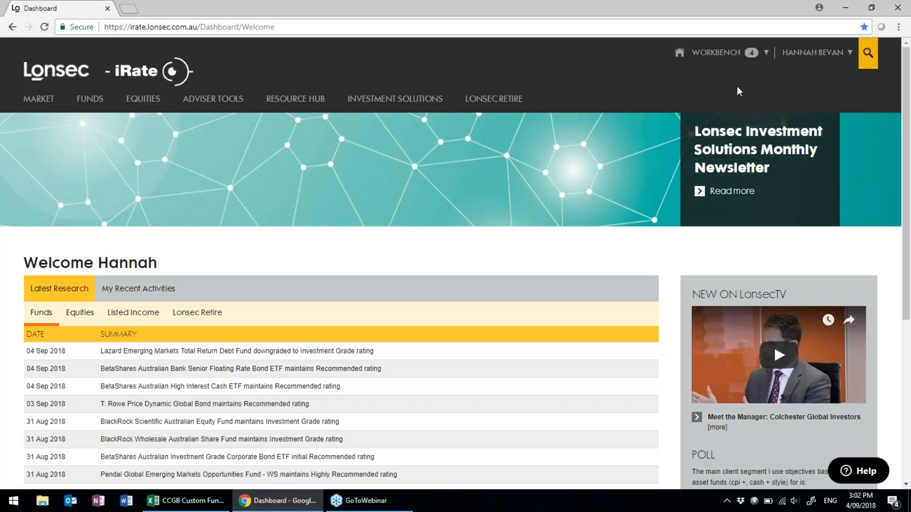
Go to My Custom Products from the account menu, showing CBA 5 yrs and Custom Fund.
left_click(898, 199)
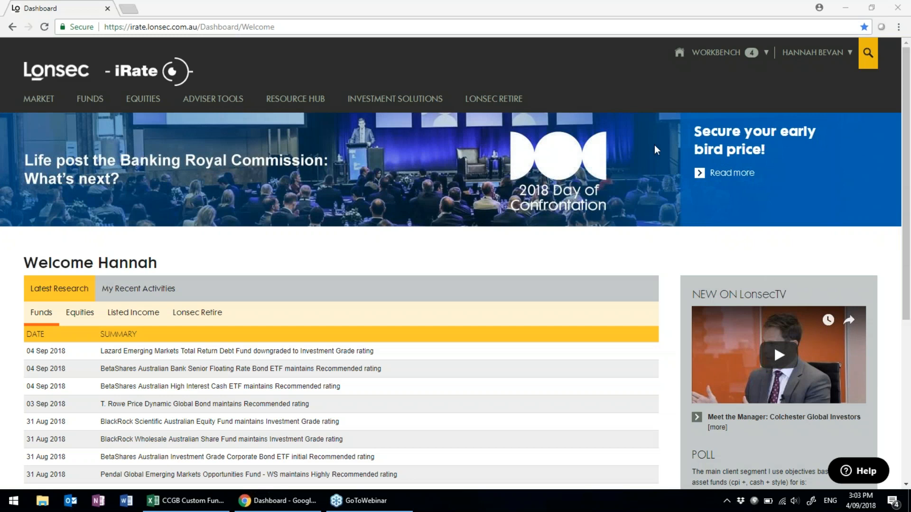
left_click(619, 76)
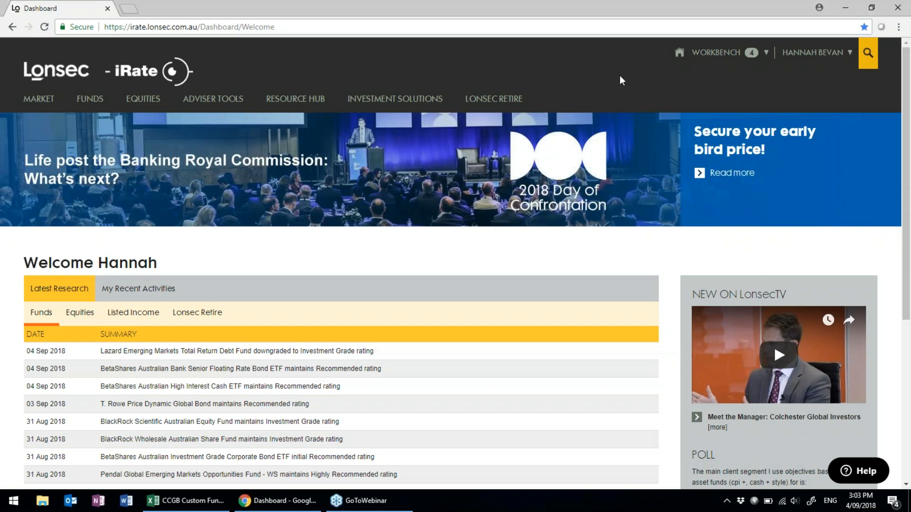
left_click(825, 56)
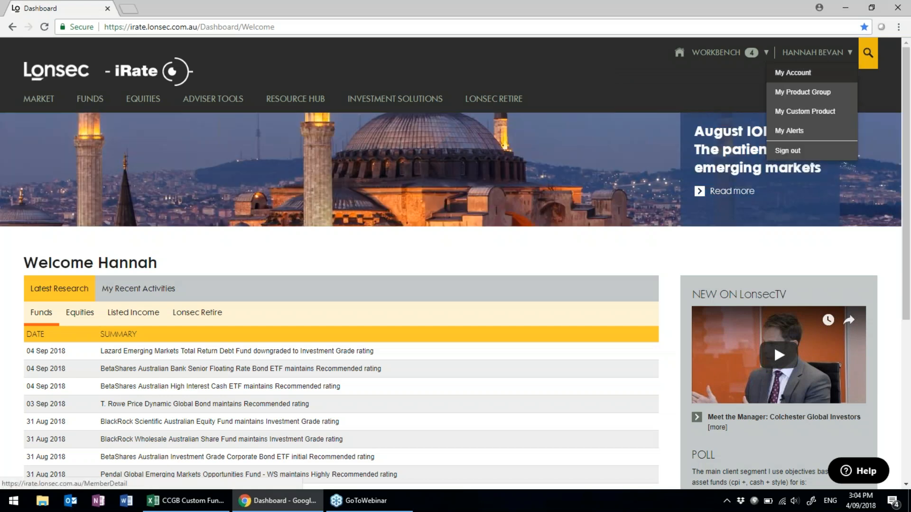
left_click(827, 113)
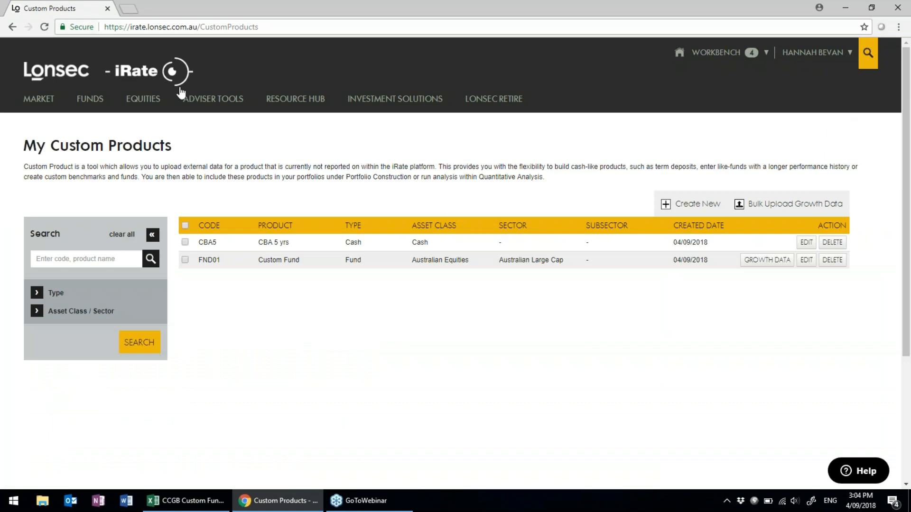
mouse_move(213, 98)
Create a Cash/Term Deposit product with code CBA1yr, name 'CBA 1 yr' and no sector.
left_click(695, 204)
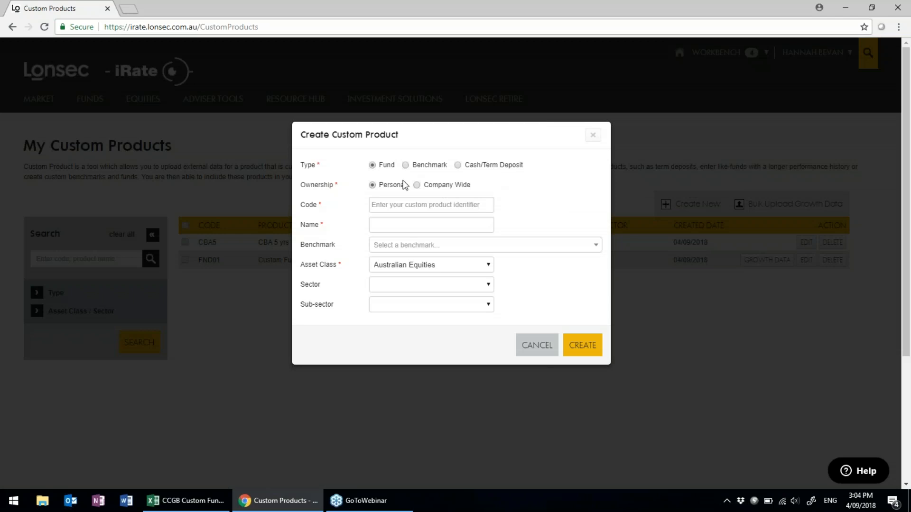
left_click(458, 170)
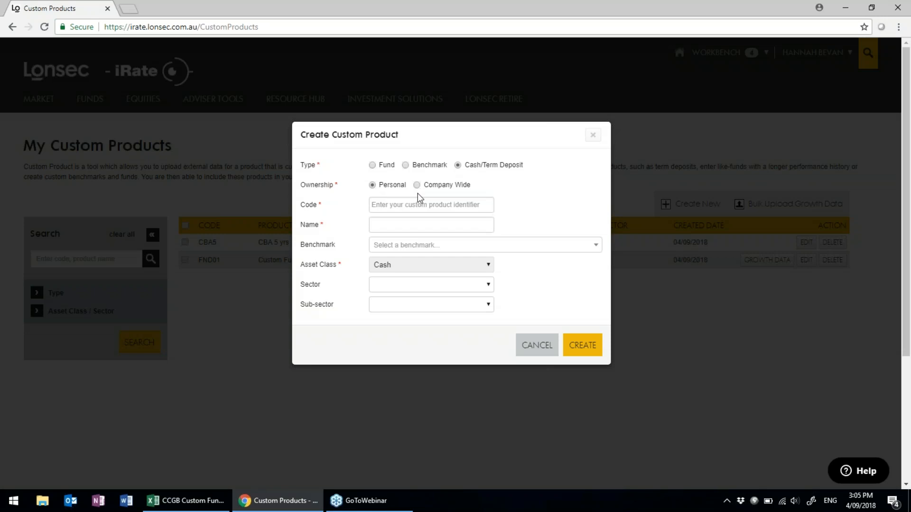
left_click(388, 204)
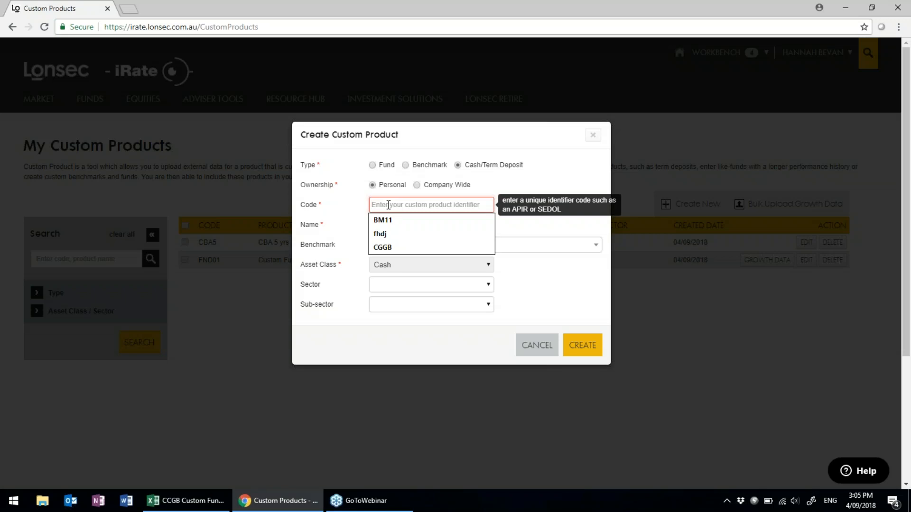
type("CBA")
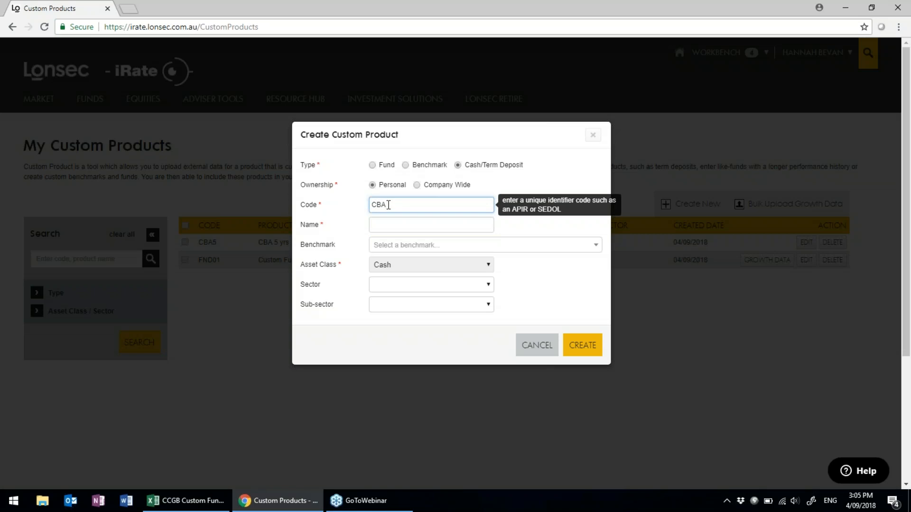
type("1yr")
left_click(393, 225)
type("C")
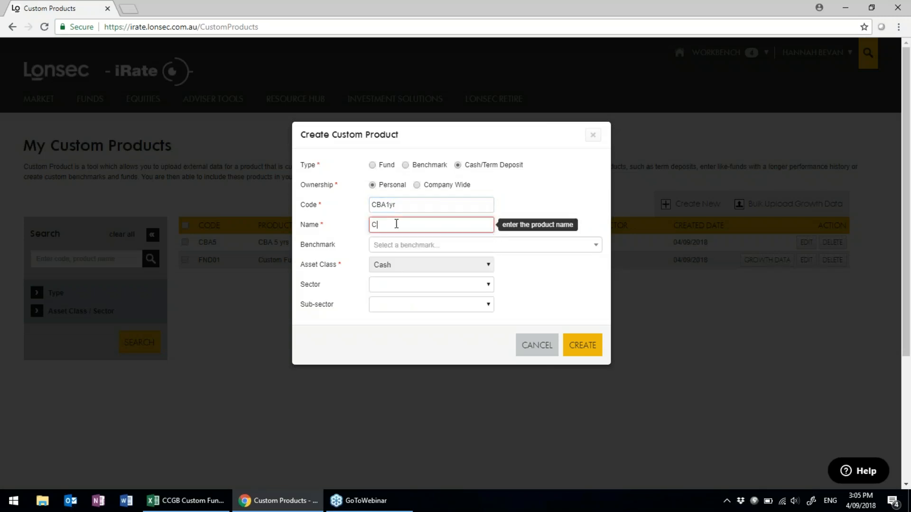
type("BA 1 yr")
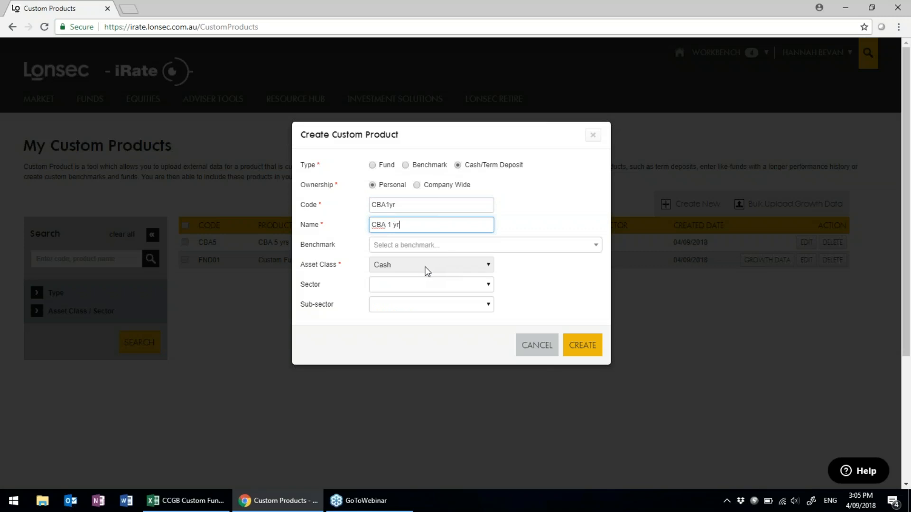
left_click(488, 285)
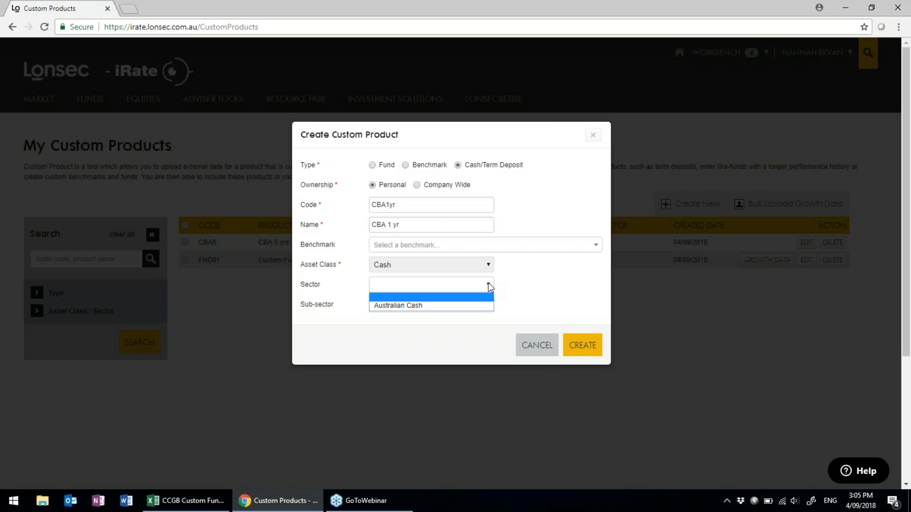
left_click(515, 287)
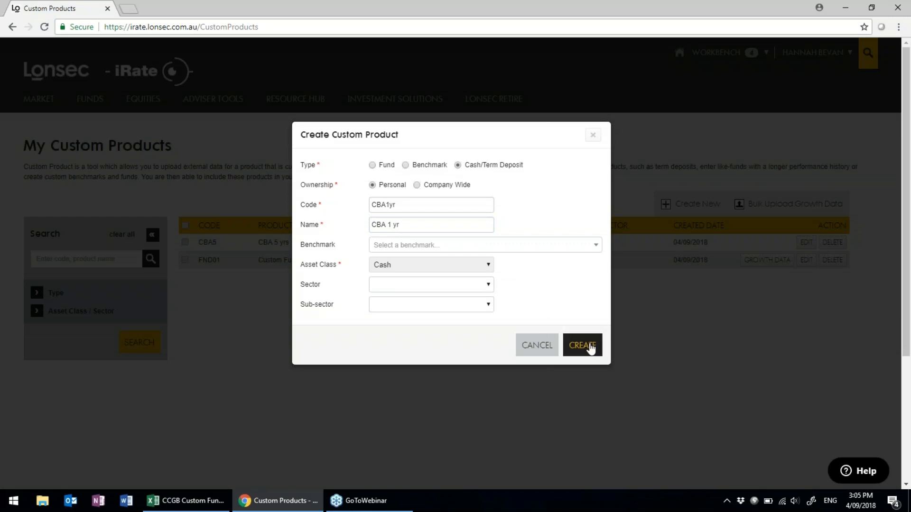
left_click(590, 348)
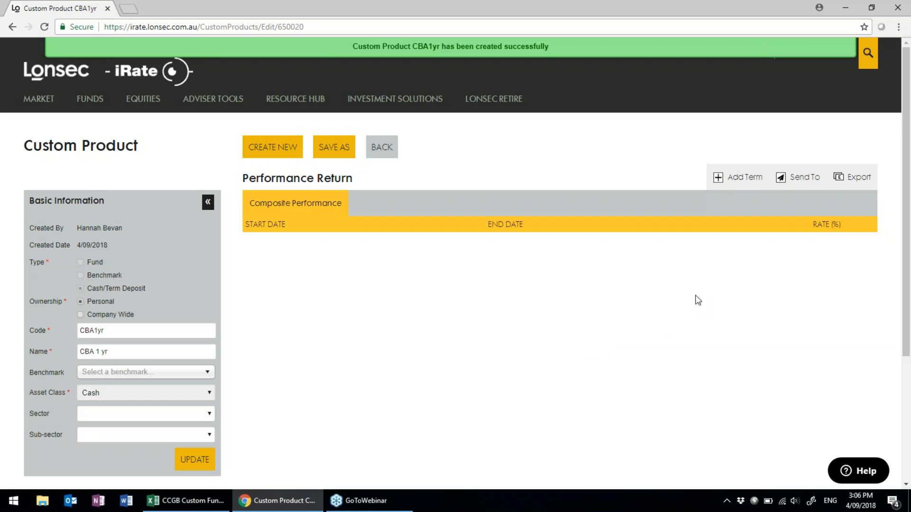
Add a performance term running from 30/09/2017 to 30/09/2018.
left_click(745, 178)
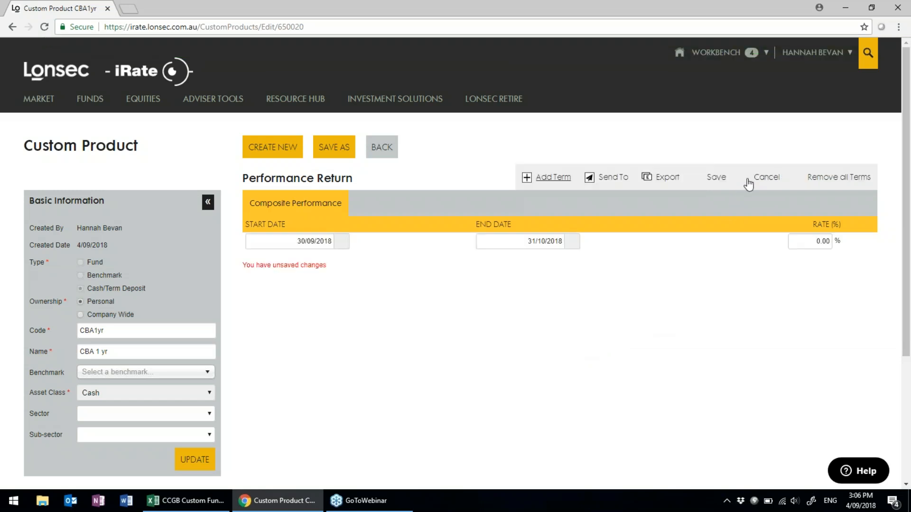
left_click(341, 243)
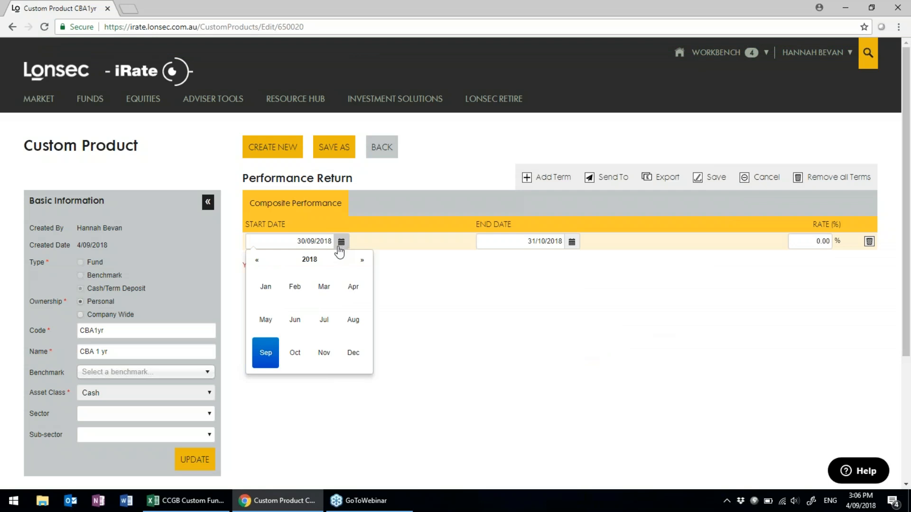
left_click(257, 262)
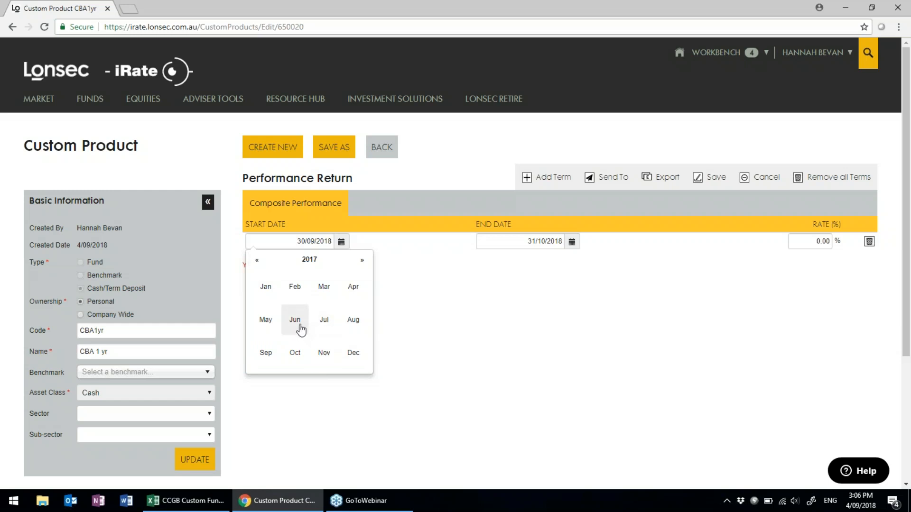
left_click(295, 321)
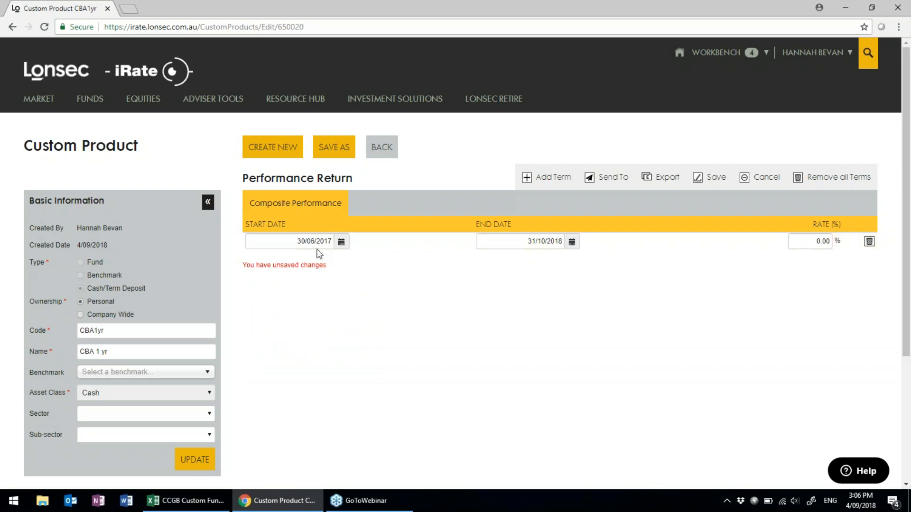
left_click(341, 242)
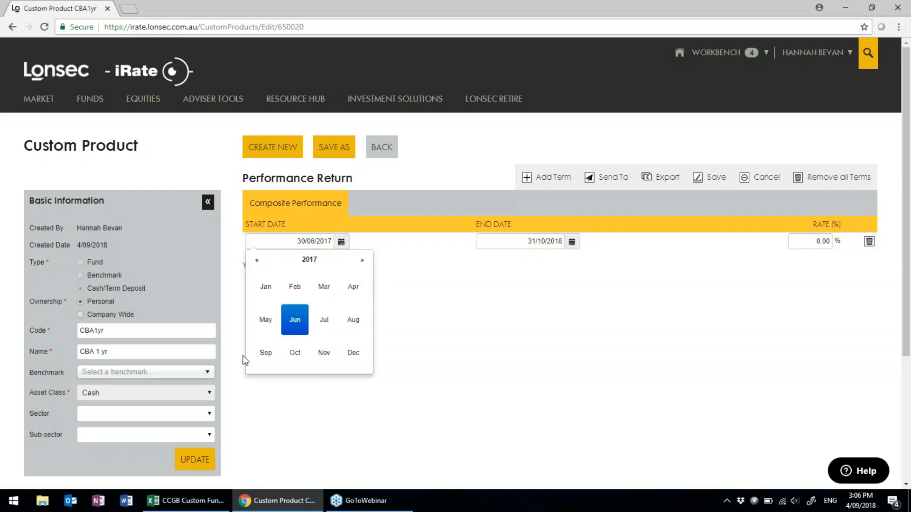
left_click(266, 353)
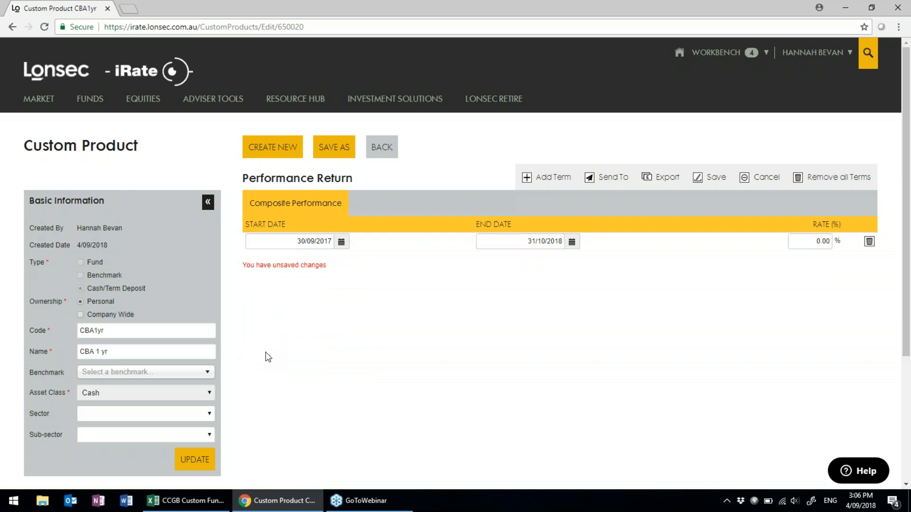
left_click(572, 242)
left_click(493, 351)
Give the term a 2.2% rate, save it, and return to the products list.
left_click(827, 242)
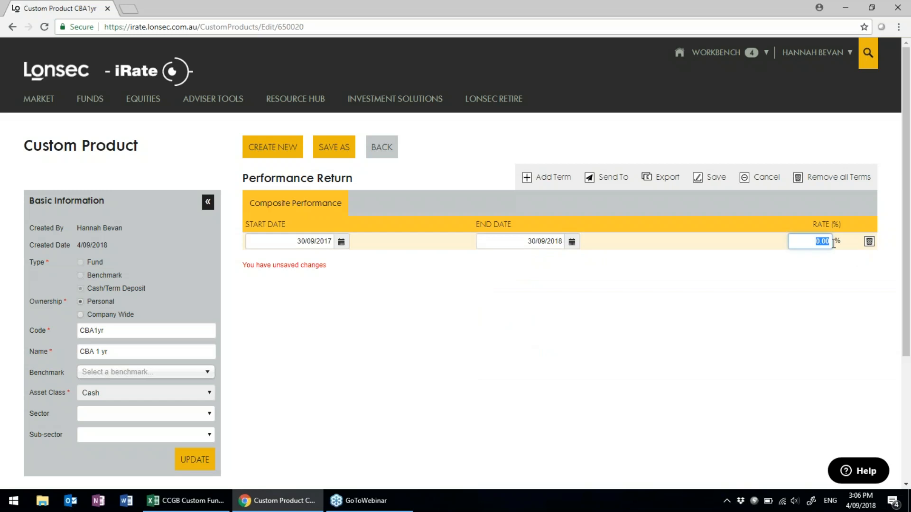
type("2.2")
left_click(834, 295)
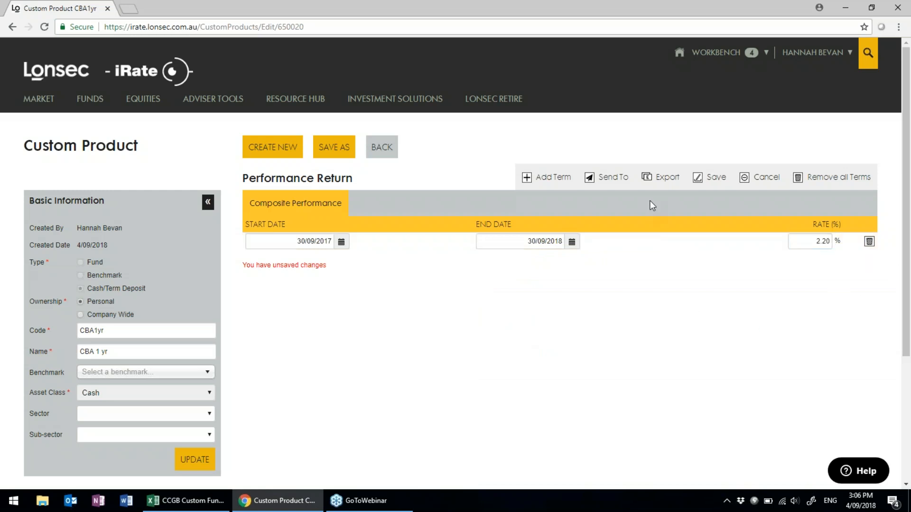
left_click(720, 182)
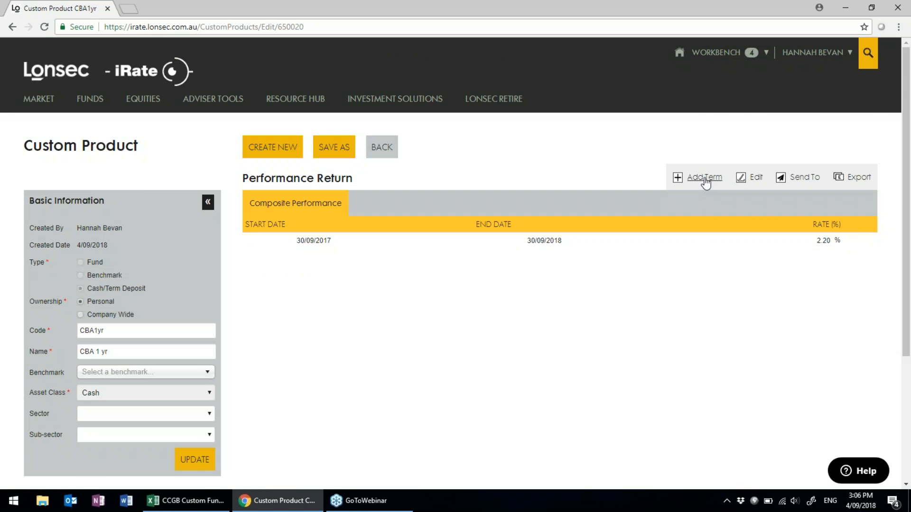
left_click(383, 152)
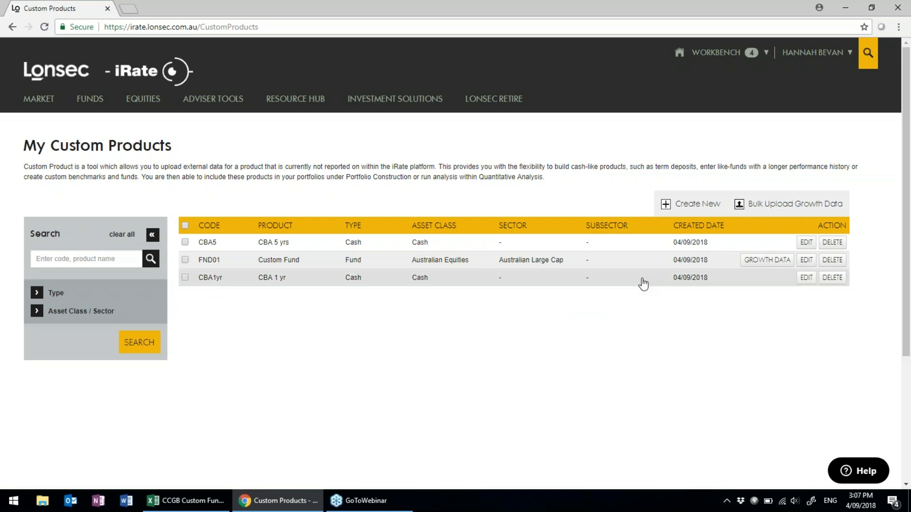
Start a new custom product with code CHA01 and name 'Challenger Global Bond'.
left_click(696, 204)
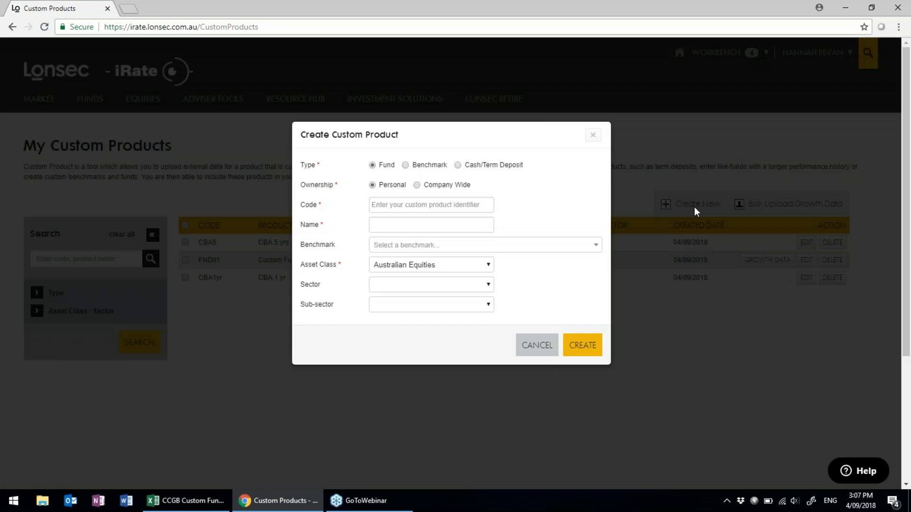
mouse_move(391, 170)
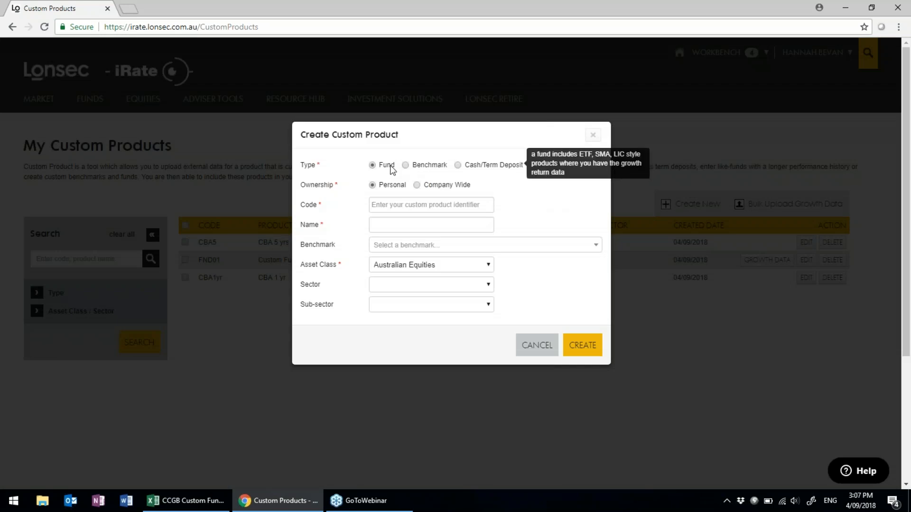
left_click(396, 204)
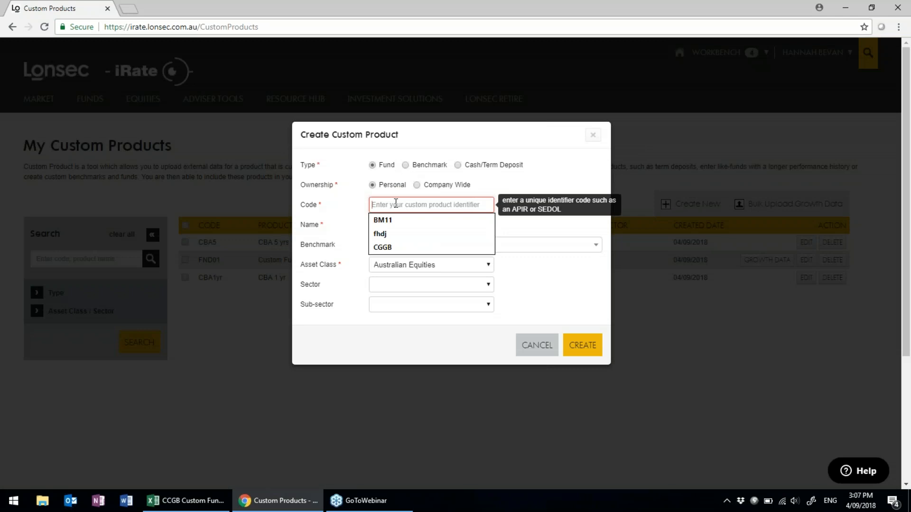
type("CHA")
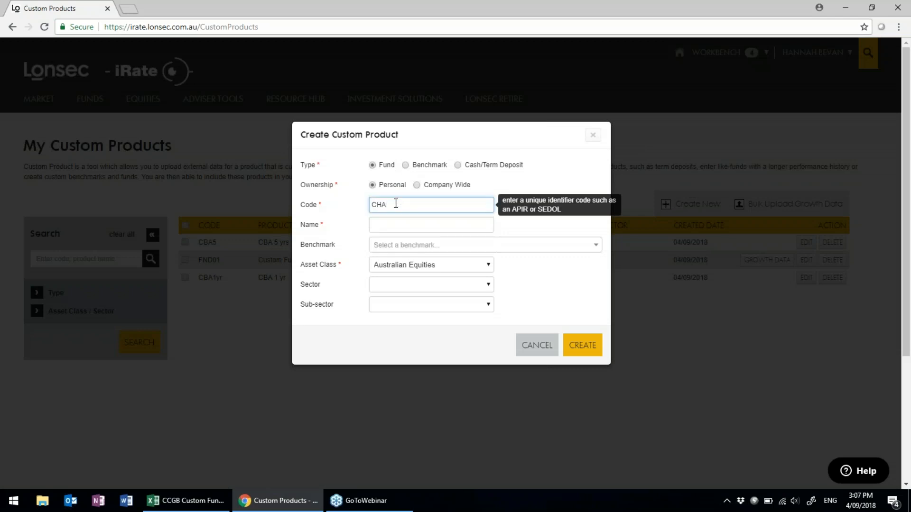
type("01")
left_click(427, 227)
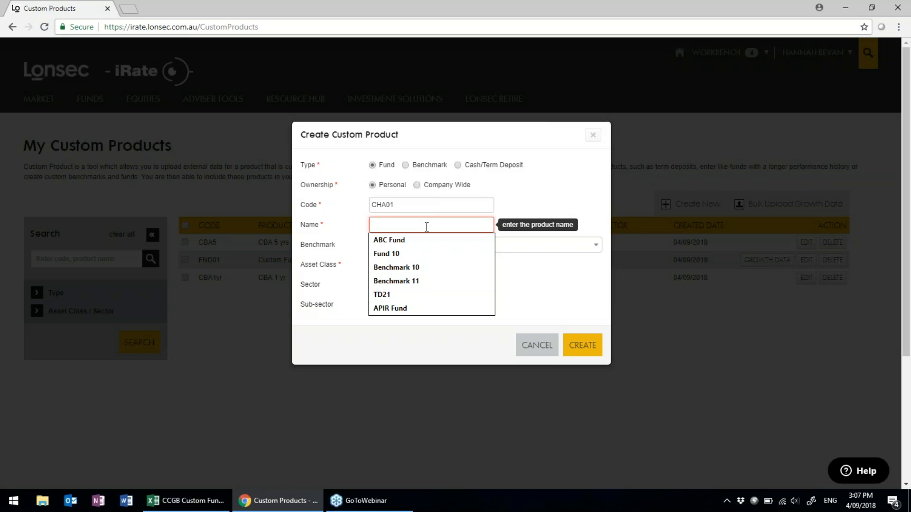
type("Challenger")
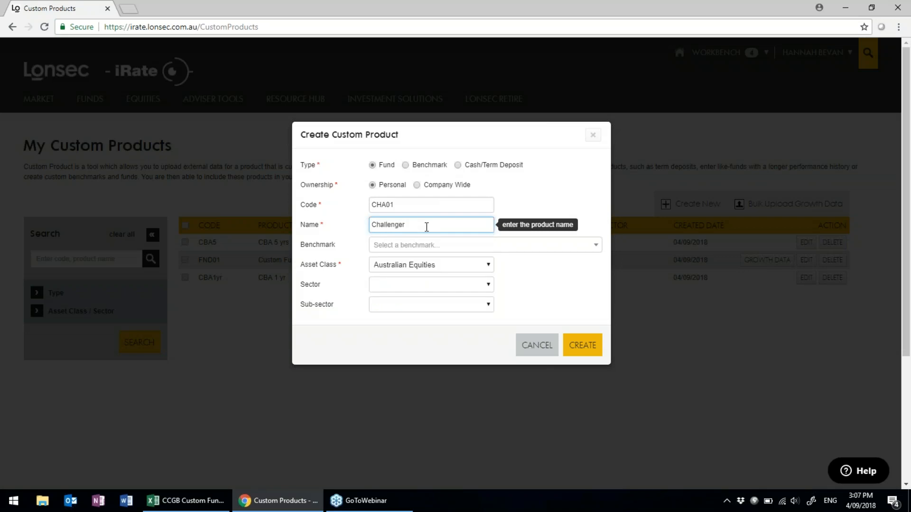
type(" Global Bond")
Set benchmark Bloomberg AusBond Bank Bill Index AUD, asset class Fixed Interest, sector Unconstrained Bond.
left_click(456, 251)
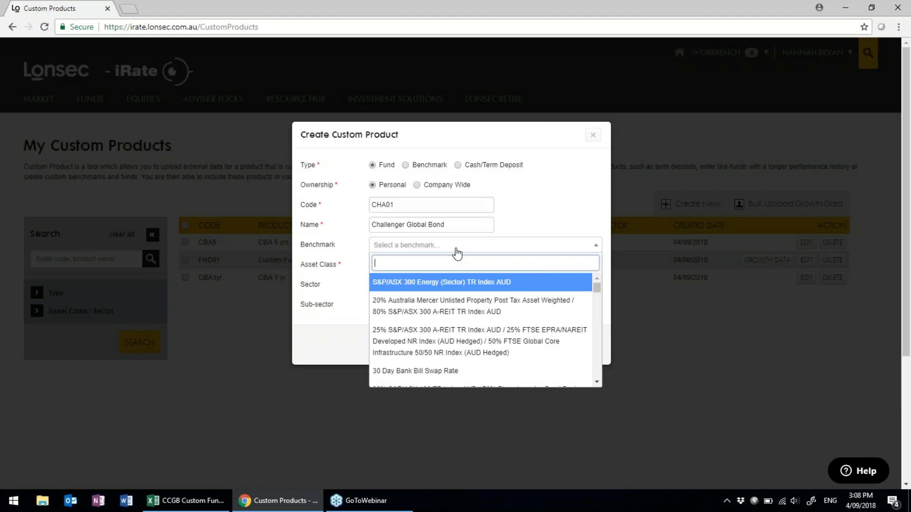
type("b")
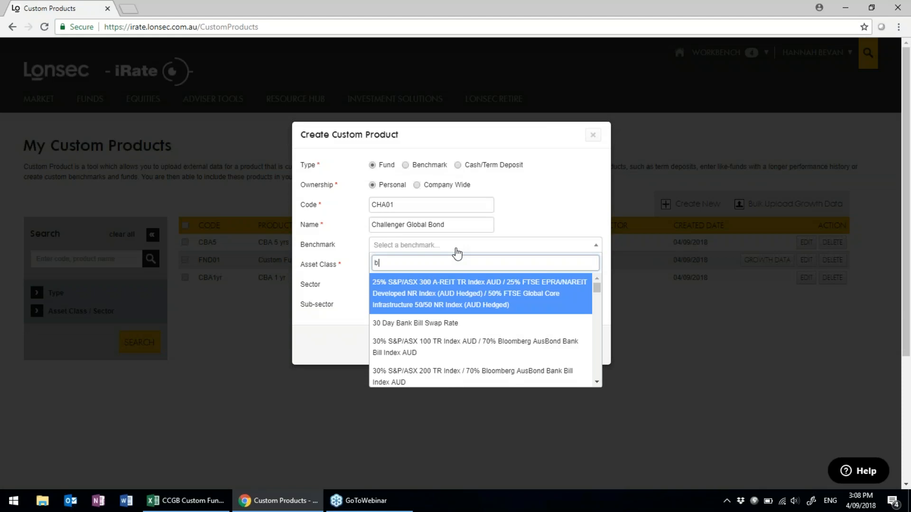
type("loomberg")
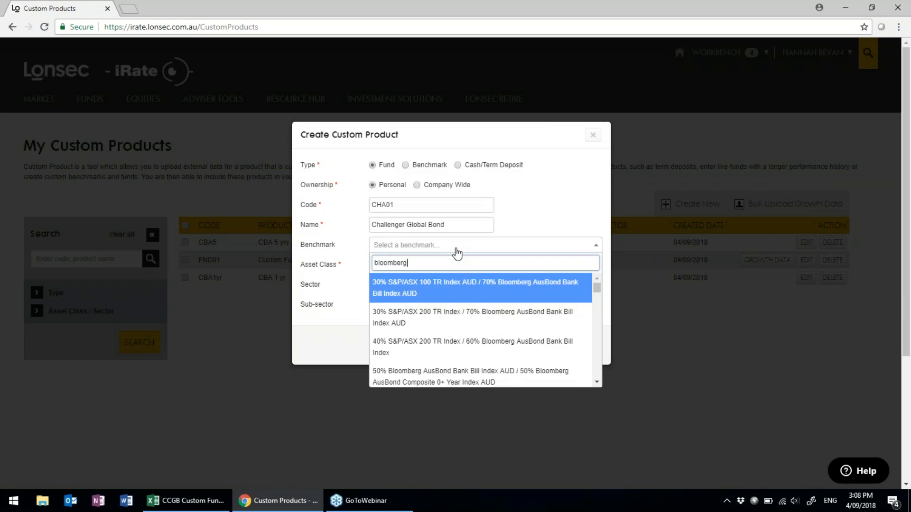
type(" ausbond")
scroll(484, 370, "down", 1)
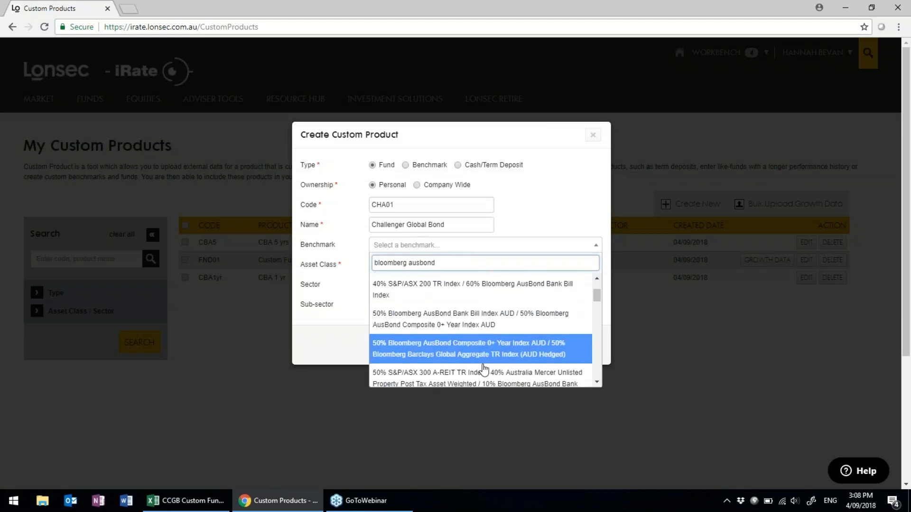
scroll(483, 368, "down", 5)
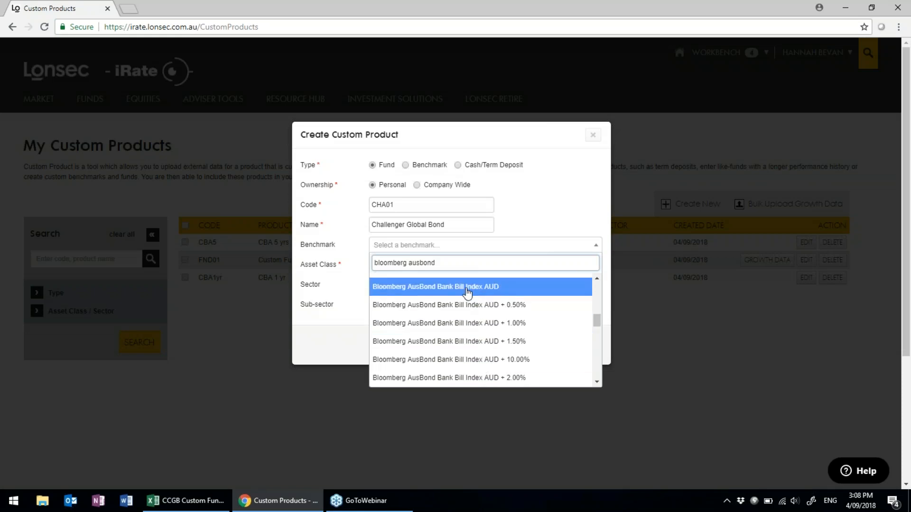
left_click(468, 293)
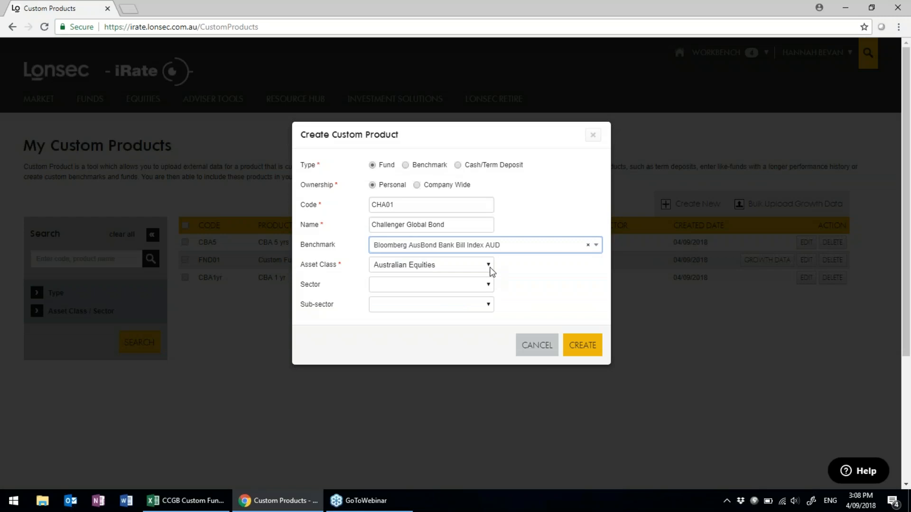
left_click(488, 266)
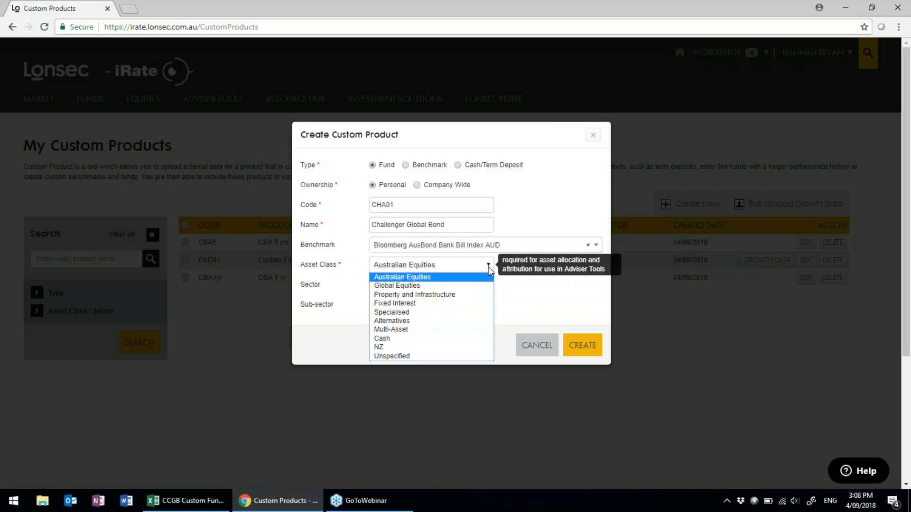
left_click(449, 306)
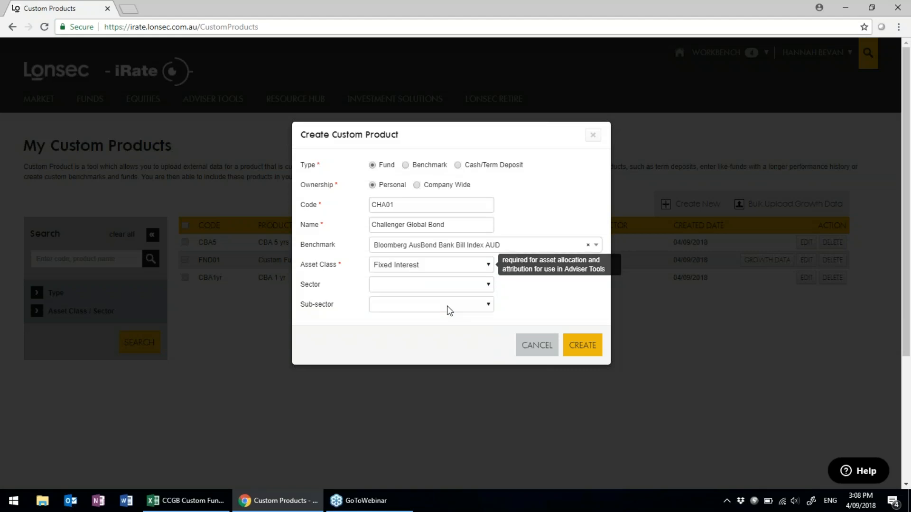
left_click(489, 286)
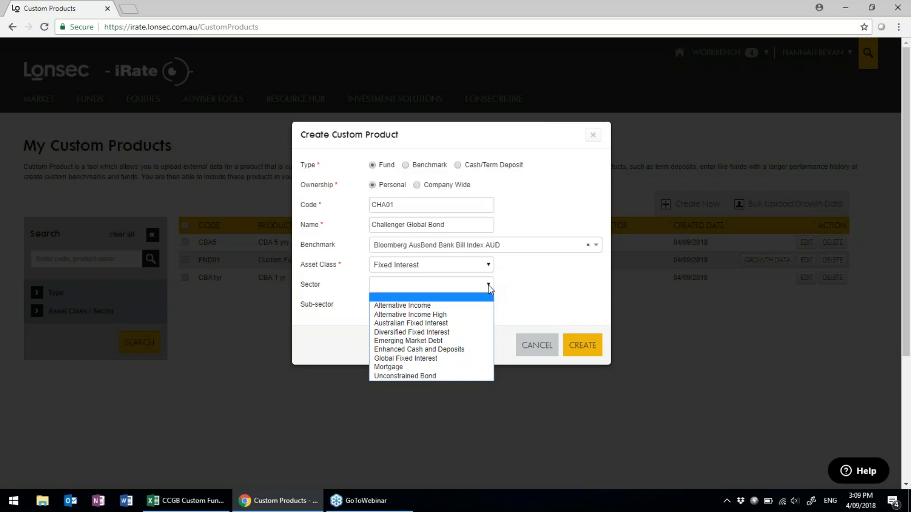
left_click(439, 375)
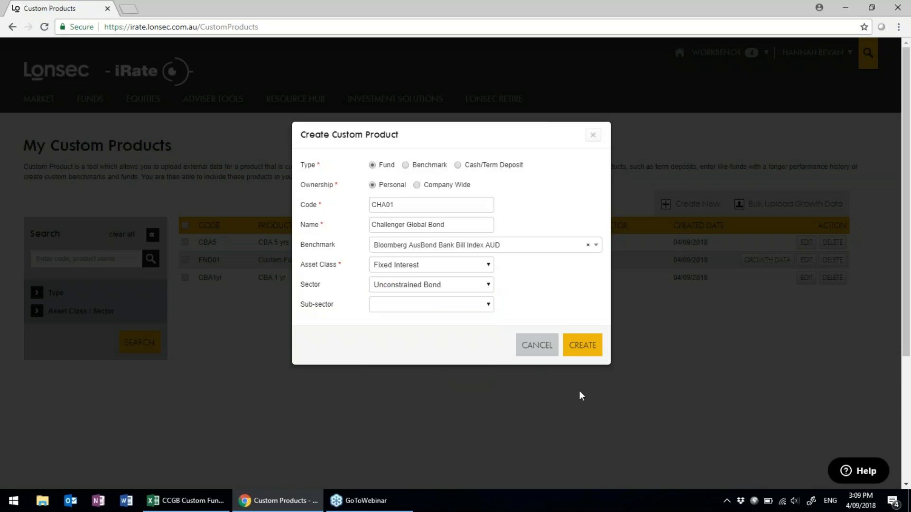
Create the CHA01 product, then open and close the Add Product panel.
left_click(582, 348)
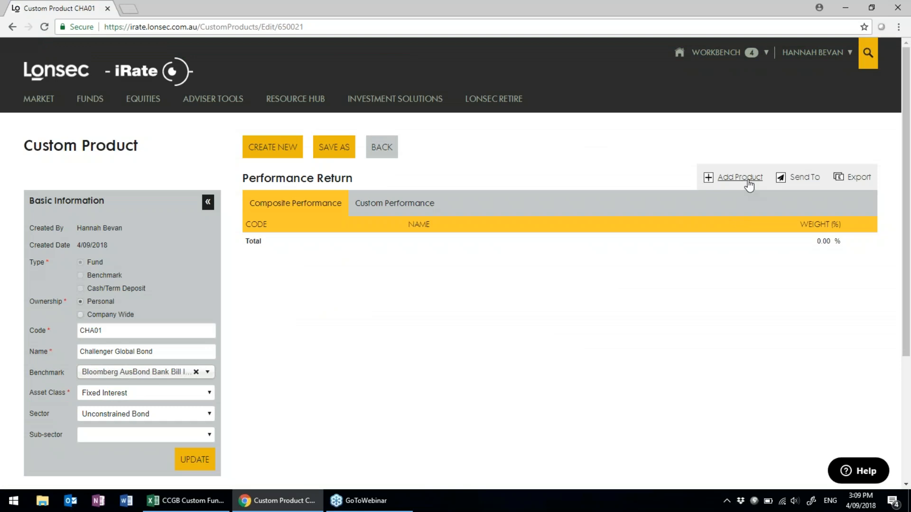
left_click(749, 185)
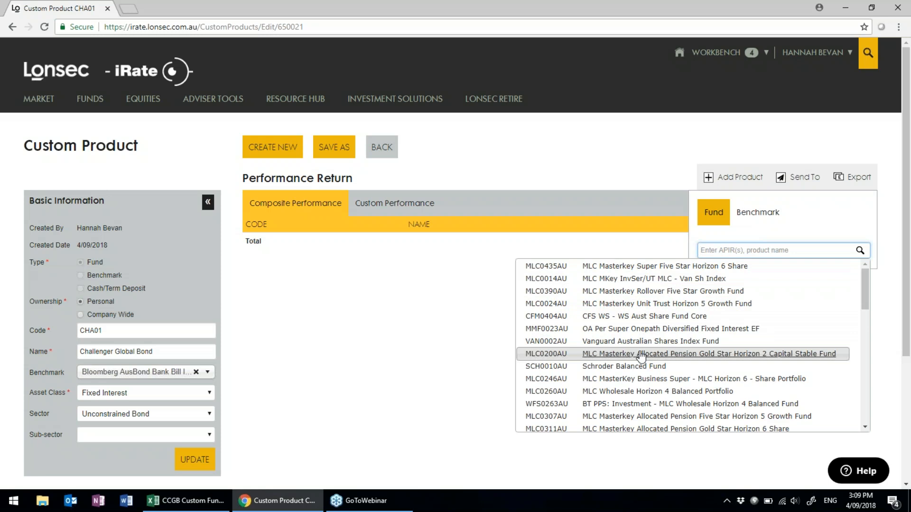
left_click(577, 169)
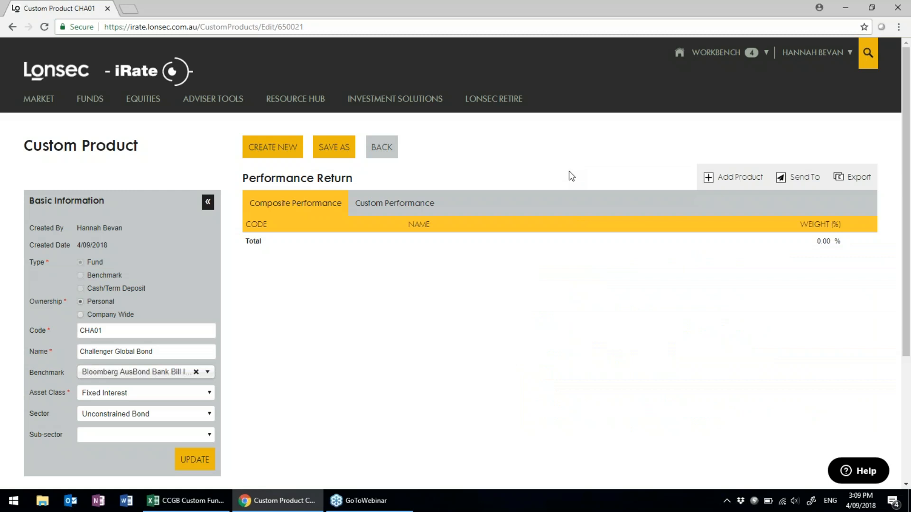
Start a growth data upload from Custom Performance and bring up the CCGB Custom Fund workbook.
left_click(381, 209)
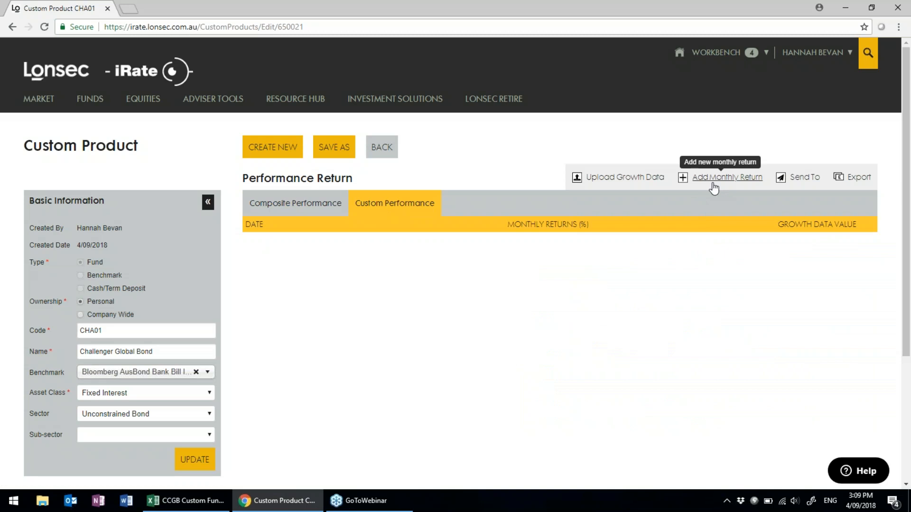
left_click(629, 179)
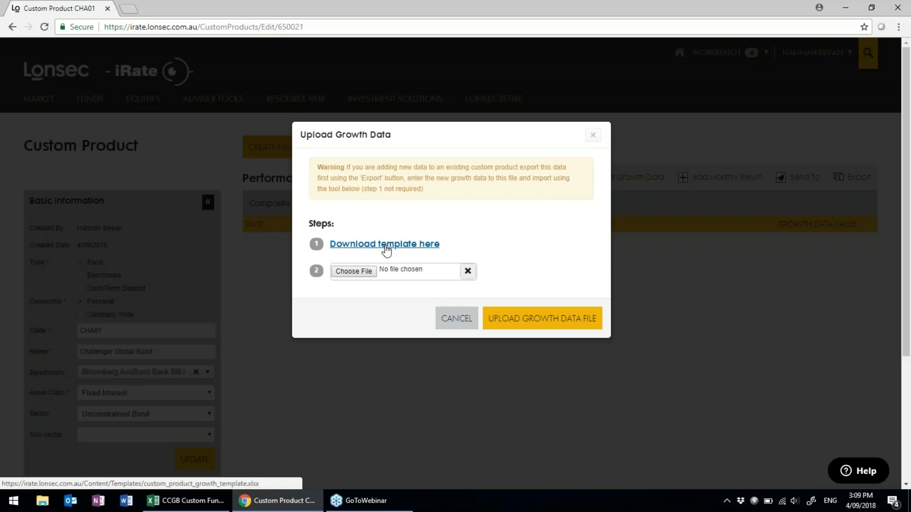
left_click(209, 507)
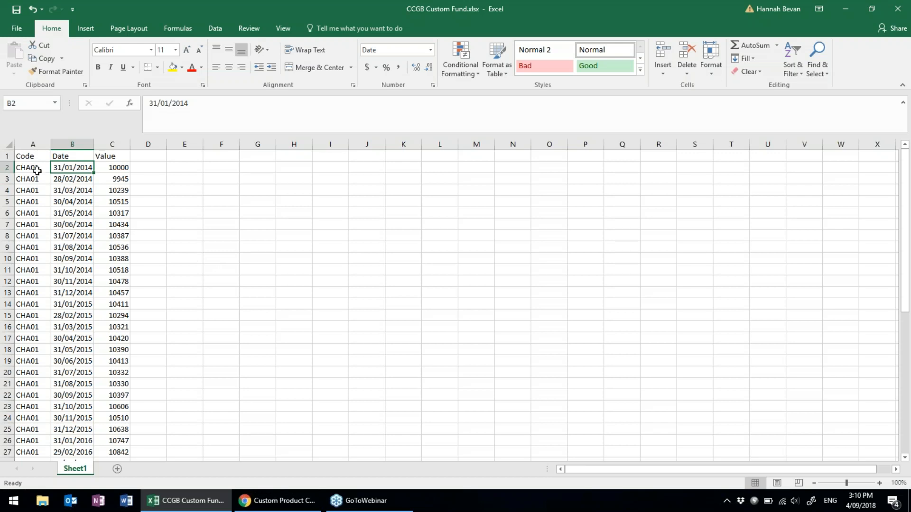
Cancel the pending growth data upload in iRate.
mouse_move(296, 508)
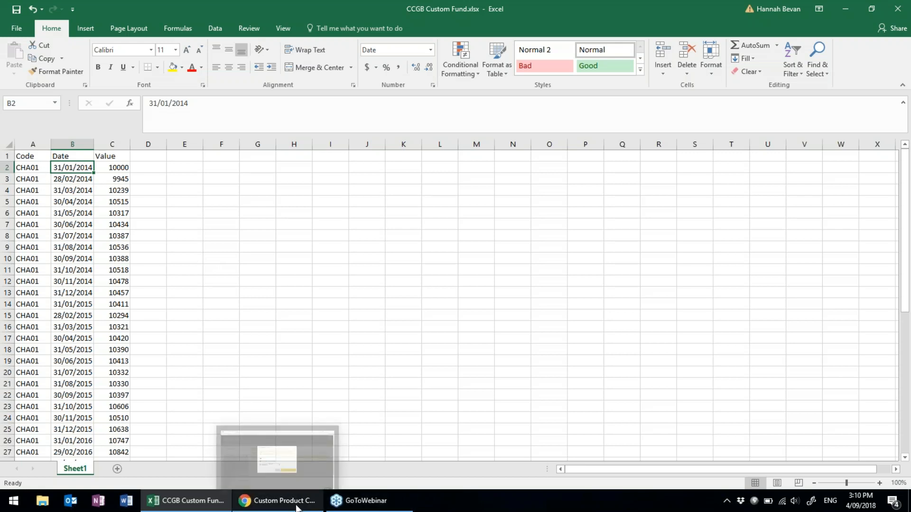
left_click(278, 455)
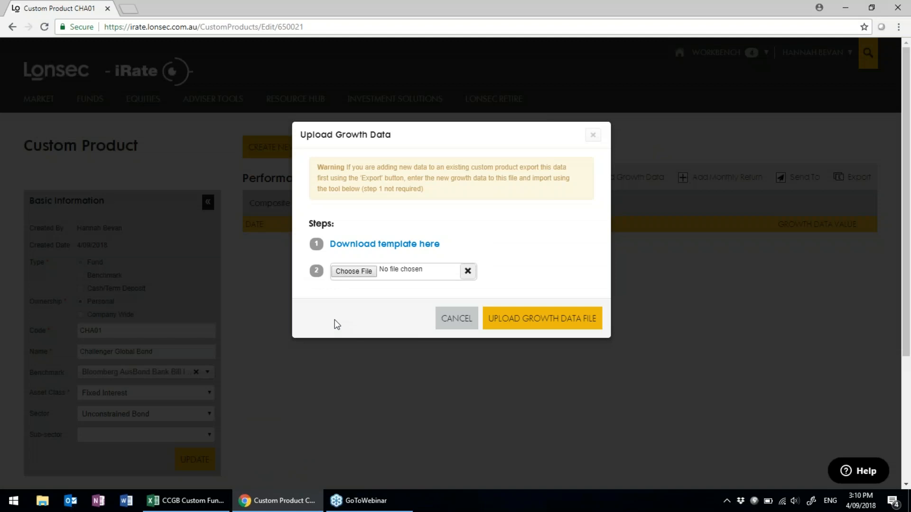
left_click(451, 323)
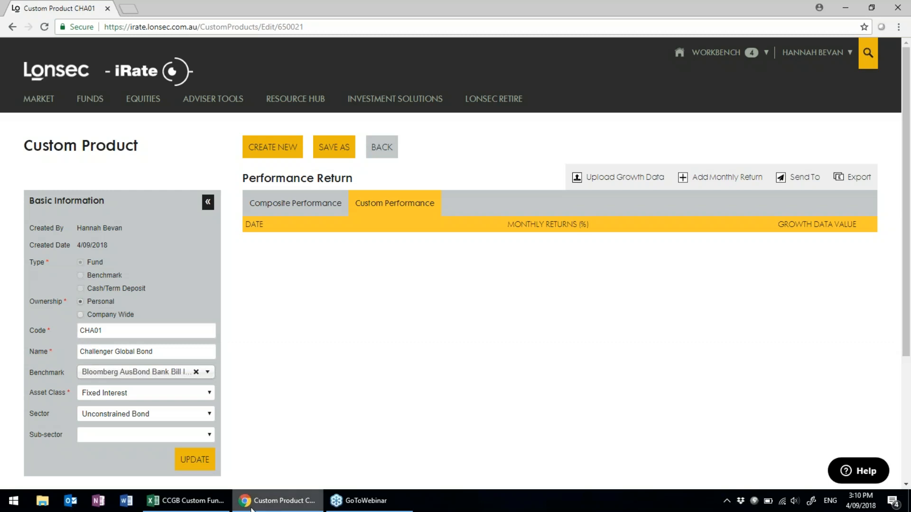
Review the growth values in CCGB Custom Fund.xlsx, save the workbook, and return to iRate.
left_click(200, 502)
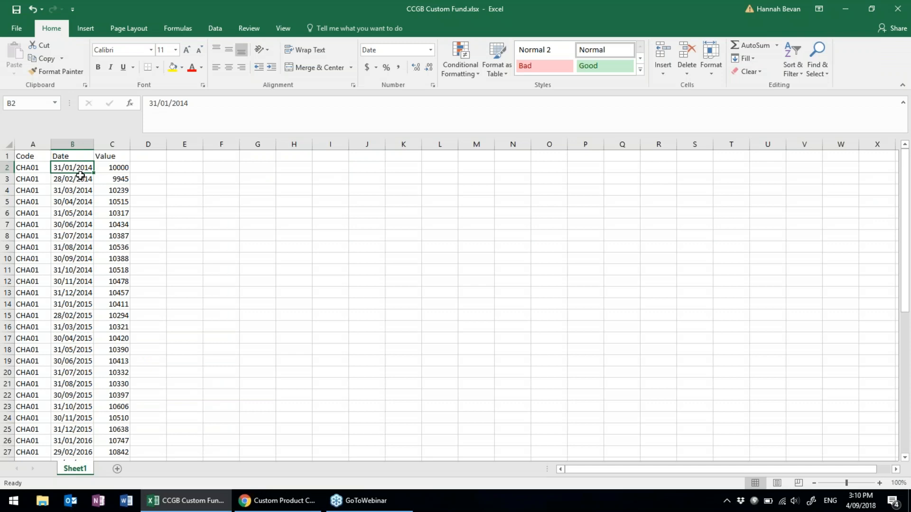
left_click(114, 169)
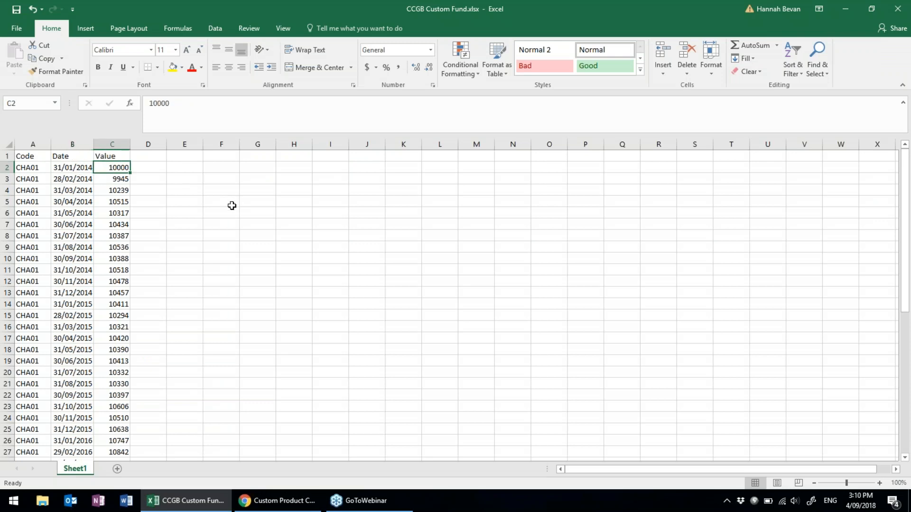
scroll(174, 251, "down", 1)
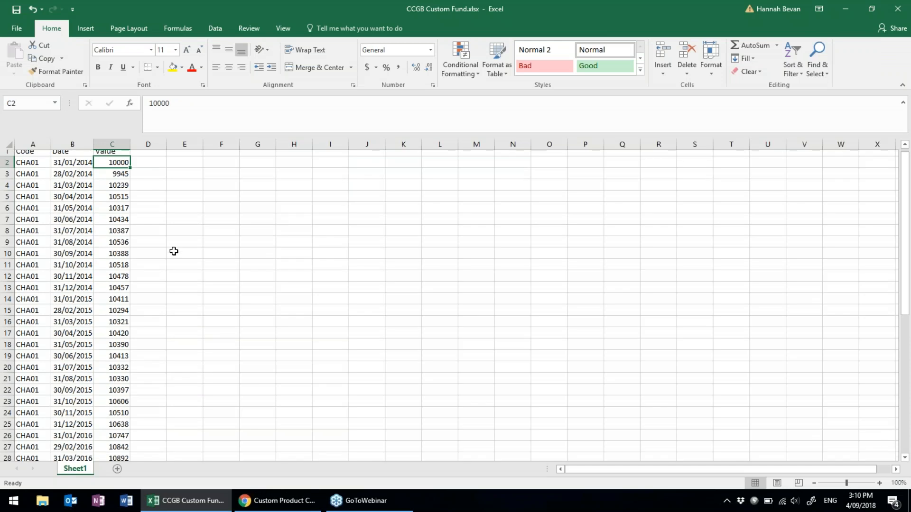
scroll(174, 251, "down", 5)
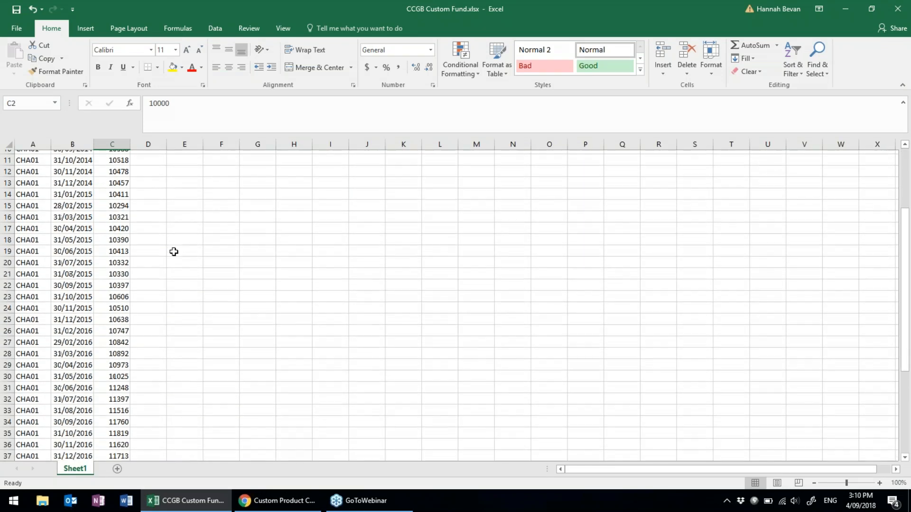
scroll(174, 251, "up", 5)
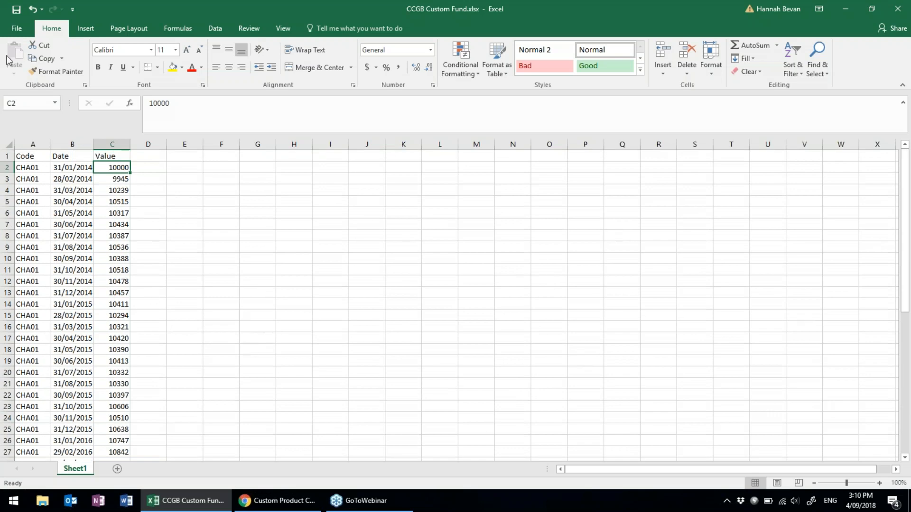
left_click(16, 9)
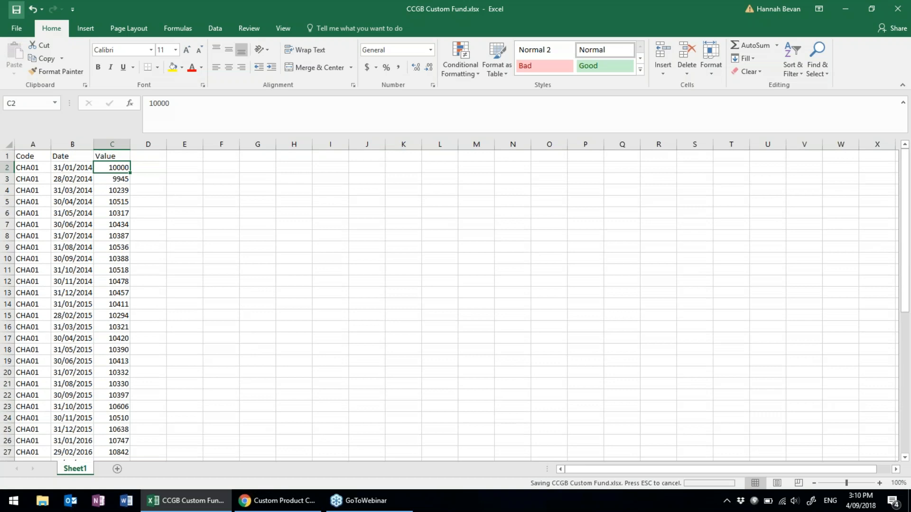
left_click(298, 504)
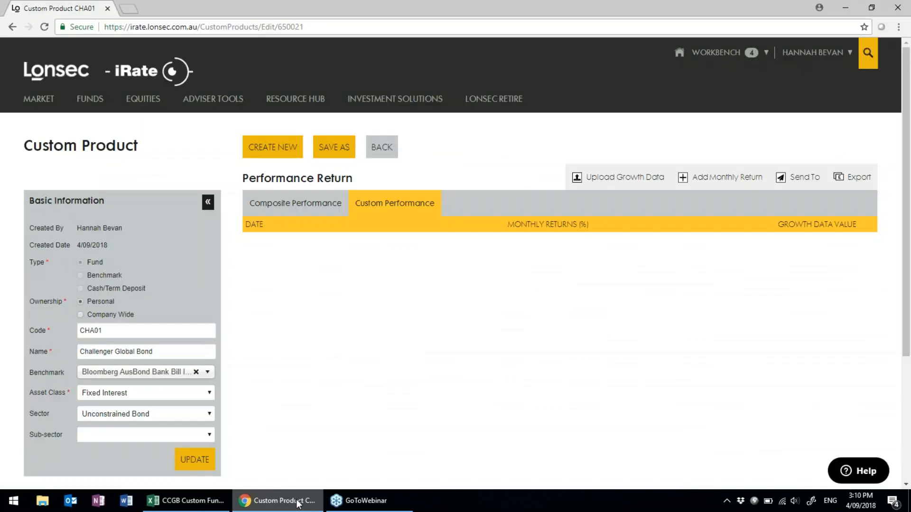
Upload CCGB Custom Fund.xlsx as CHA01's growth data, which fails with Invalid File.
left_click(634, 185)
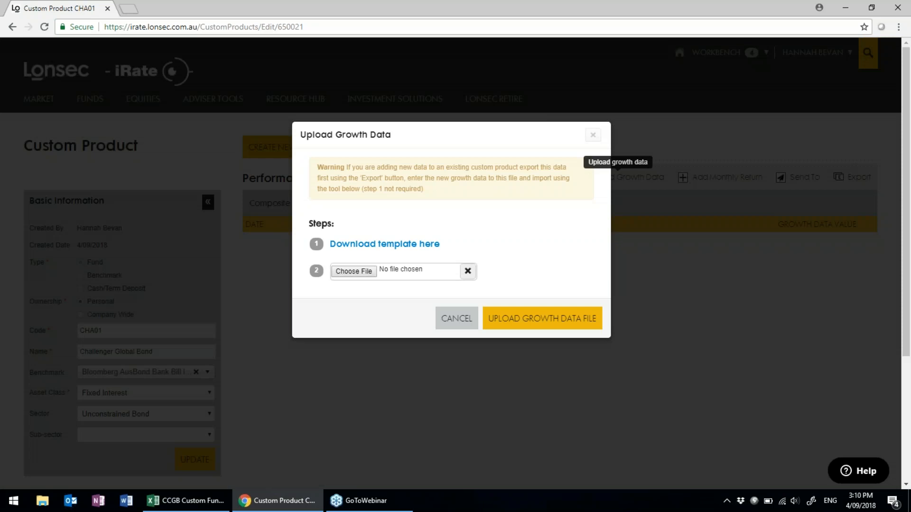
left_click(353, 273)
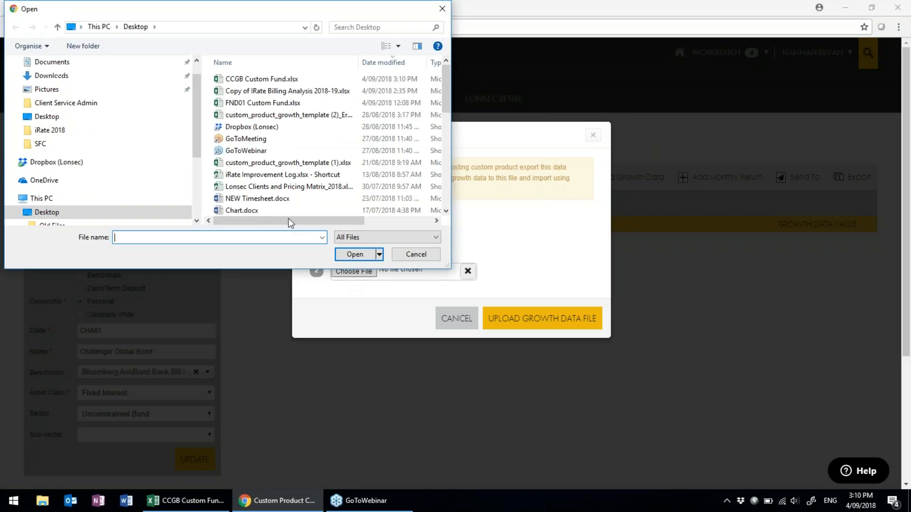
left_click(242, 80)
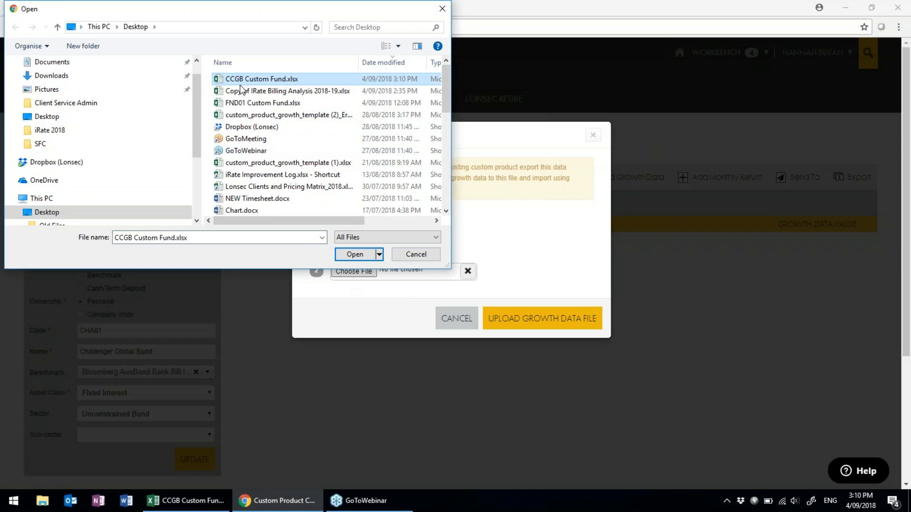
left_click(371, 252)
left_click(568, 323)
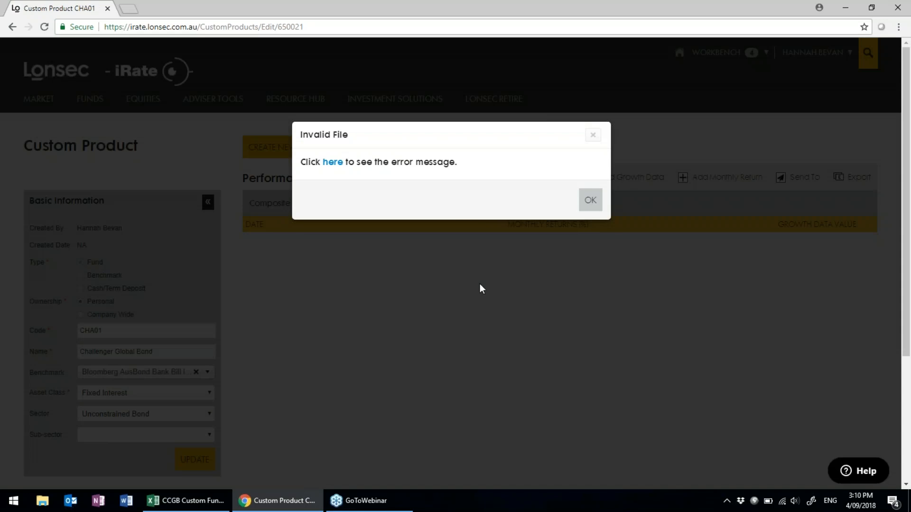
Download and open the error report showing row 38's date must be 31/01/2017.
left_click(331, 163)
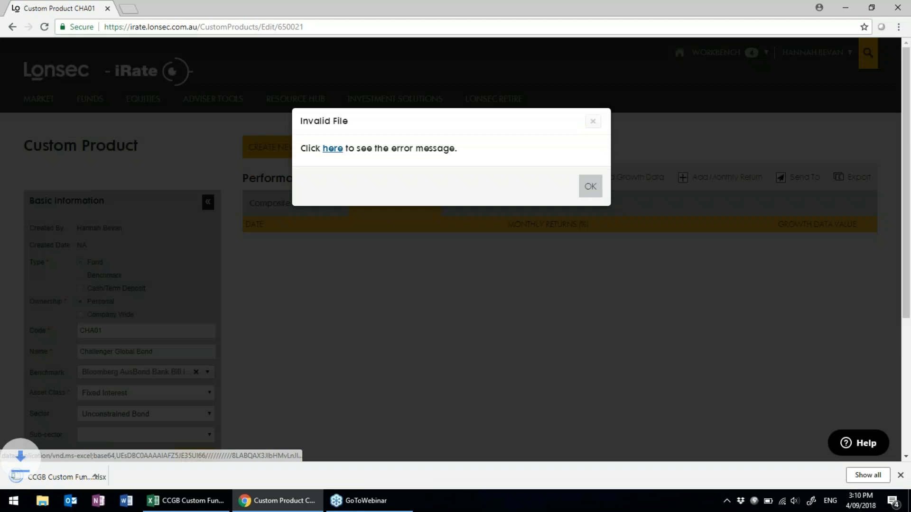
left_click(67, 478)
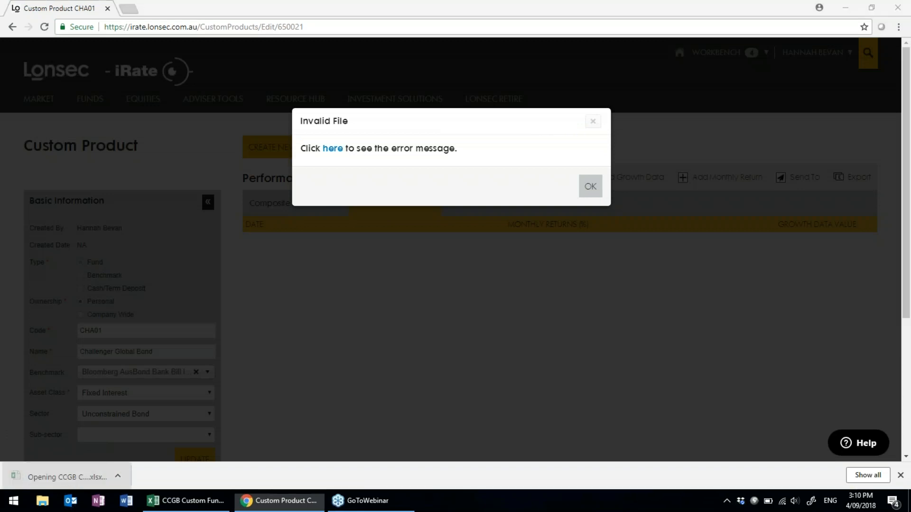
scroll(192, 387, "down", 1)
scroll(192, 387, "down", 5)
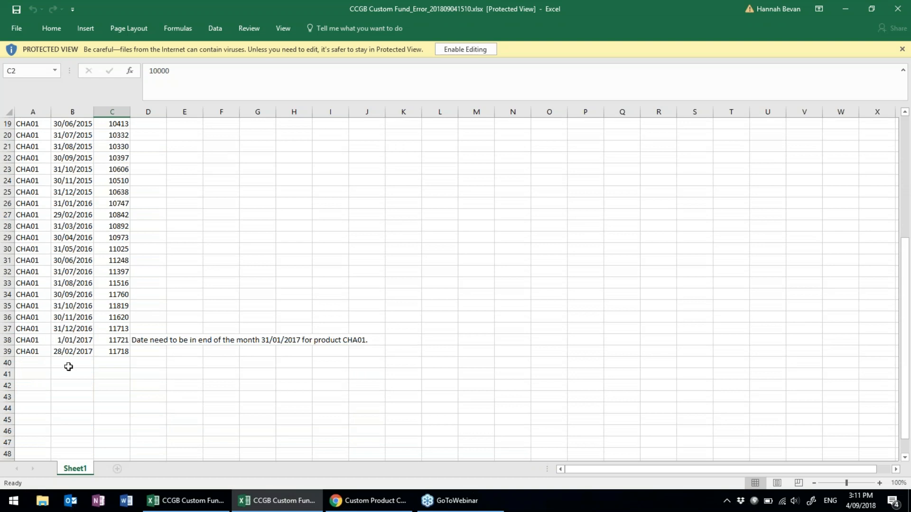
Enable editing on the error report, then change B38 in CCGB Custom Fund.xlsx to 31/1/17.
left_click(67, 340)
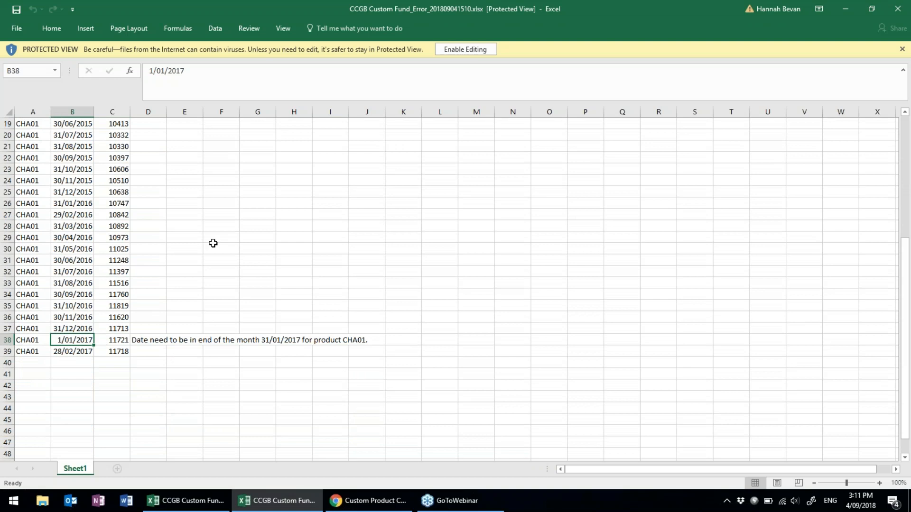
left_click(487, 50)
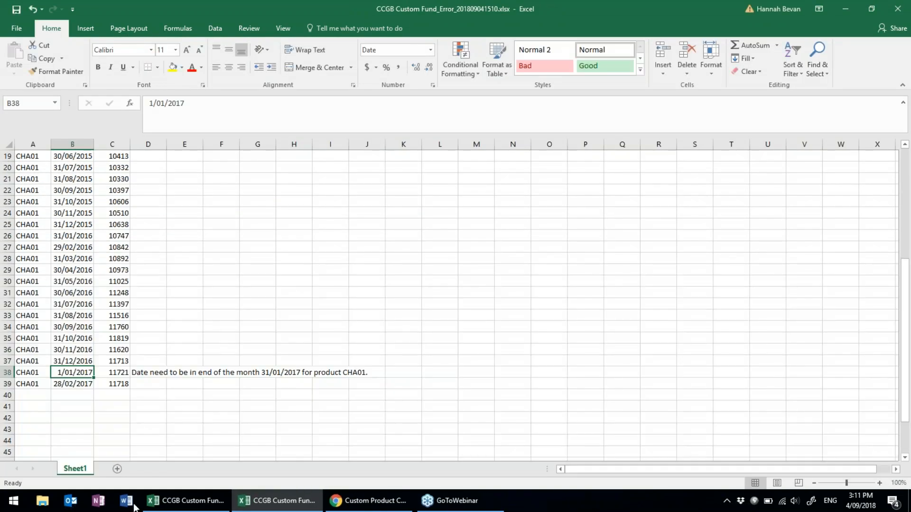
left_click(185, 500)
scroll(125, 332, "down", 8)
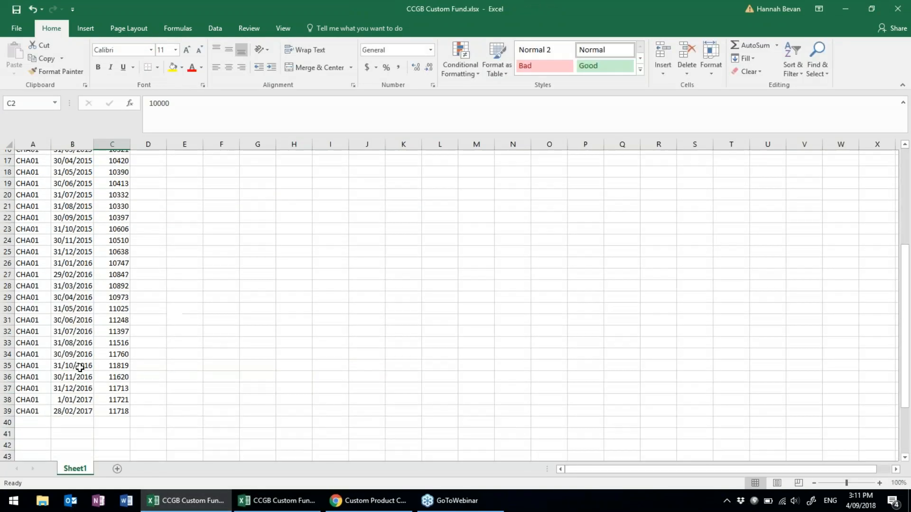
left_click(74, 304)
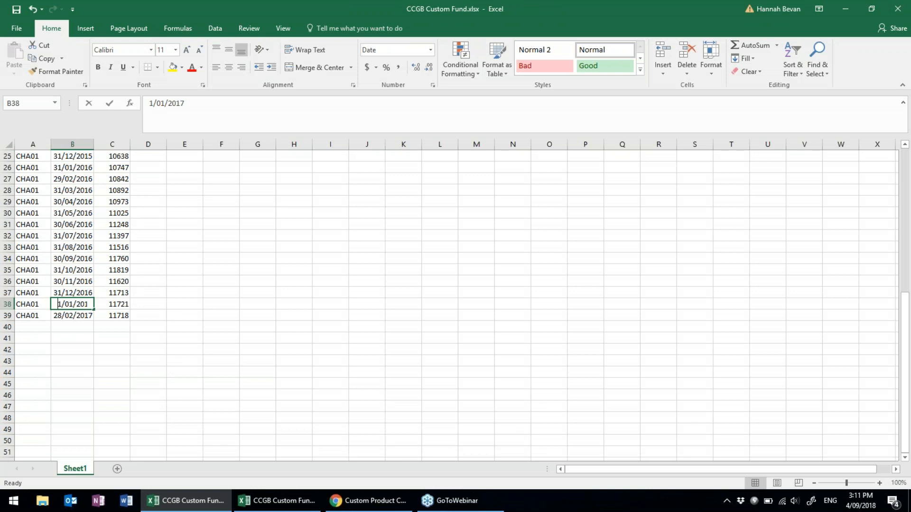
type("31/1/17")
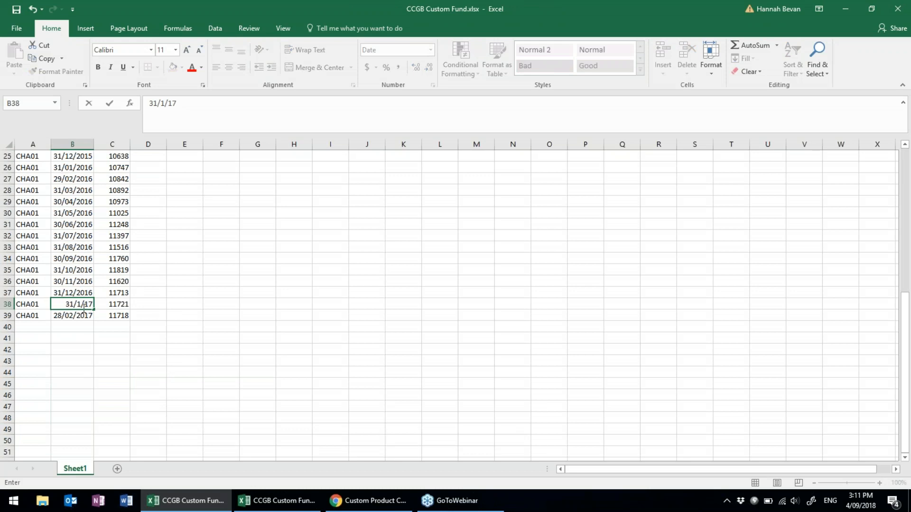
left_click(228, 356)
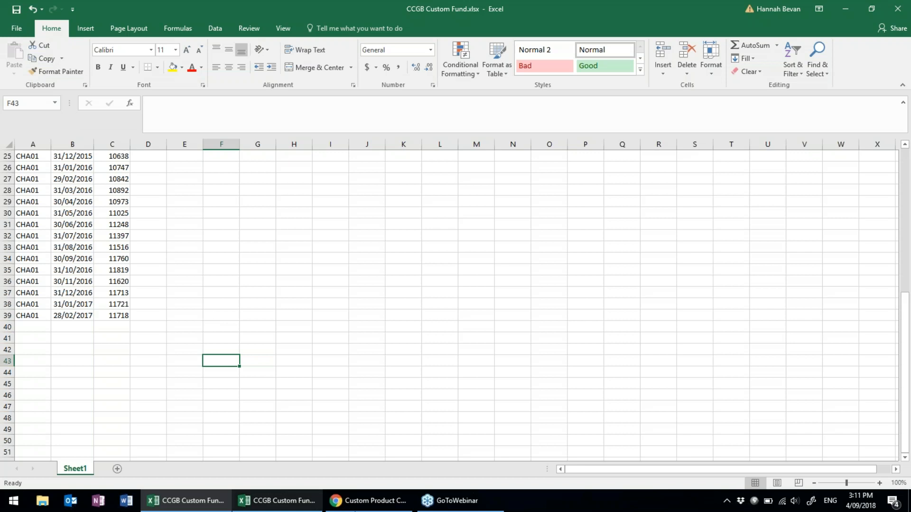
Dismiss the error and re-upload the corrected CCGB Custom Fund.xlsx as CHA01's growth data.
left_click(382, 498)
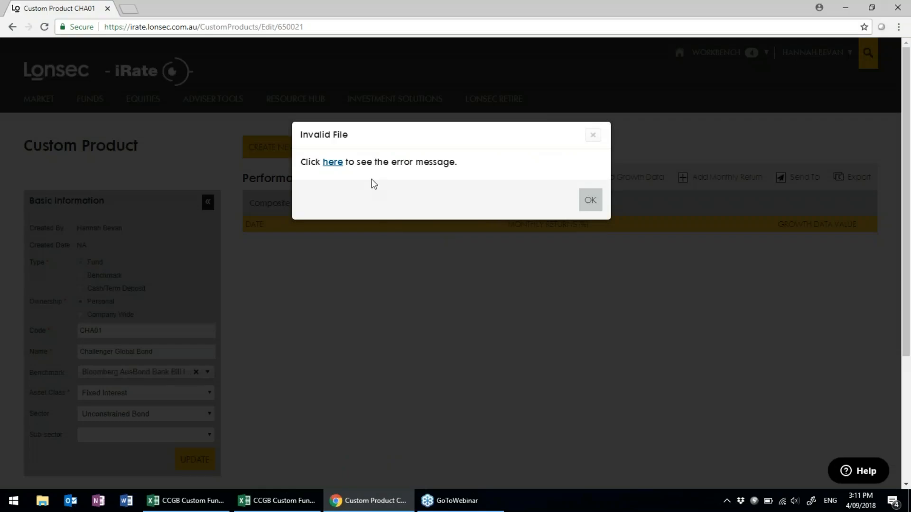
left_click(590, 200)
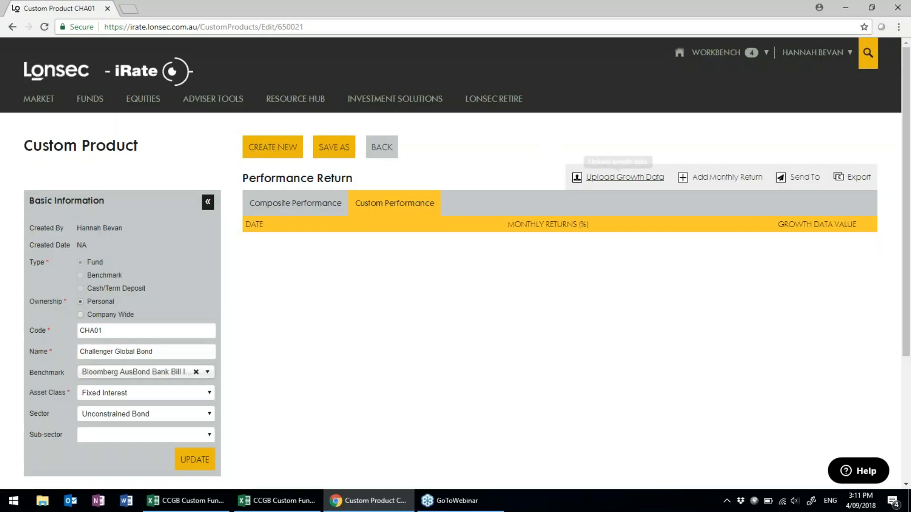
left_click(617, 178)
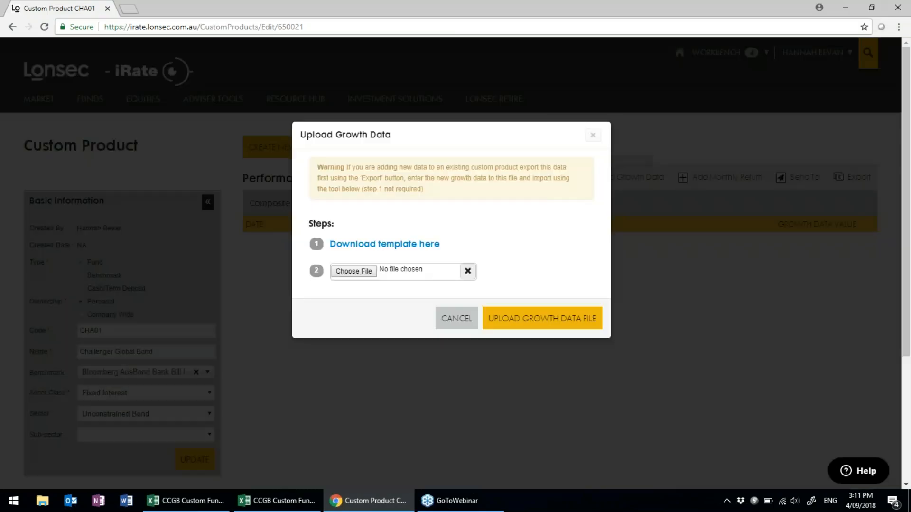
left_click(352, 272)
left_click(259, 78)
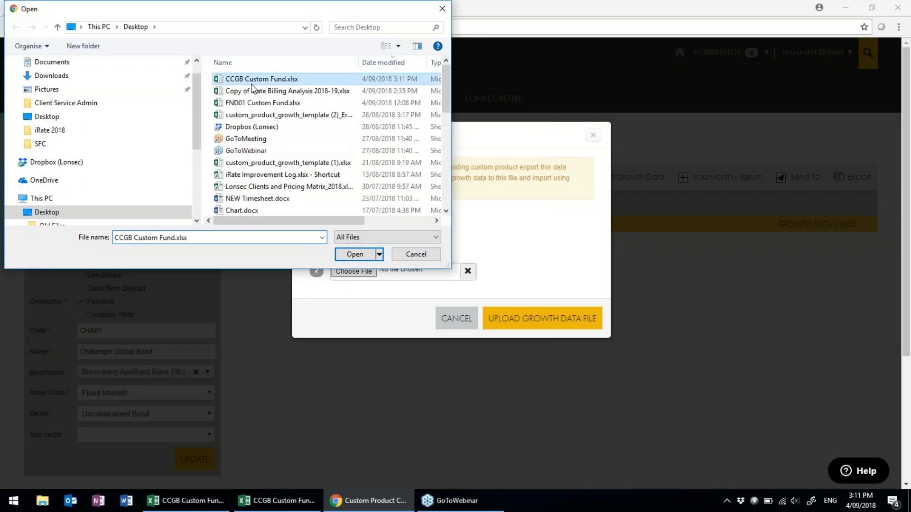
left_click(351, 254)
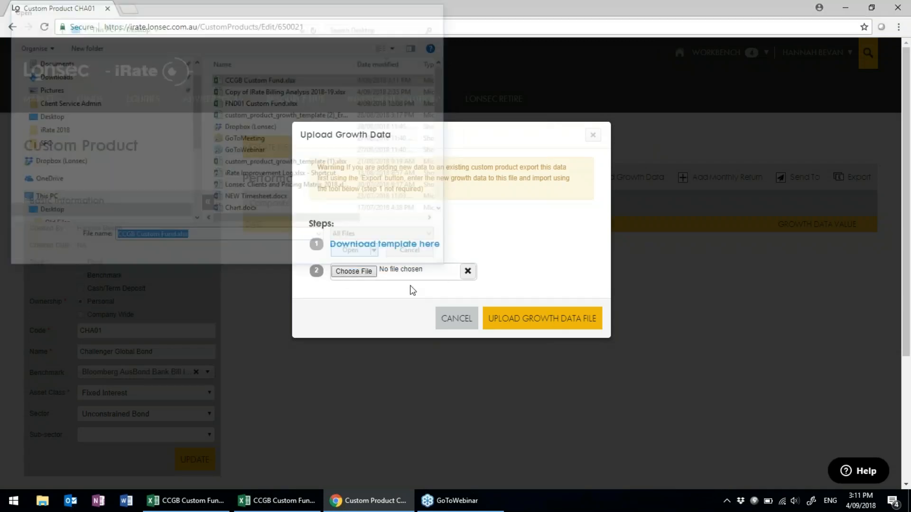
left_click(548, 321)
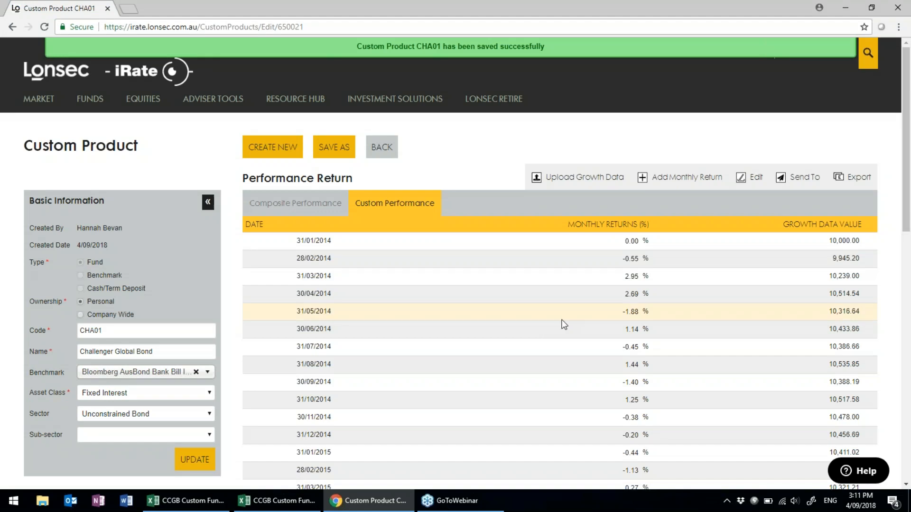
Confirm CHA01's returns run through 28/02/2017, then add a new monthly return row.
scroll(563, 312, "down", 1)
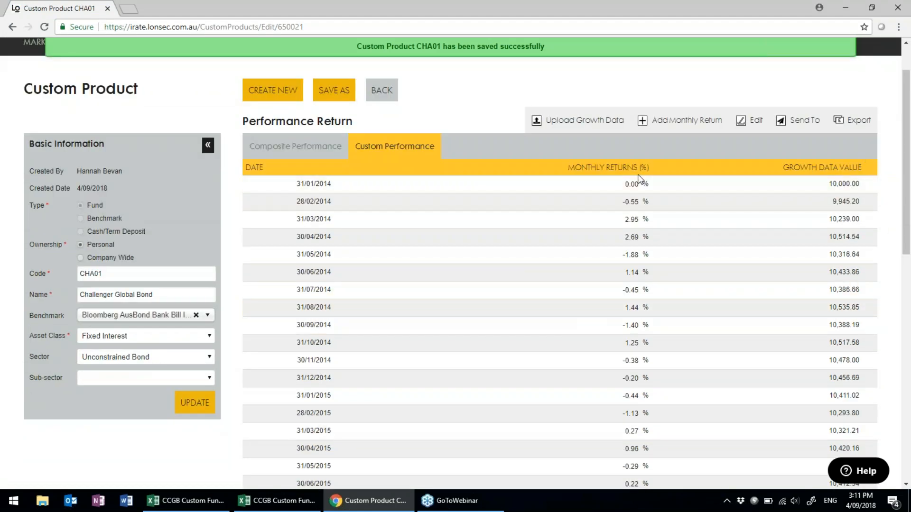
scroll(671, 226, "down", 2)
scroll(671, 223, "down", 8)
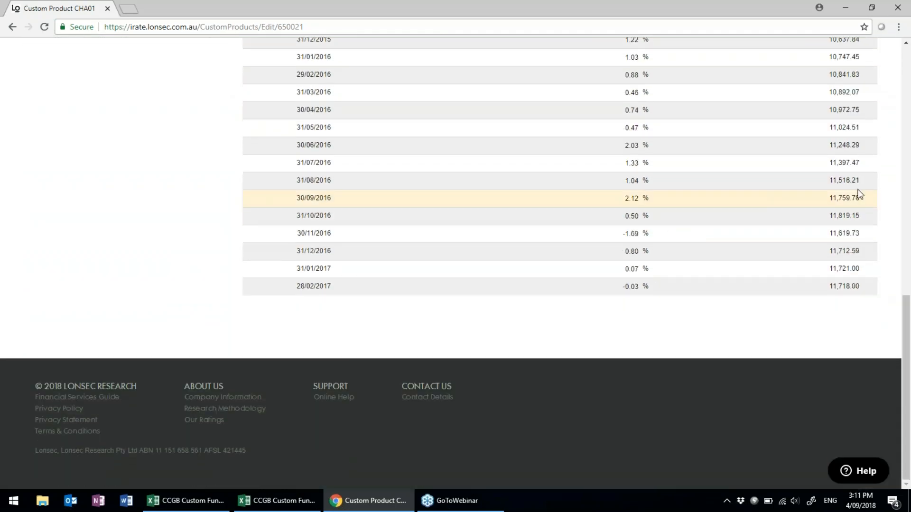
left_click(900, 196)
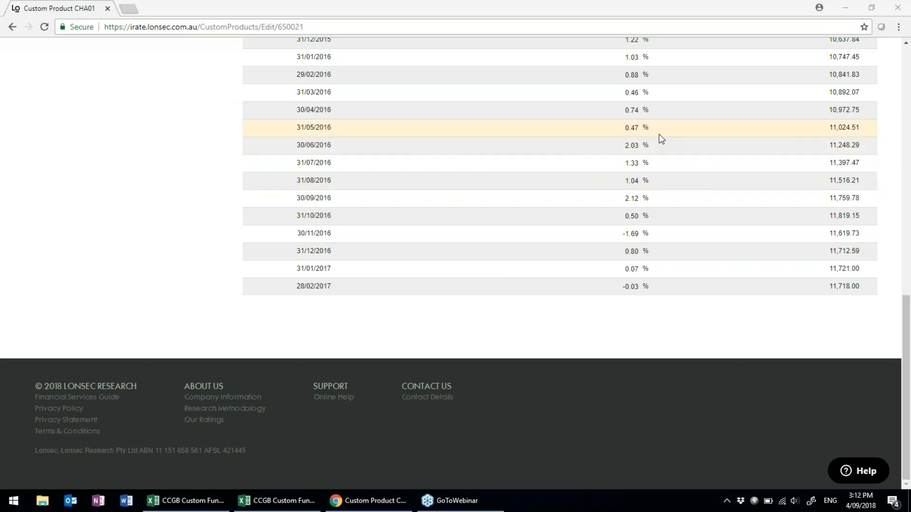
scroll(861, 285, "up", 15)
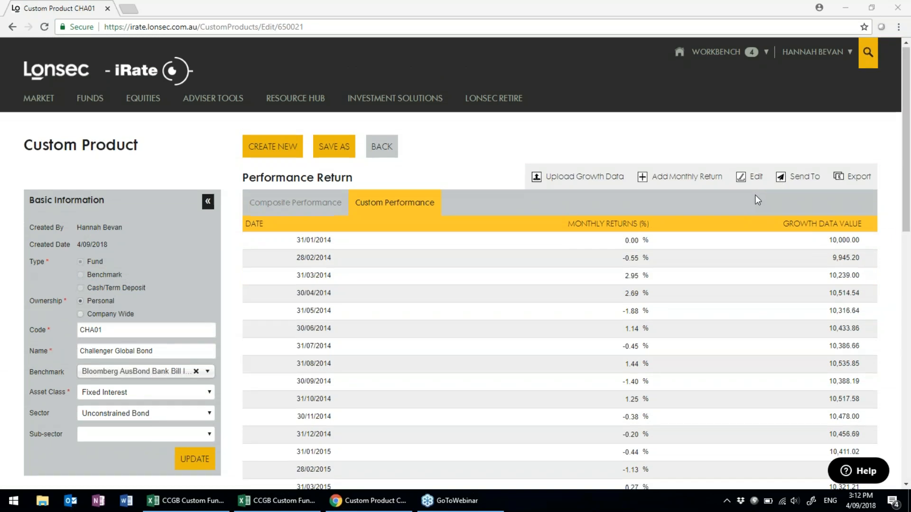
scroll(755, 195, "down", 2)
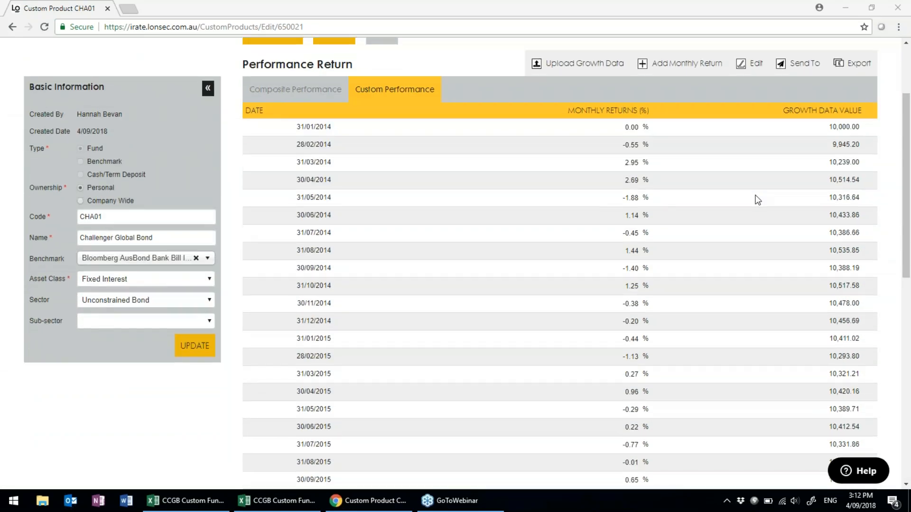
scroll(755, 199, "down", 10)
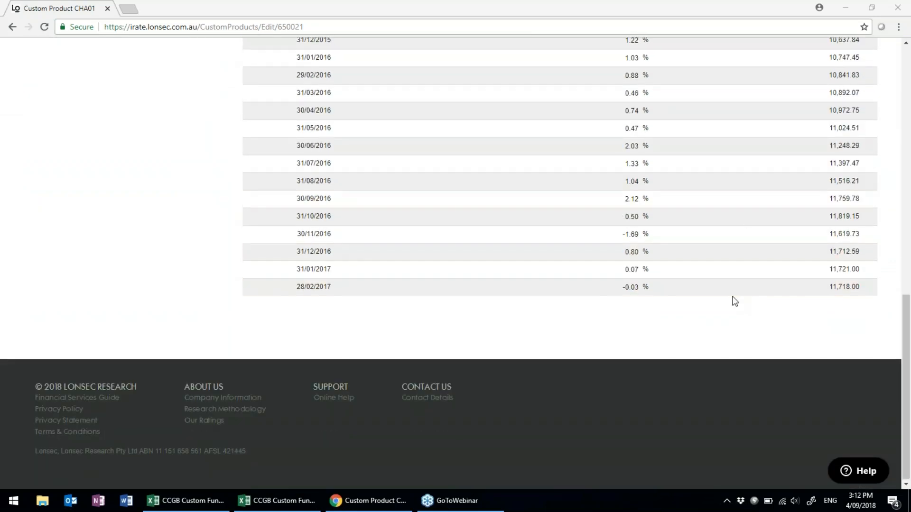
scroll(735, 302, "up", 15)
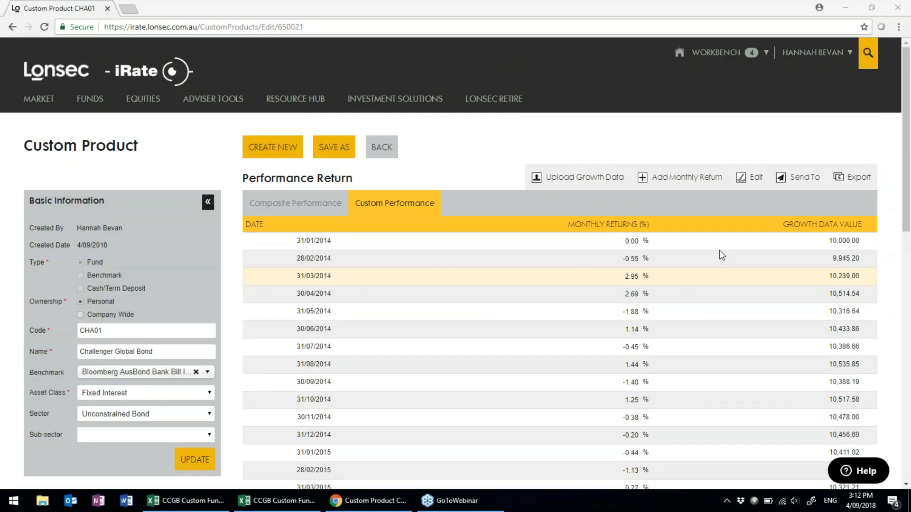
left_click(684, 184)
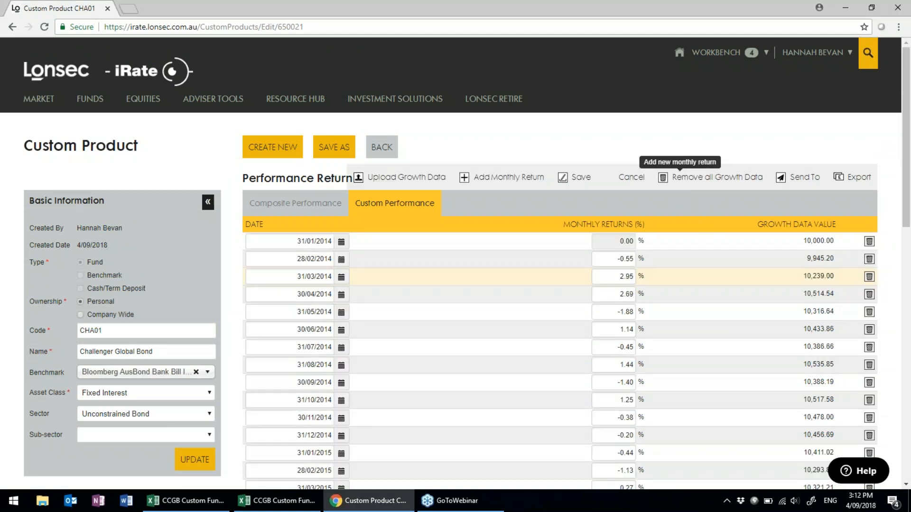
Delete the added 31/03/2017 return row and bring up the export options.
scroll(569, 276, "down", 10)
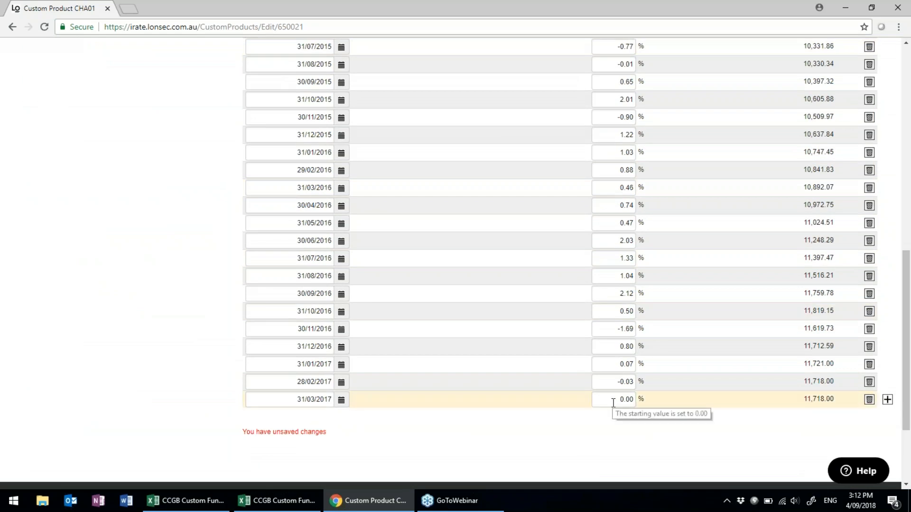
left_click(869, 401)
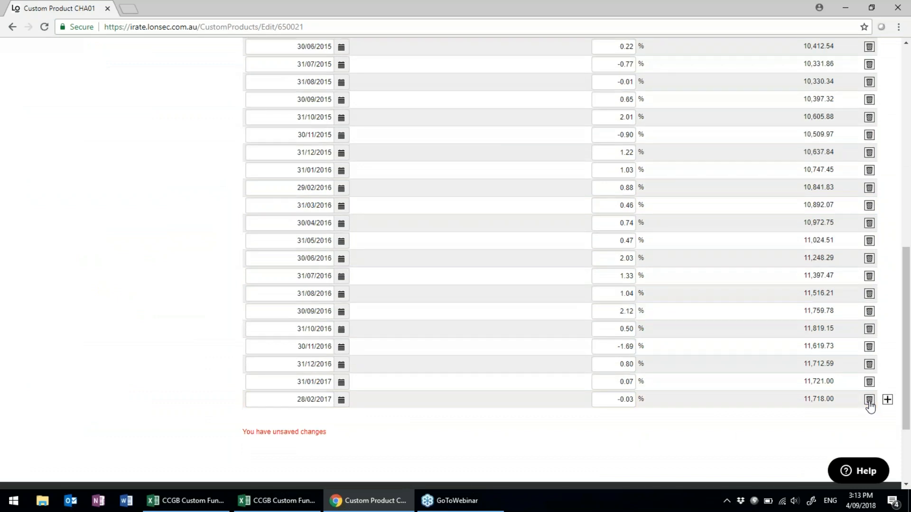
scroll(870, 406, "up", 10)
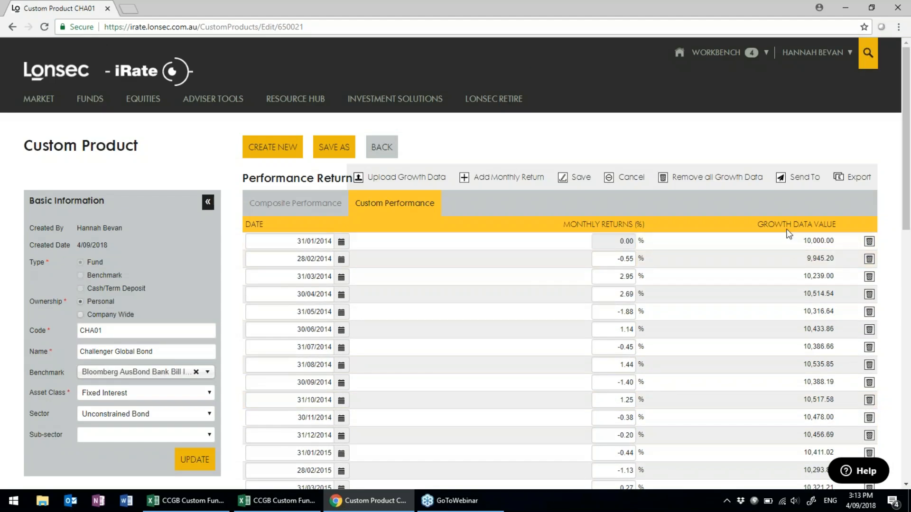
left_click(866, 183)
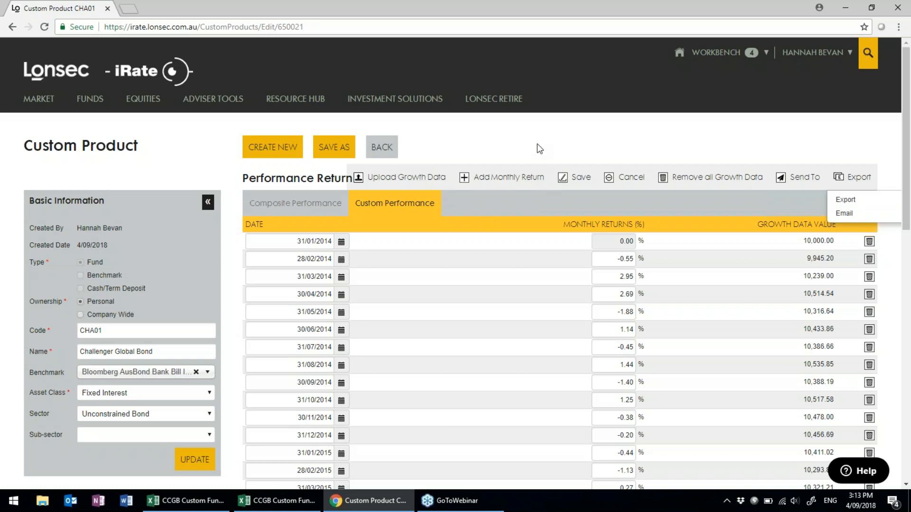
Save CHA01's edited performance returns to exit edit mode.
left_click(581, 181)
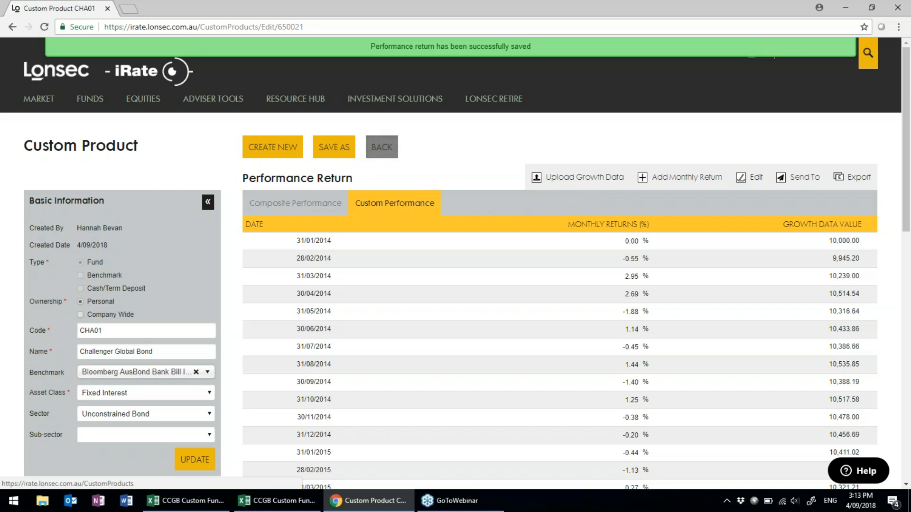
Return to My Custom Products and start a new custom product.
left_click(381, 147)
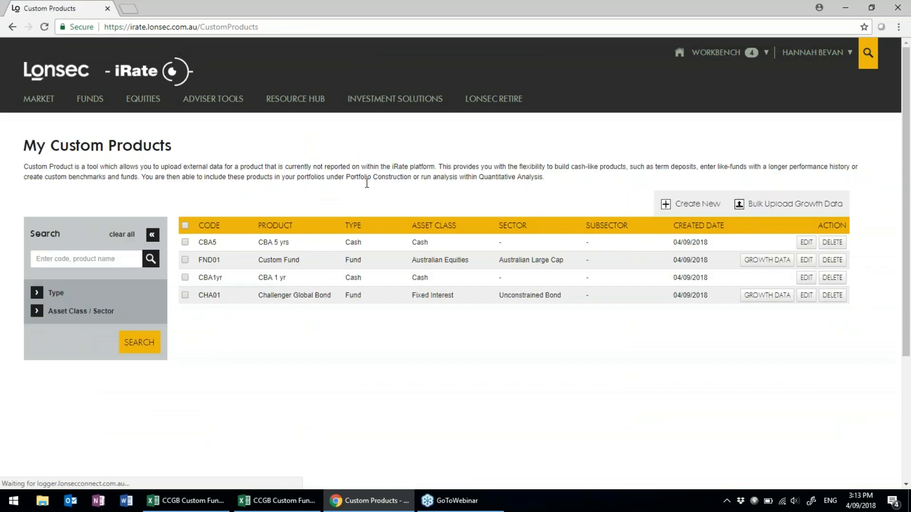
left_click(705, 209)
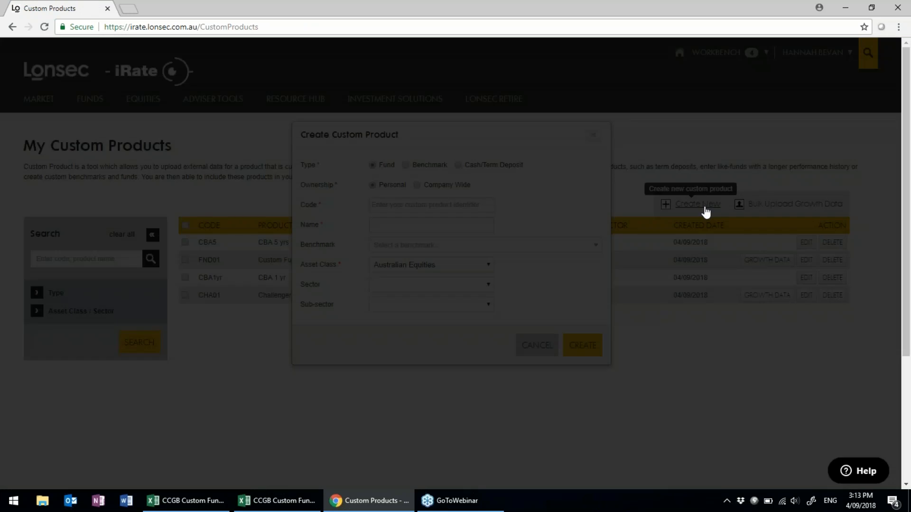
Create benchmark BM1 'Multi-assewt benchmark' with Multi-Asset class and 61-80% Growth Assets sector.
left_click(405, 165)
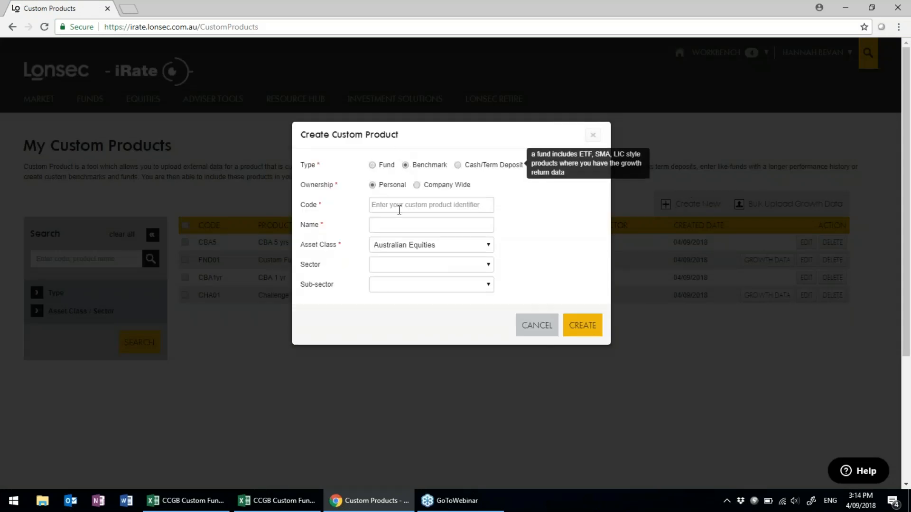
left_click(398, 206)
type("BM1")
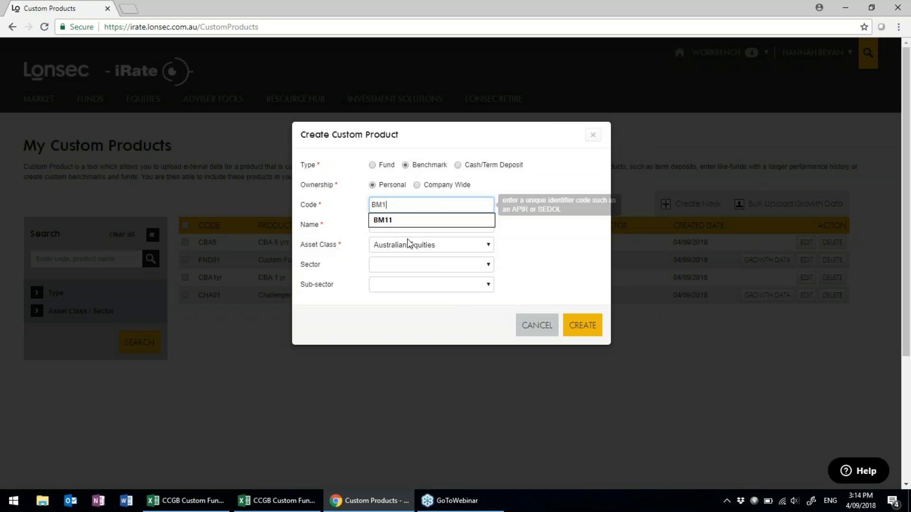
left_click(452, 221)
type("M")
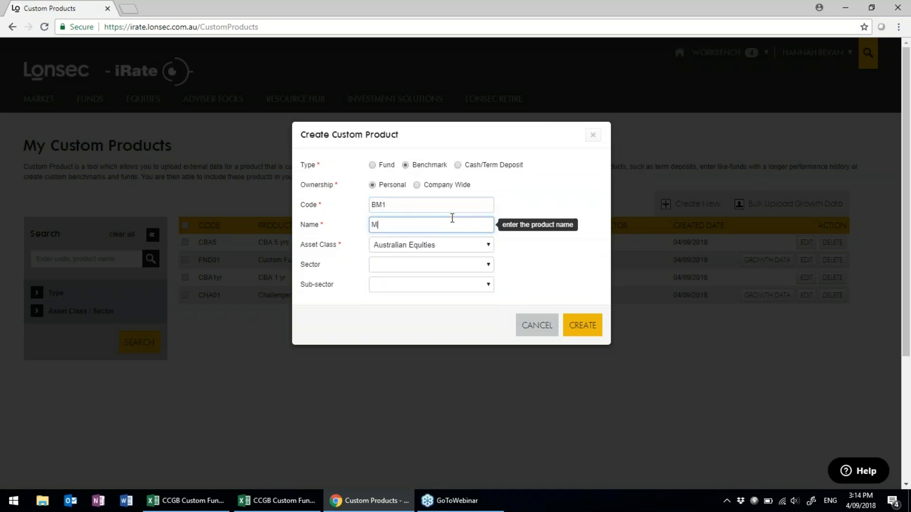
type("ulti-assewt benchmark")
left_click(489, 247)
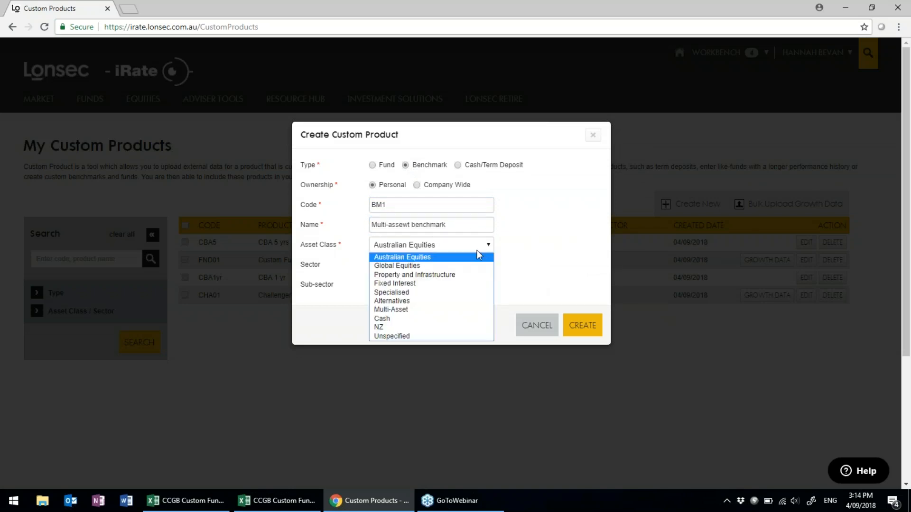
left_click(425, 308)
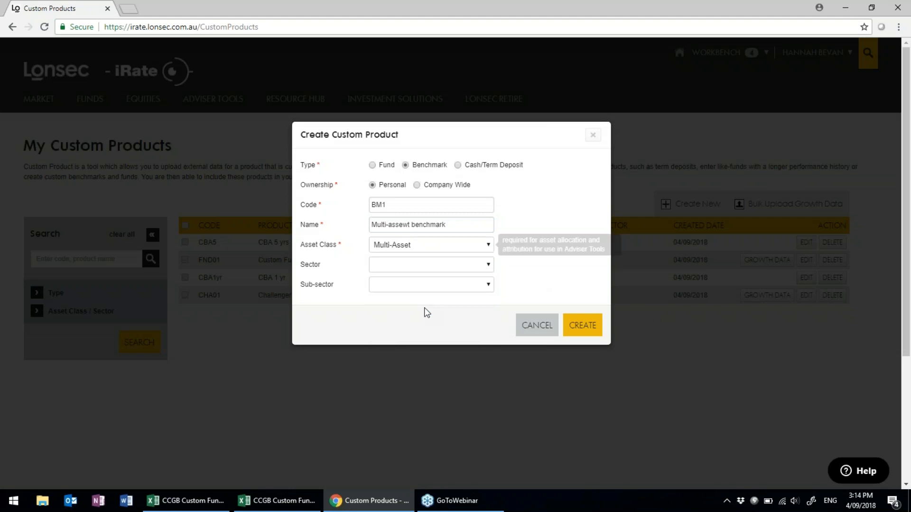
left_click(486, 266)
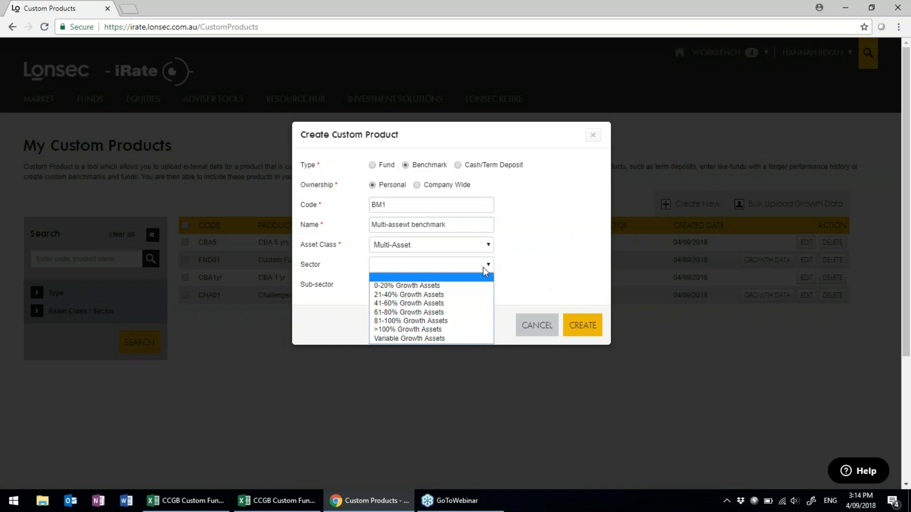
left_click(458, 313)
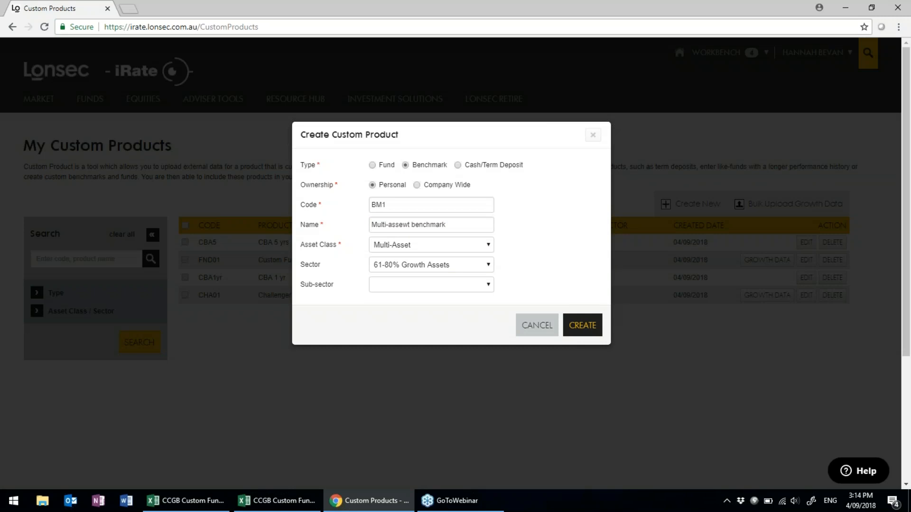
left_click(583, 326)
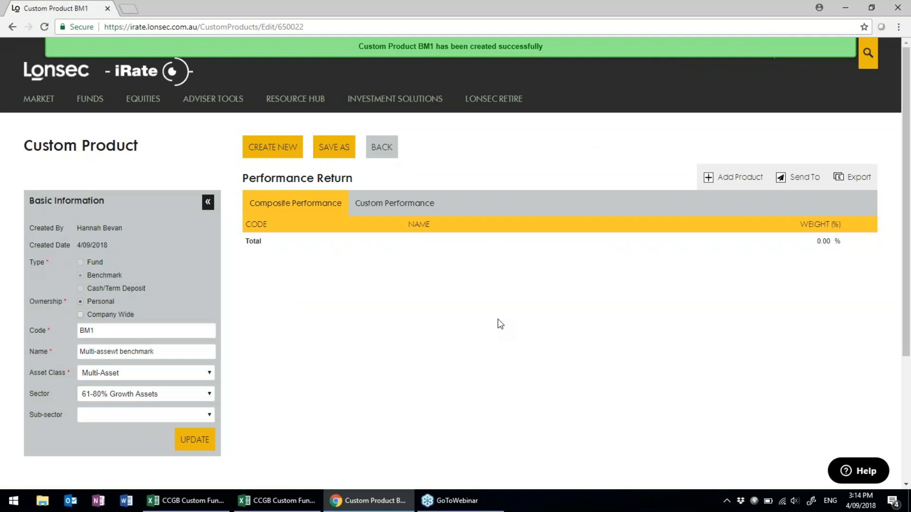
Remove the stray 'w' so BM1 is named 'Multi-asset benchmark', and update it.
scroll(408, 309, "down", 2)
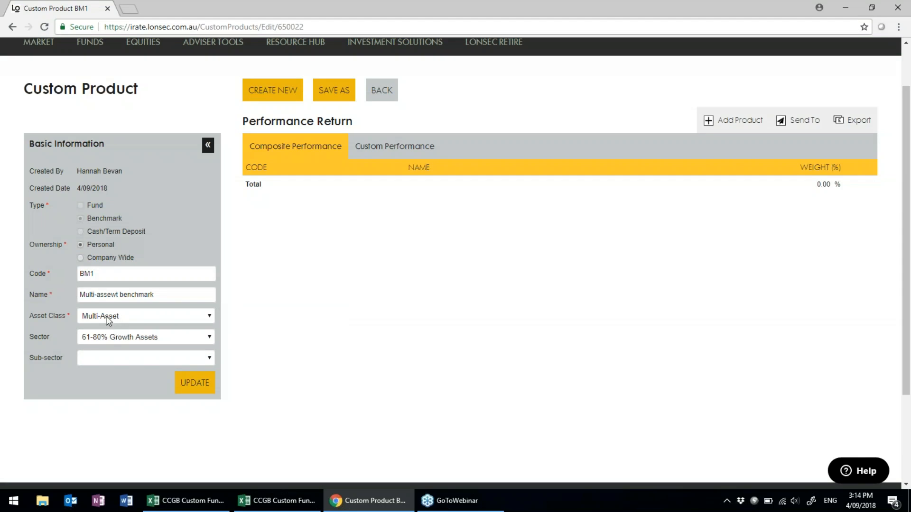
left_click(116, 295)
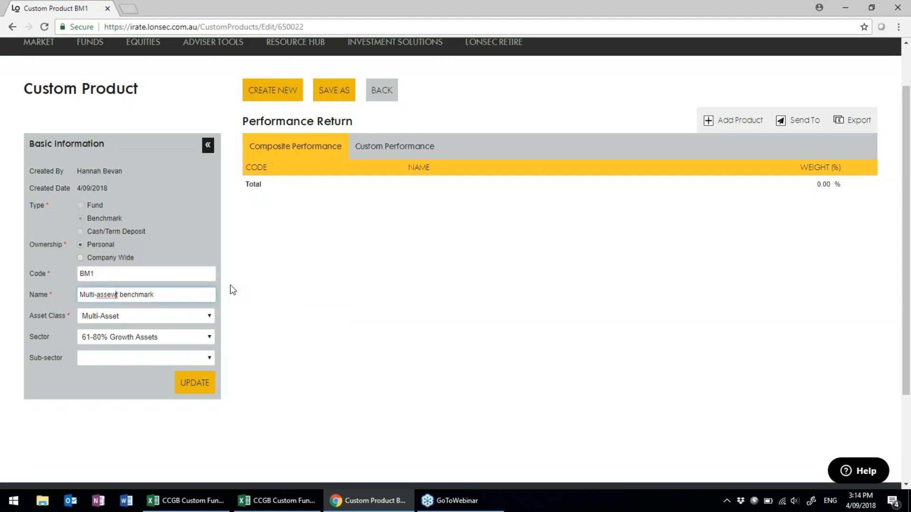
key("BackSpace")
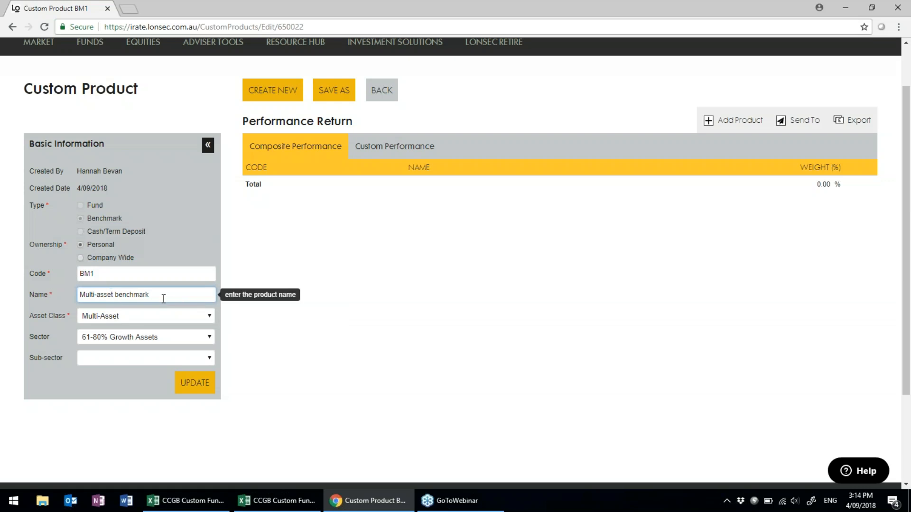
left_click(196, 392)
left_click(196, 392)
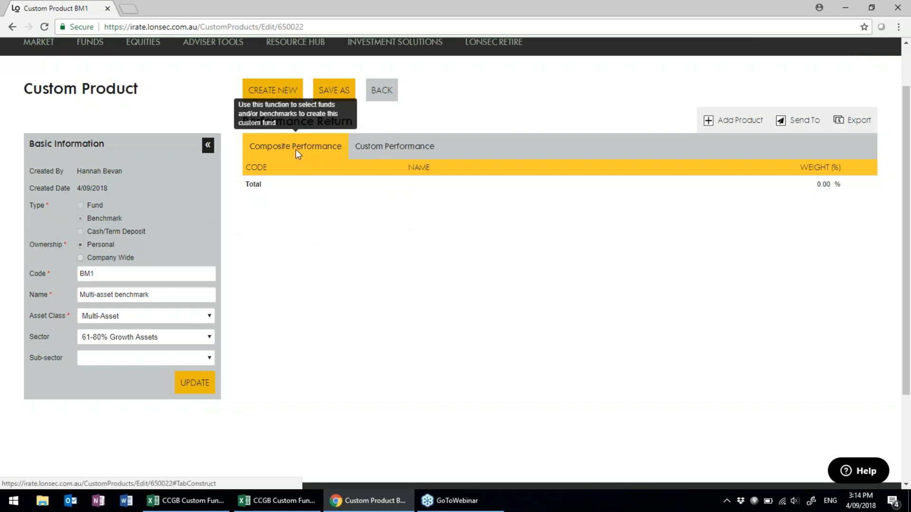
Search benchmarks and add S&P/ASX 200 TR Index AUD to BM1's composition.
left_click(756, 122)
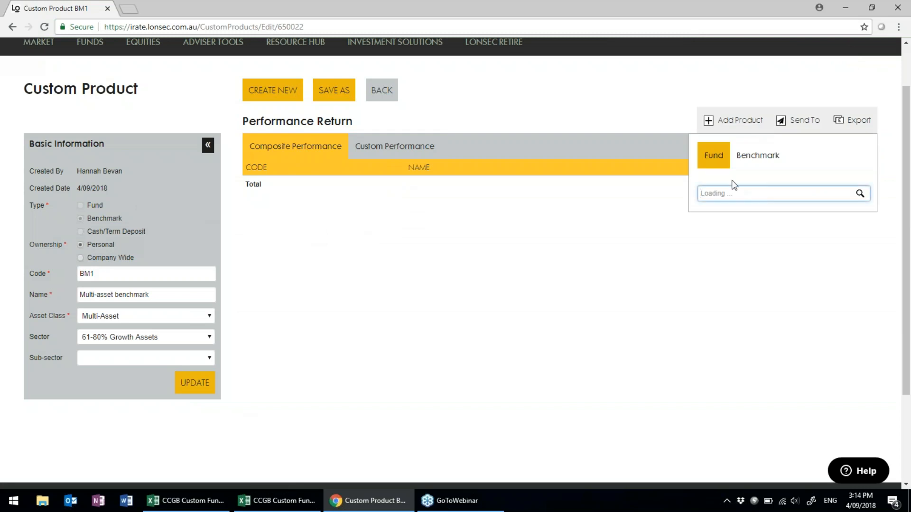
left_click(724, 193)
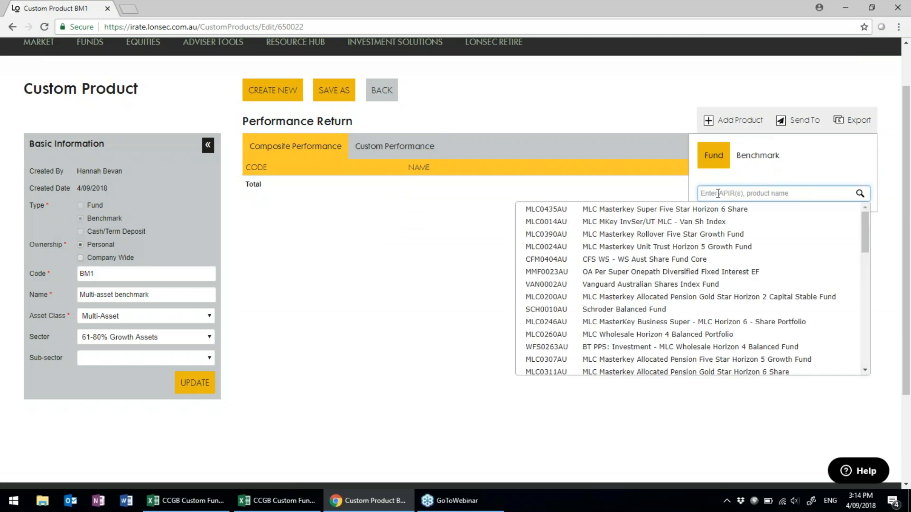
left_click(758, 156)
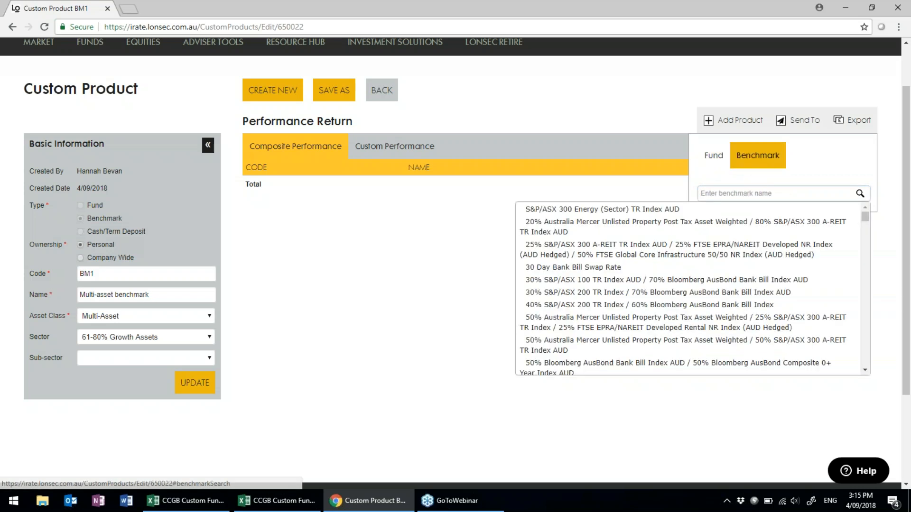
type("S")
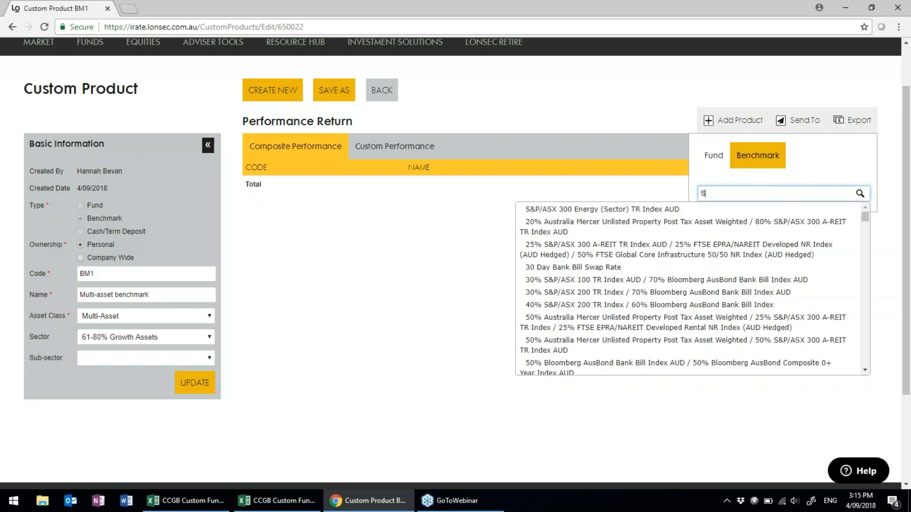
type("&P a")
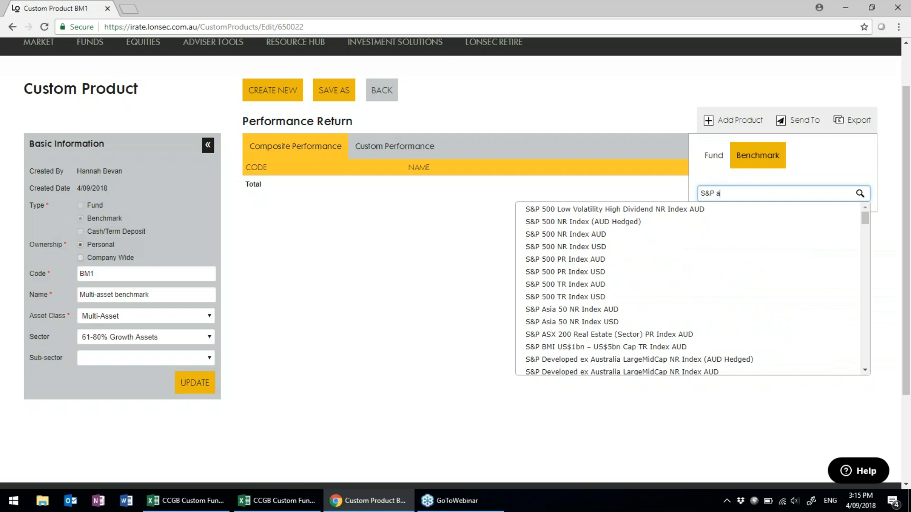
type("sx 200 tr")
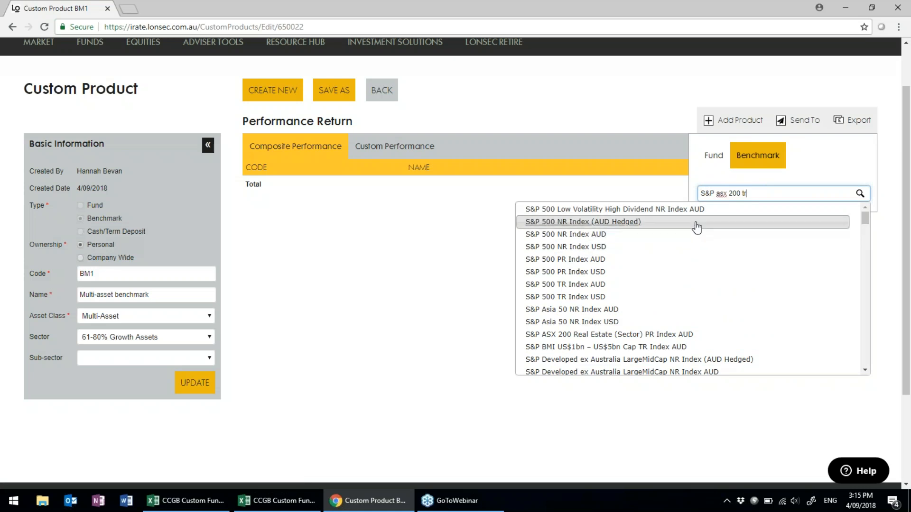
scroll(655, 250, "down", 3)
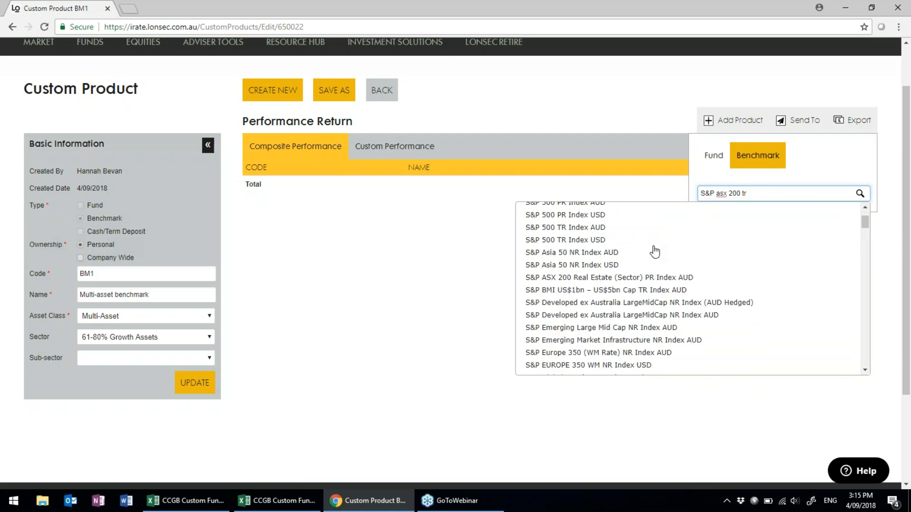
scroll(654, 251, "down", 6)
scroll(655, 251, "down", 15)
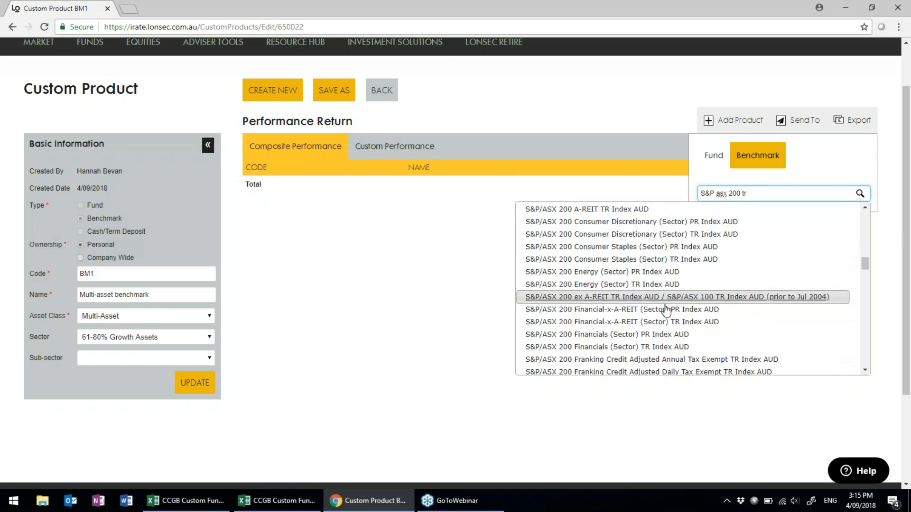
scroll(660, 328, "down", 6)
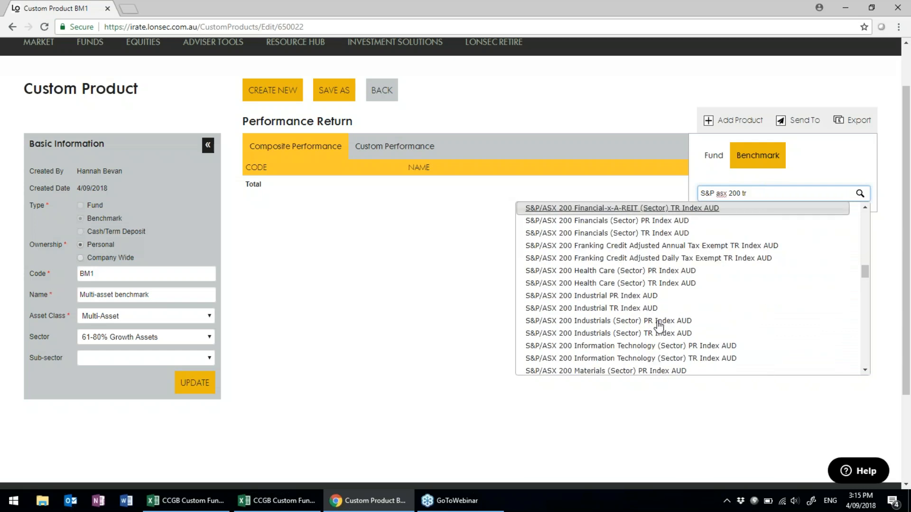
scroll(642, 323, "down", 3)
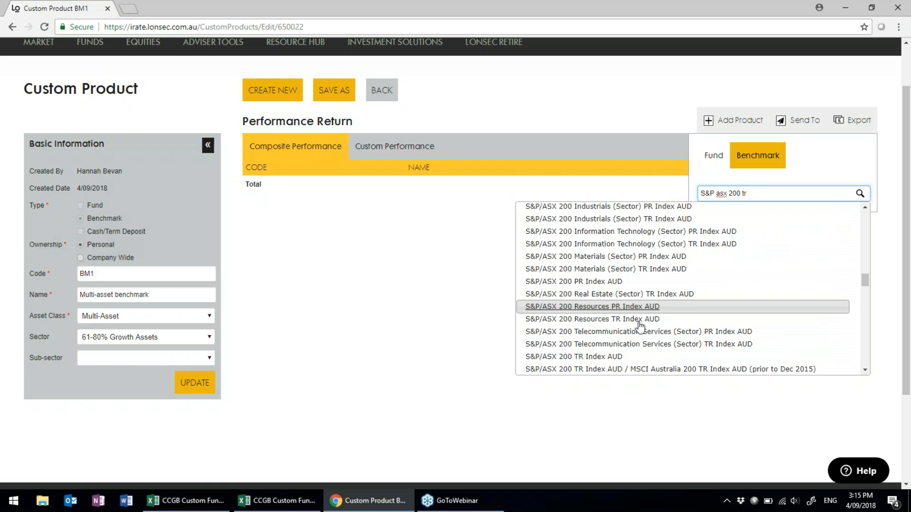
left_click(641, 356)
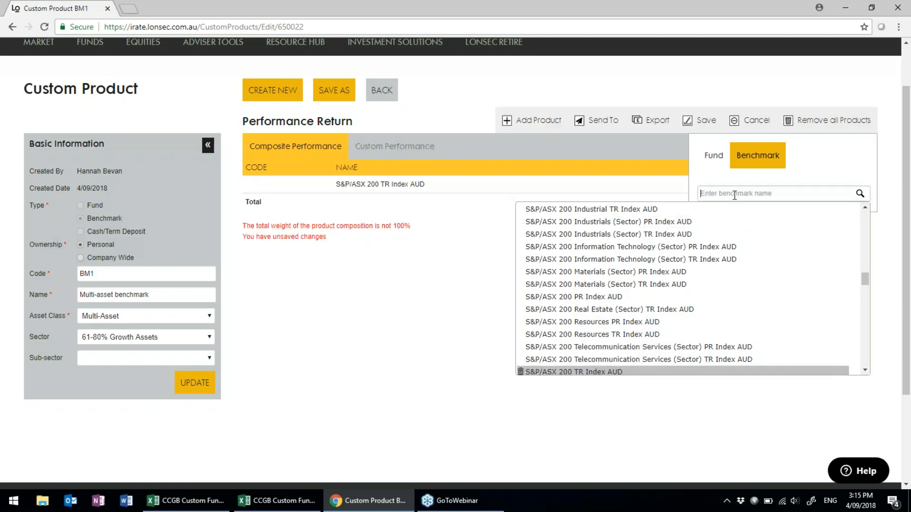
Add MSCI World TR Index AUD to the composition.
type("msci")
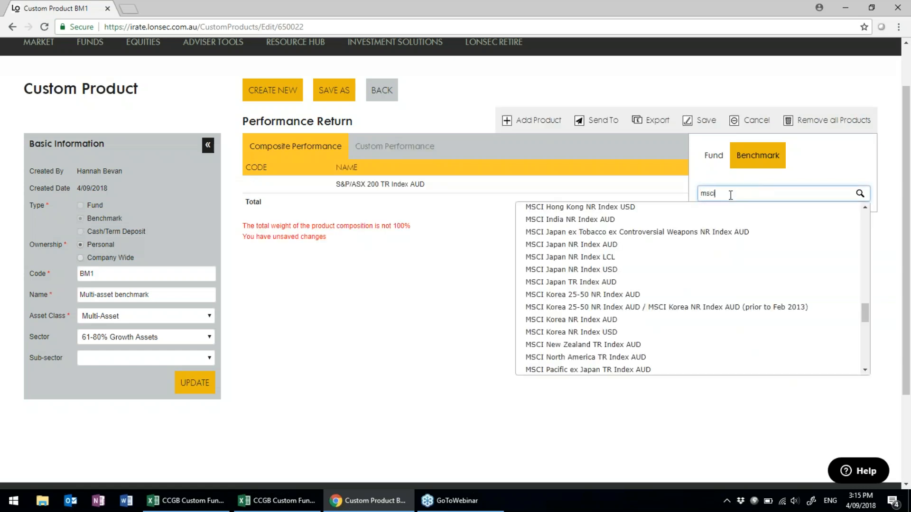
type(" glo")
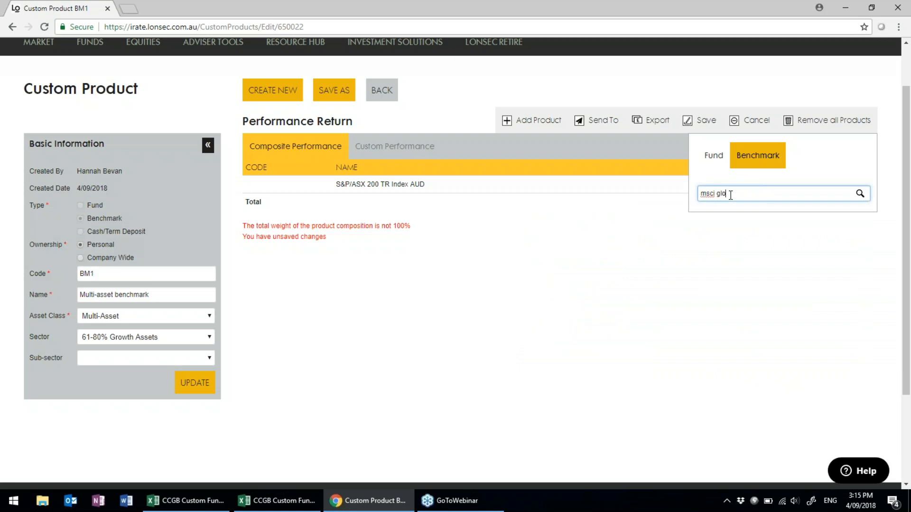
key("BackSpace")
key("BackSpace")
key("BackSpace")
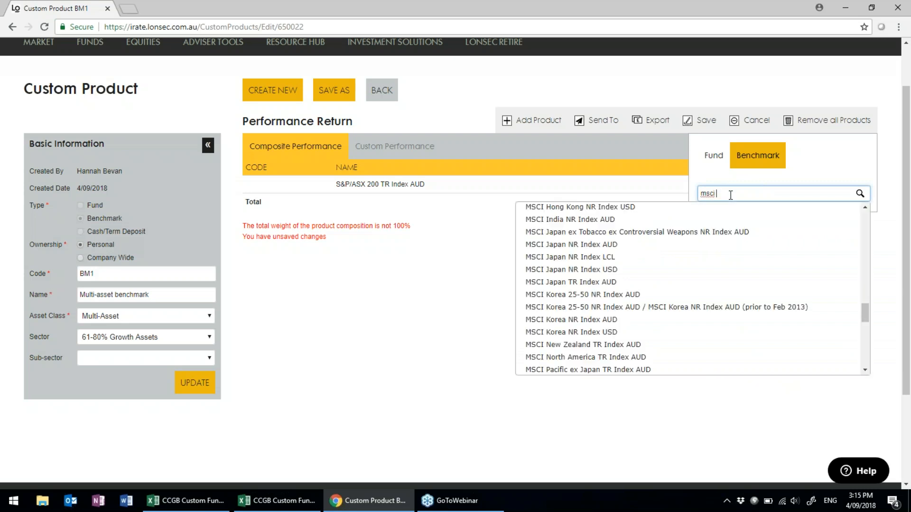
scroll(639, 285, "down", 2)
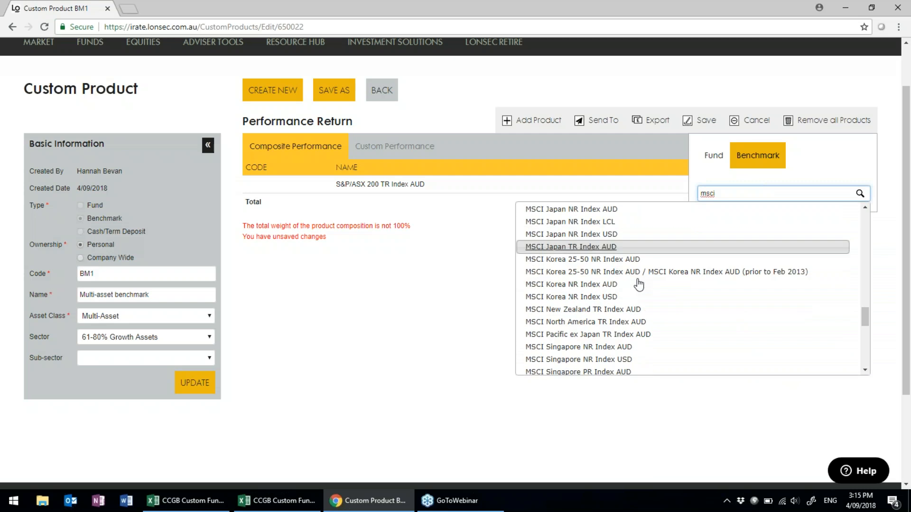
type("wor")
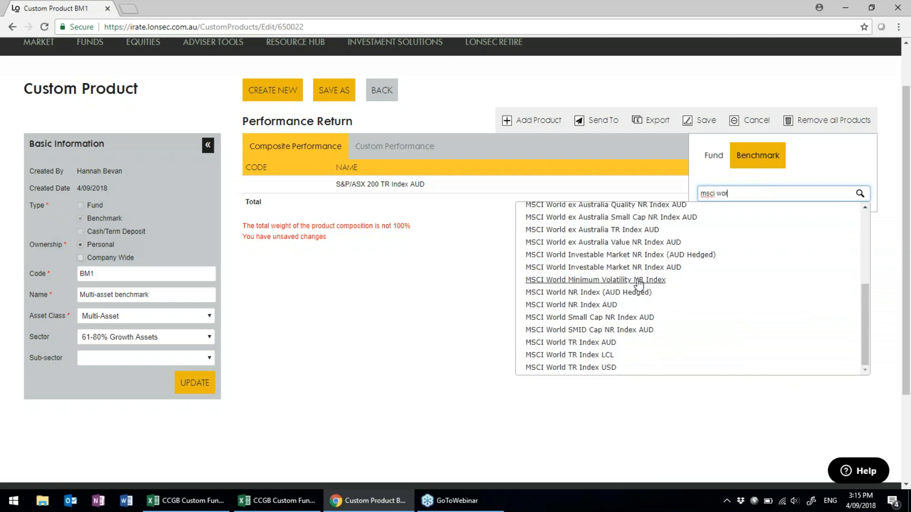
left_click(615, 344)
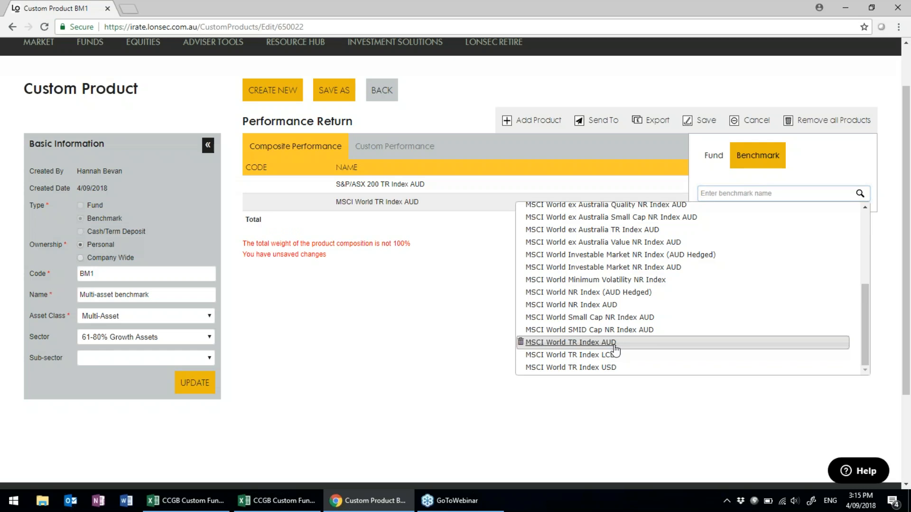
Add Bloomberg AusBond Bank Bill Index AUD and close the search results.
left_click(714, 194)
type("blo")
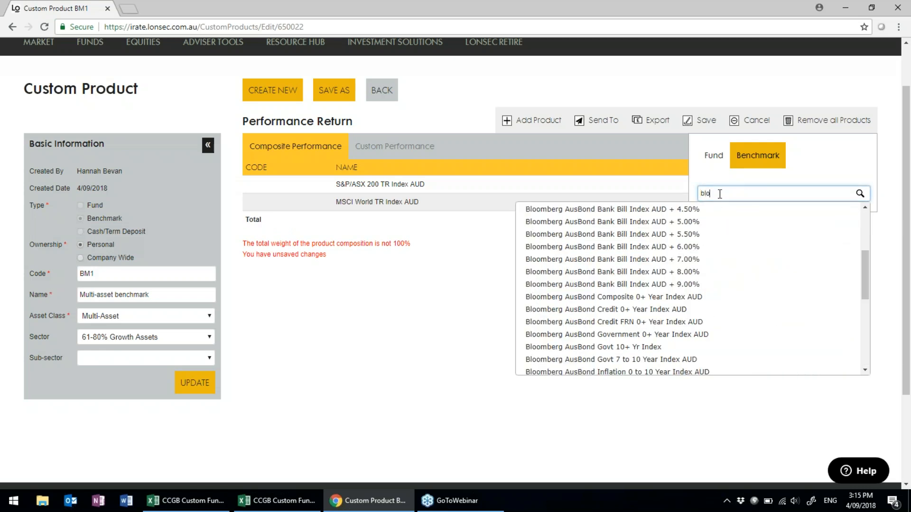
type("omberg")
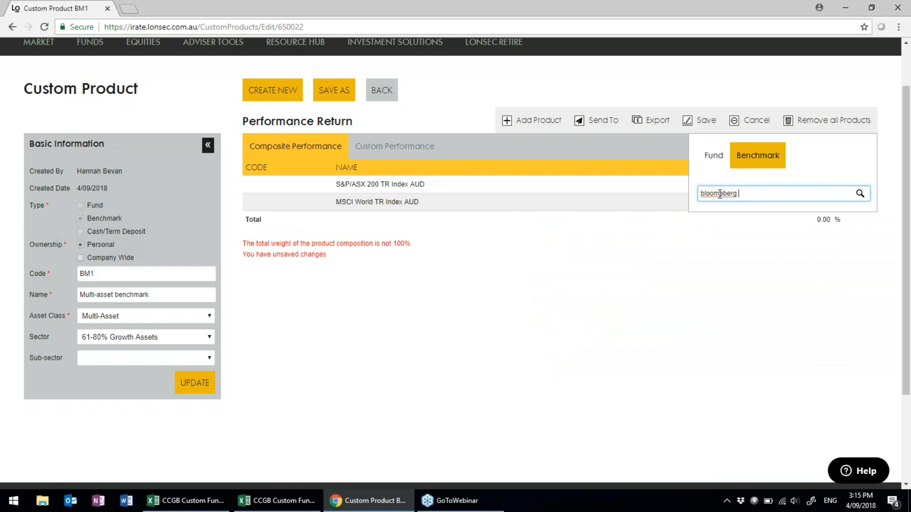
key("BackSpace")
key("BackSpace")
key("BackSpace")
key("BackSpace")
type("erg ausbon")
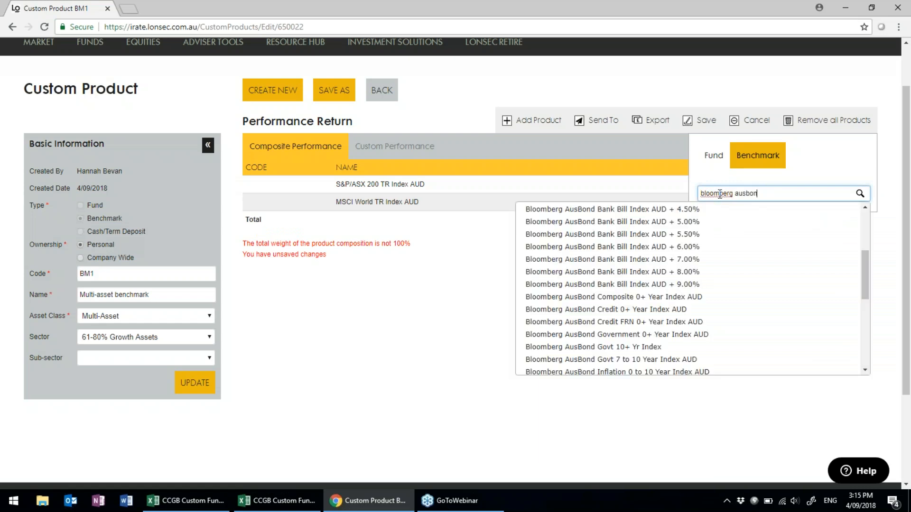
type("d ban")
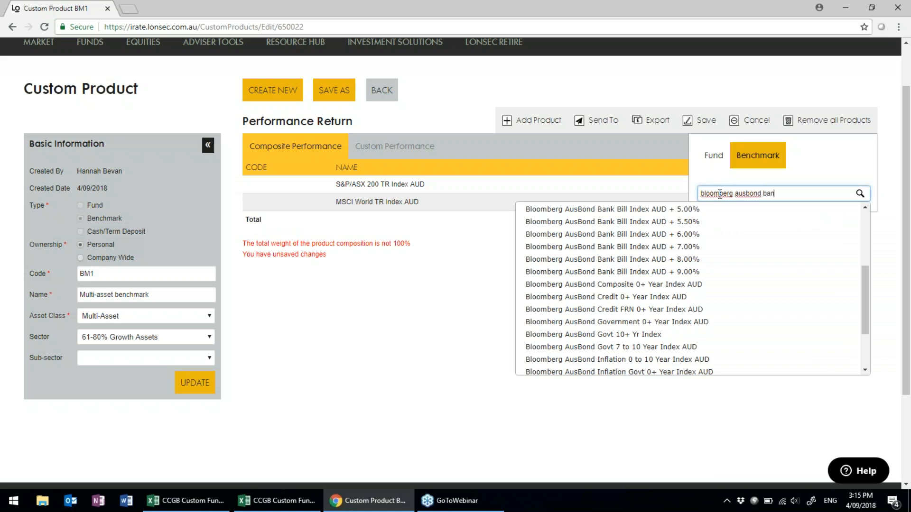
scroll(728, 234, "up", 2)
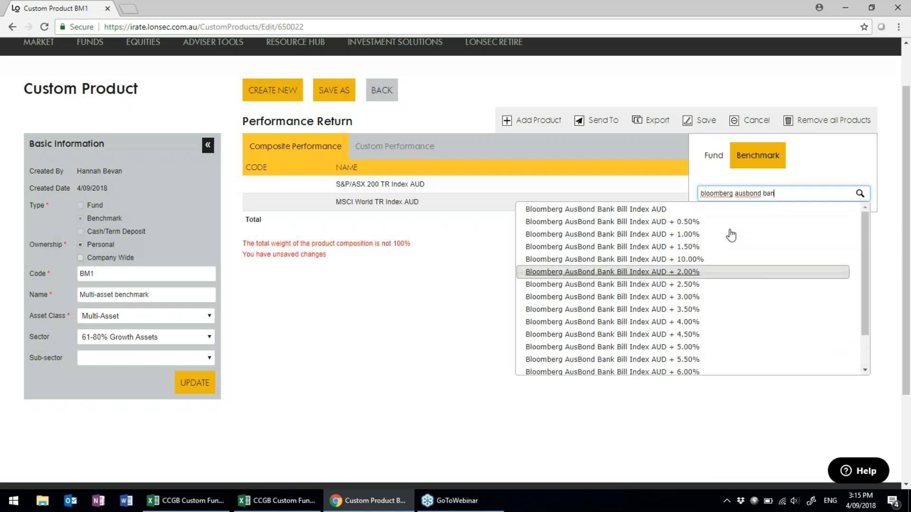
left_click(679, 213)
left_click(426, 292)
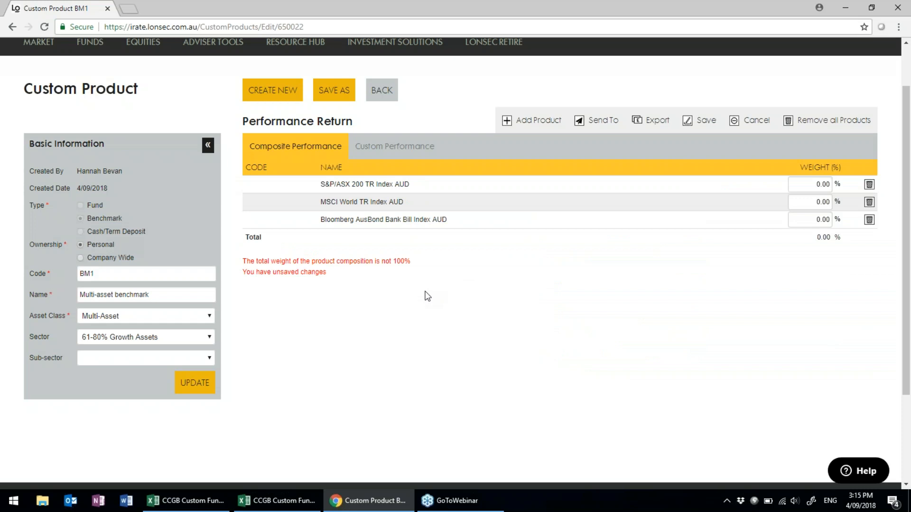
Set weights of 40% S&P/ASX 200 TR, 40% MSCI World TR, 20% Bloomberg AusBond Bank Bill, and save.
left_click(813, 184)
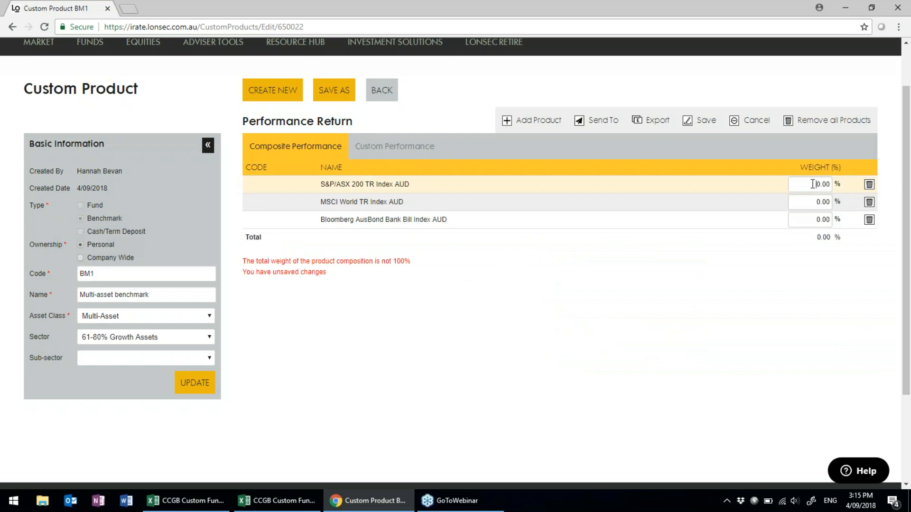
type("40")
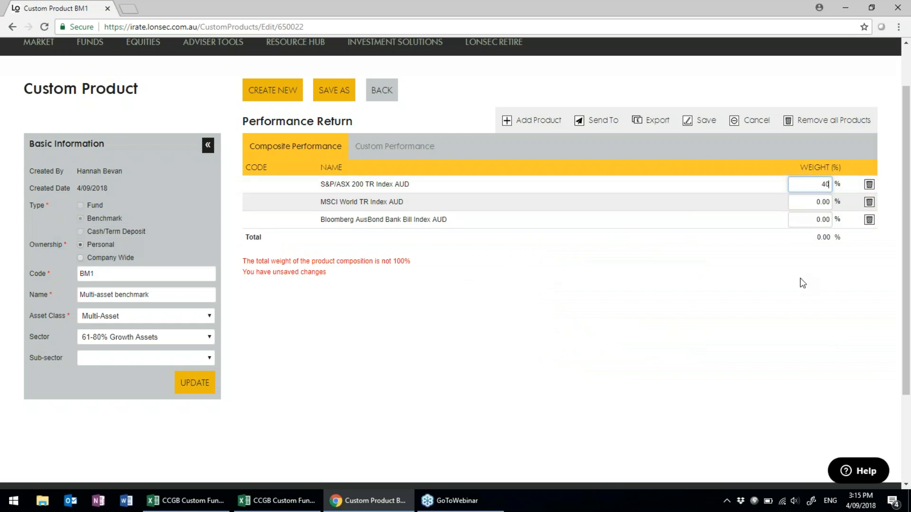
left_click(812, 201)
type("4")
type("00")
left_click(827, 218)
type("20")
left_click(772, 330)
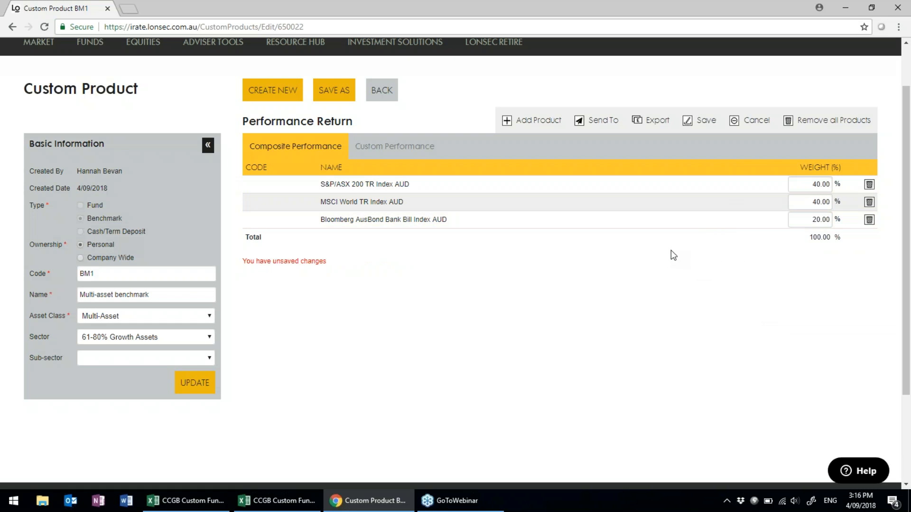
left_click(702, 121)
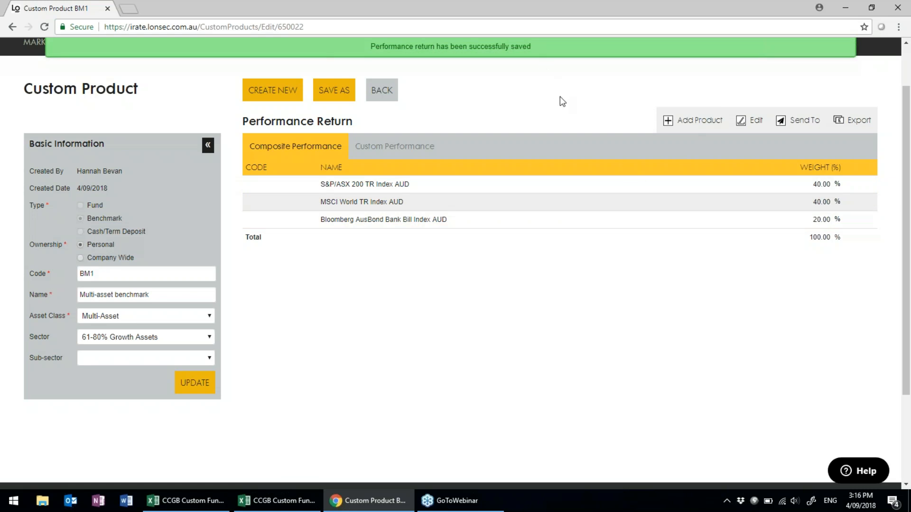
scroll(504, 118, "up", 2)
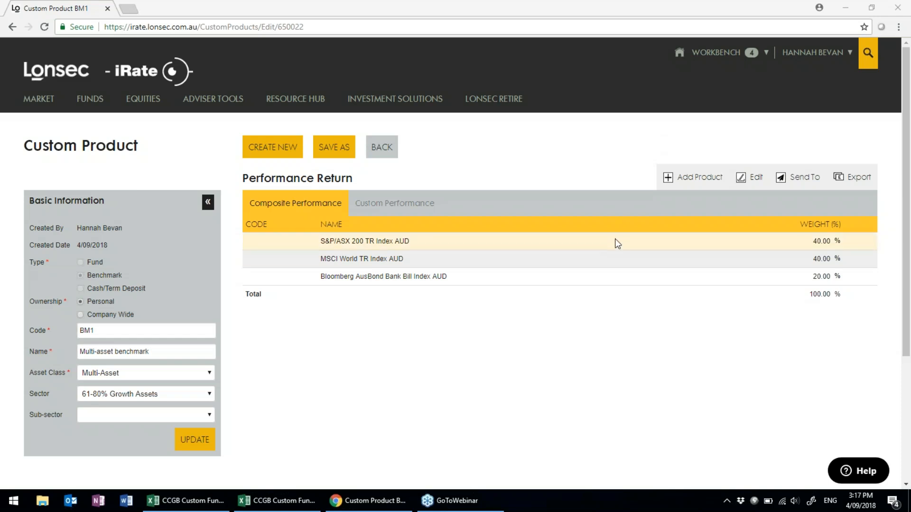
Review BM1's Send To and Export menus, re-enter edit mode, then go back to My Custom Products.
left_click(802, 183)
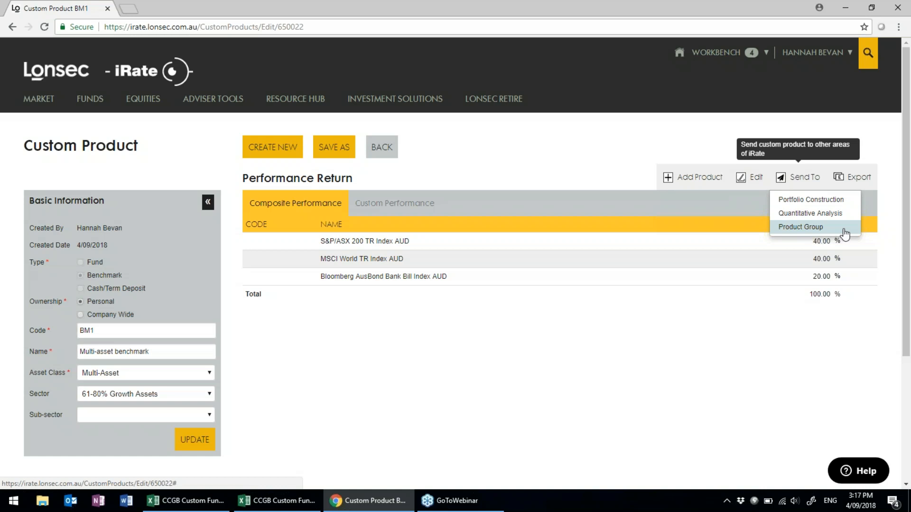
left_click(868, 180)
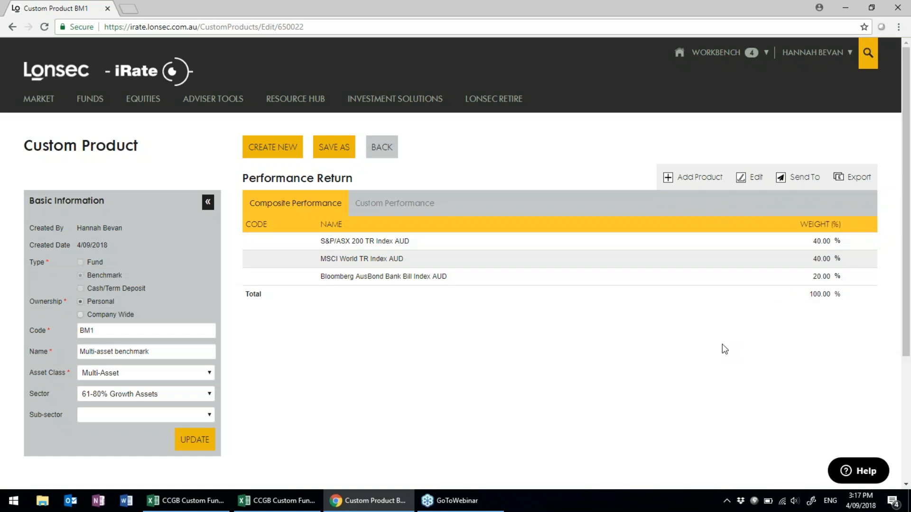
left_click(757, 182)
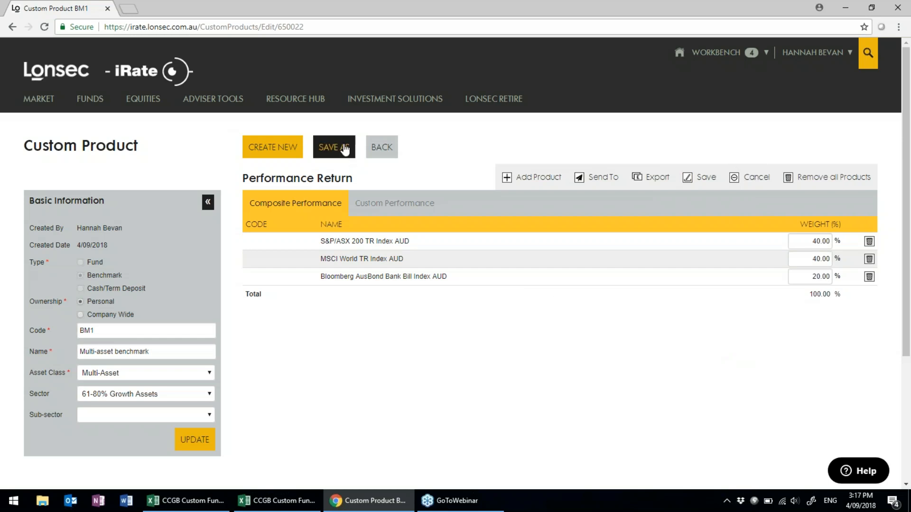
left_click(382, 147)
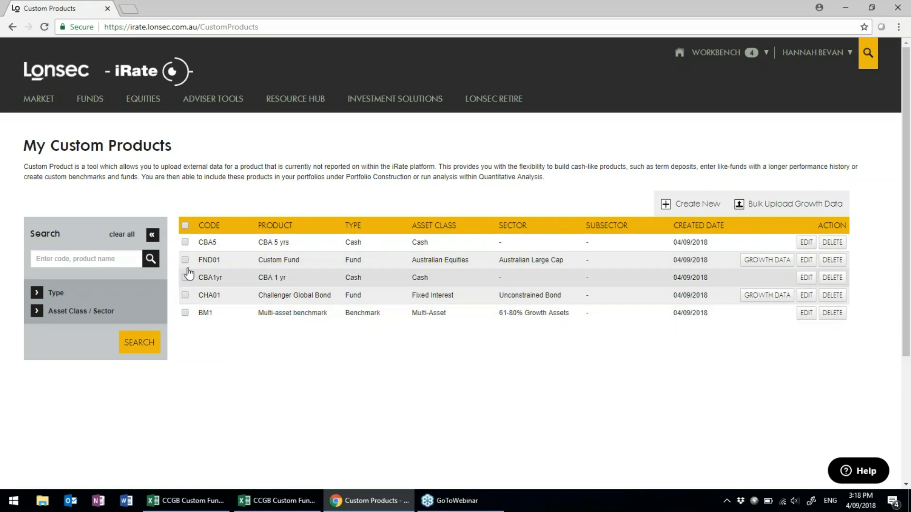
Select CBA5 and send it to Portfolio Construction.
left_click(185, 243)
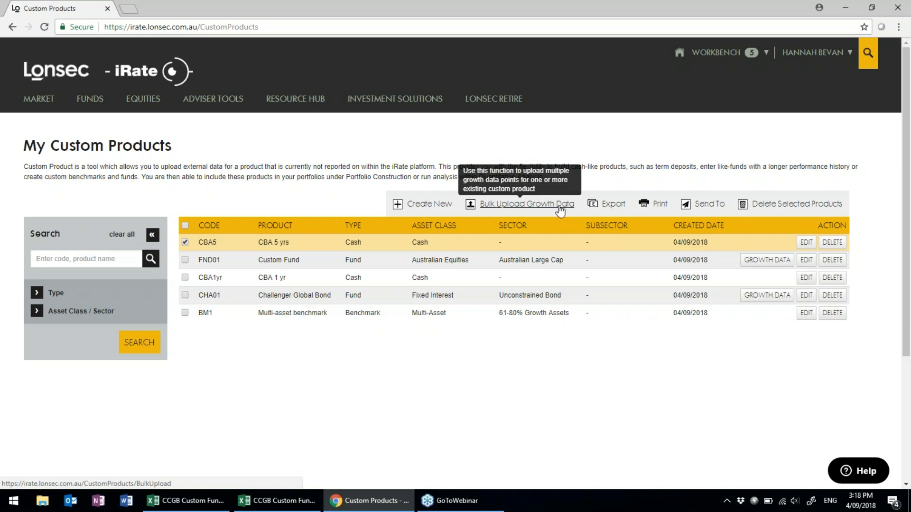
left_click(616, 211)
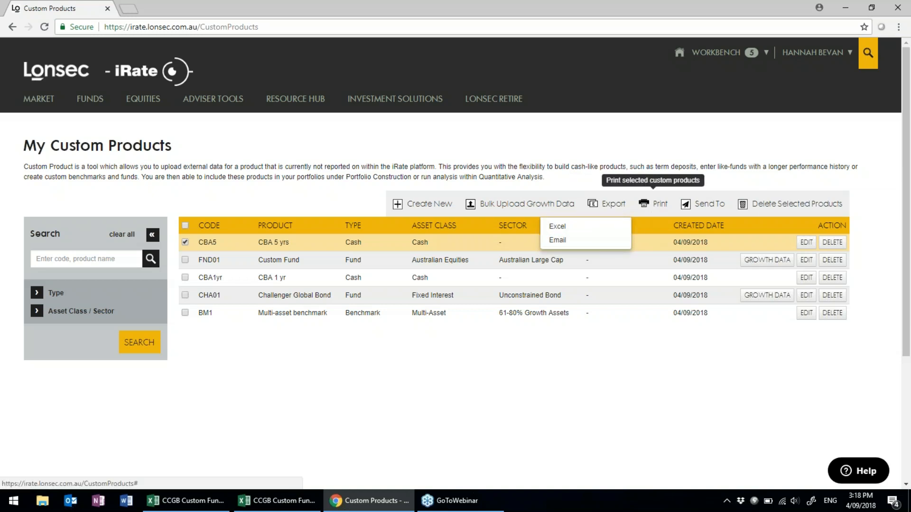
left_click(707, 208)
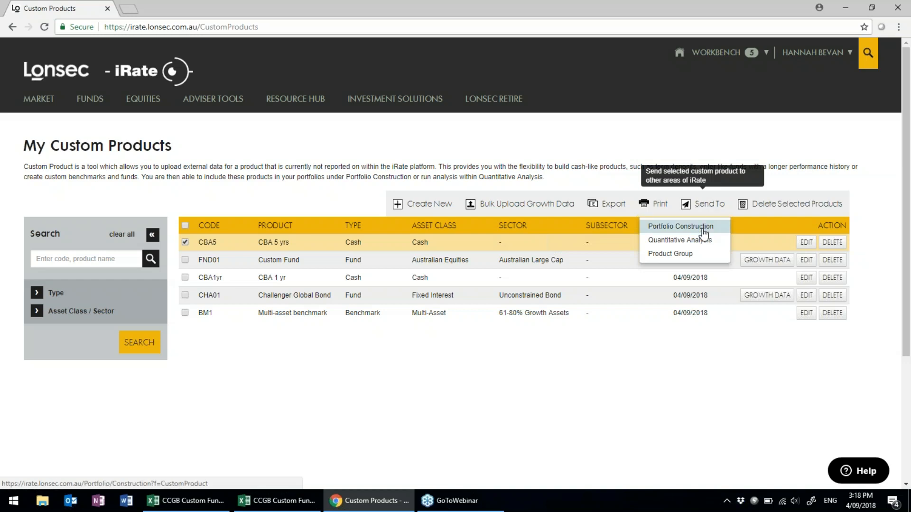
left_click(702, 229)
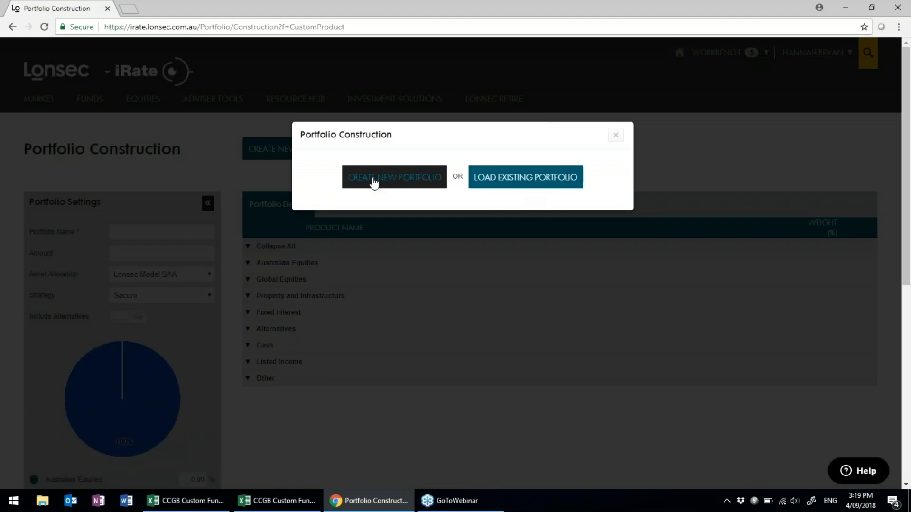
Load the saved Growth Model Aug 18 31 portfolio and review its $10,000 Growth holdings.
left_click(522, 179)
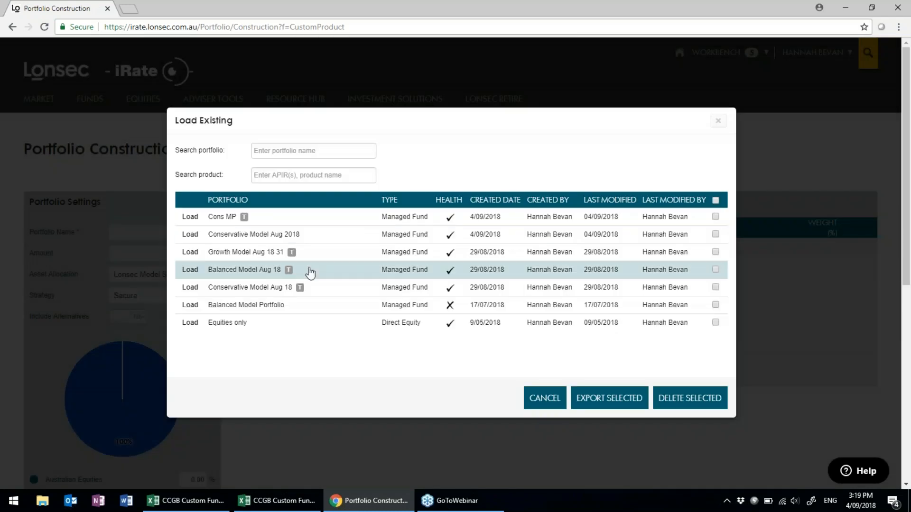
left_click(261, 253)
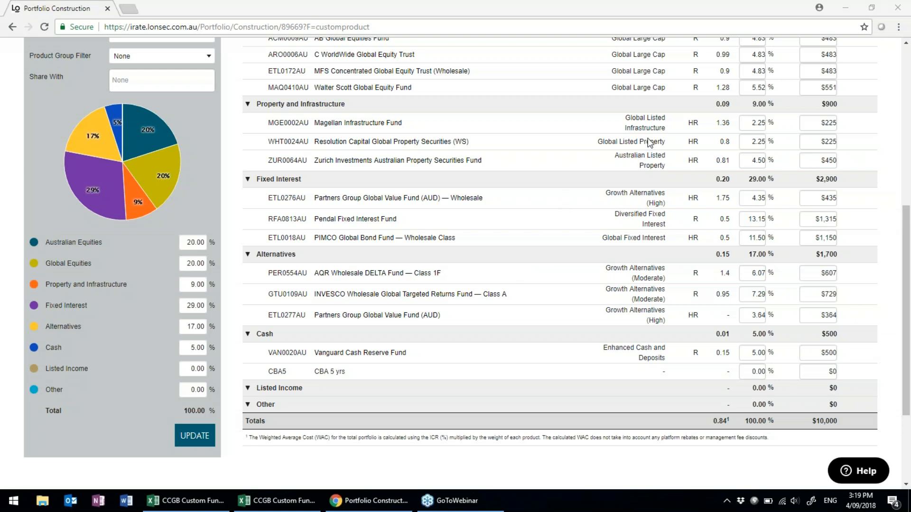
mouse_move(866, 142)
scroll(668, 155, "up", 7)
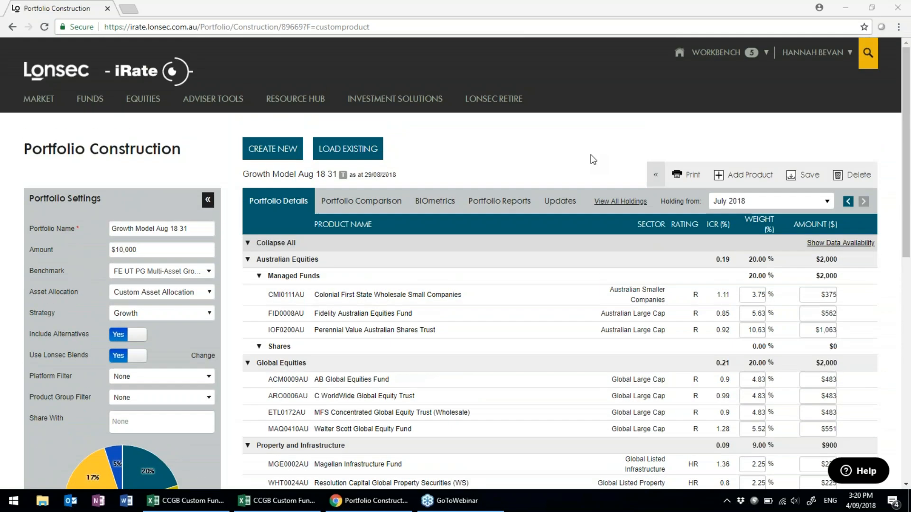
mouse_move(191, 95)
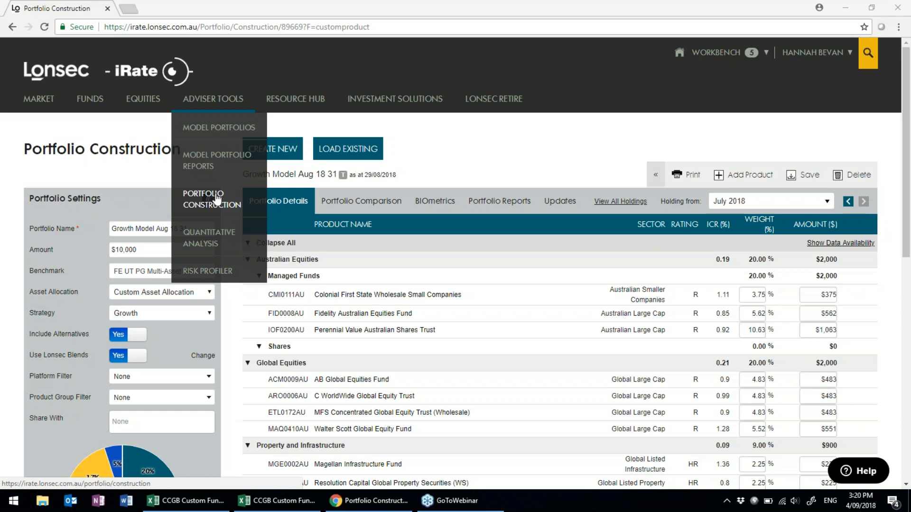
Start a new portfolio named 'Conservative Model Portfolio', discarding unsaved changes to the current one.
left_click(282, 149)
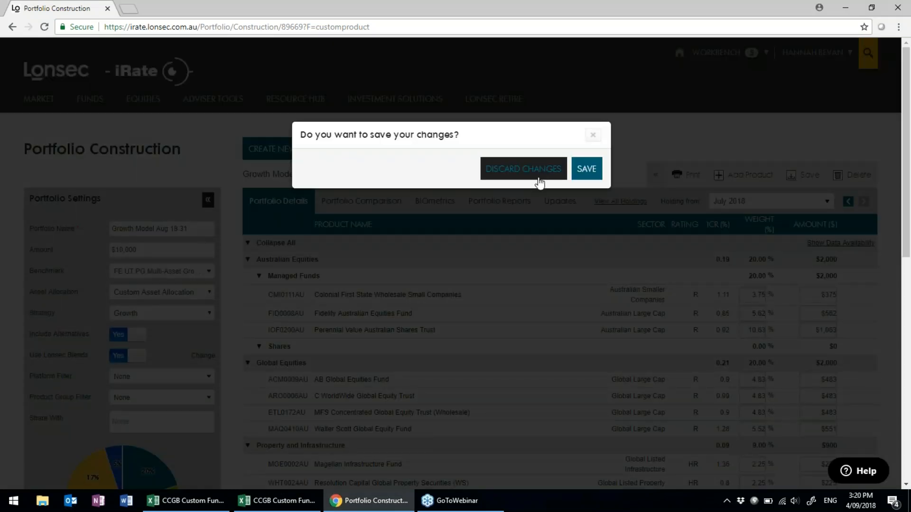
left_click(532, 171)
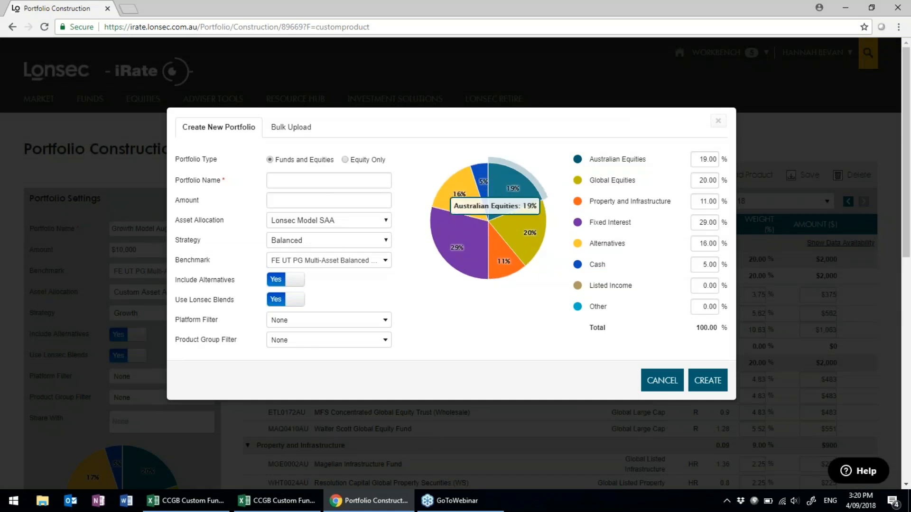
left_click(279, 181)
left_click(280, 180)
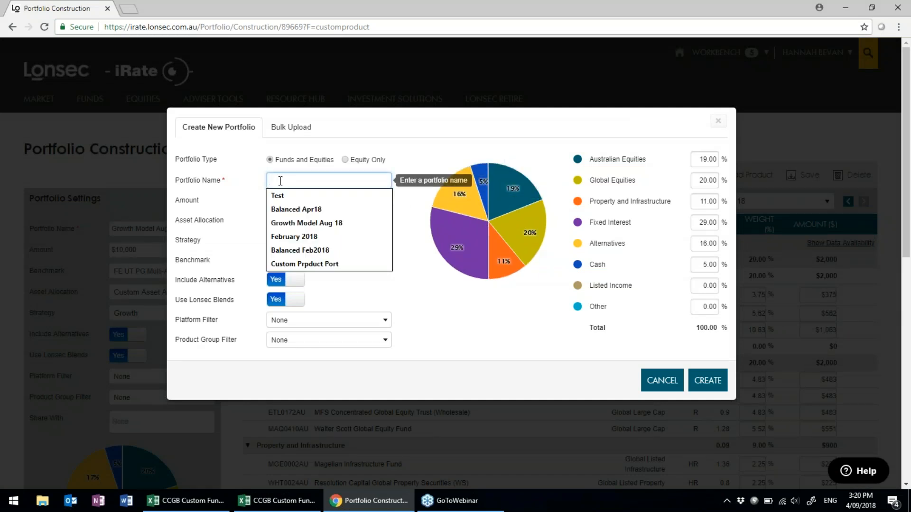
type("C")
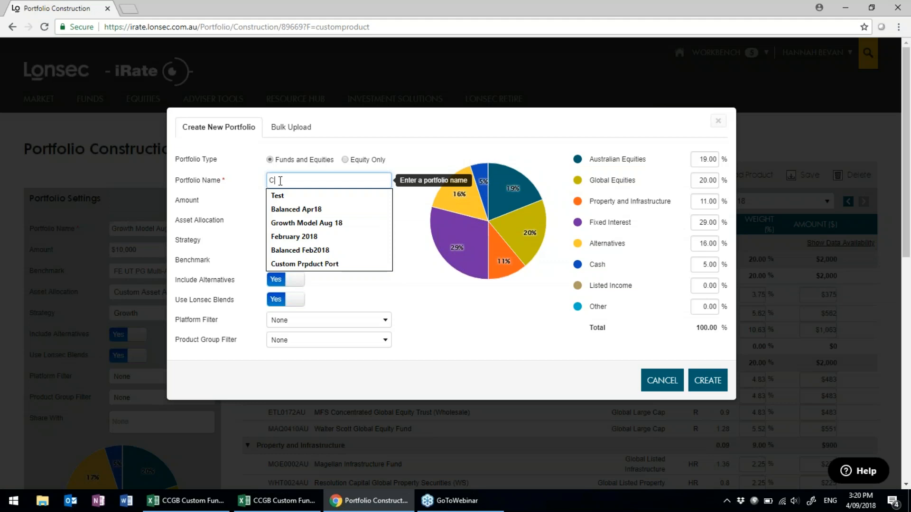
type("onservati")
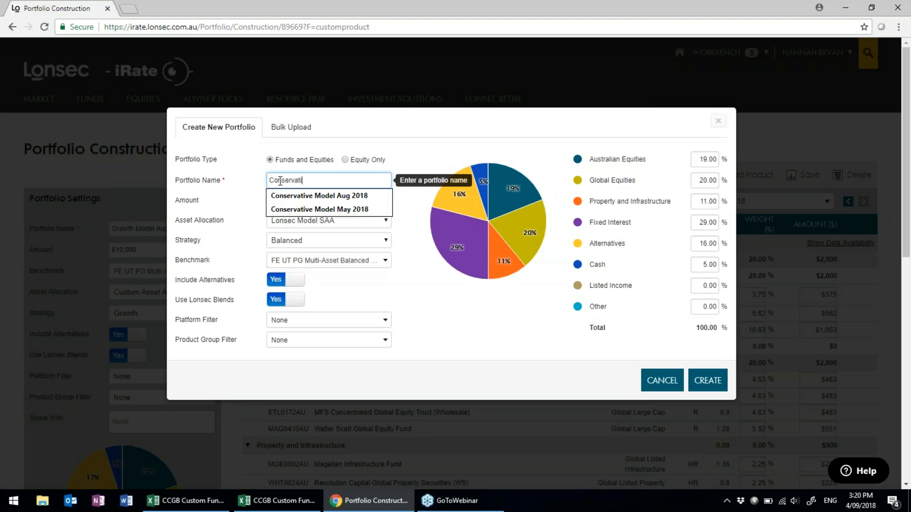
type("ve Model Portfolio")
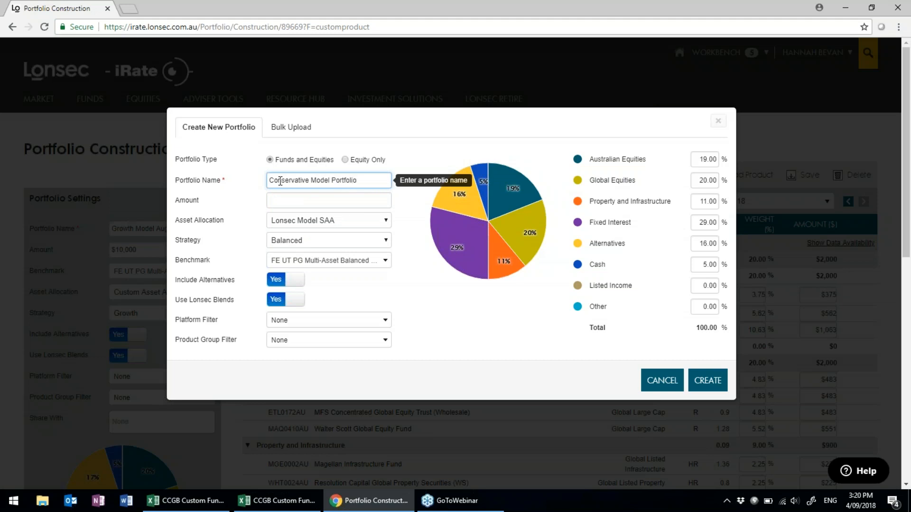
Choose the asset allocation and Conservative strategy, keep the Moderate benchmark, and create the portfolio.
left_click(386, 221)
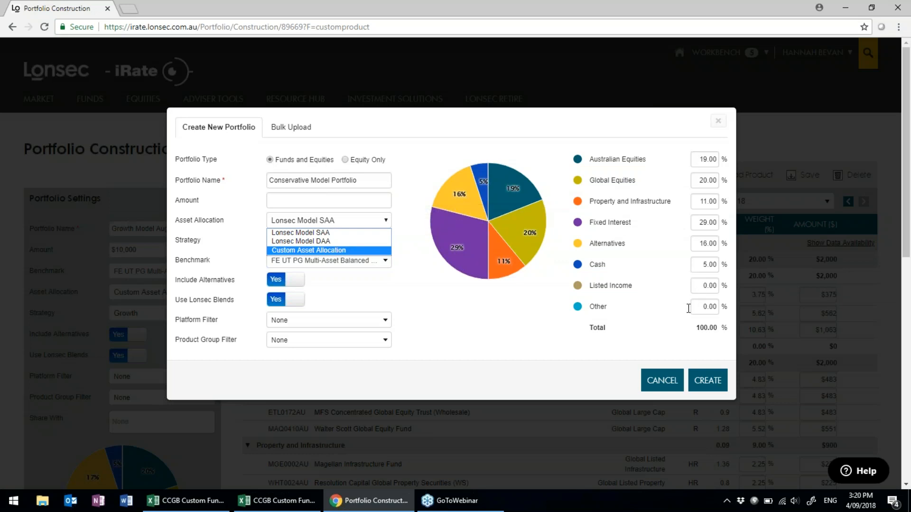
left_click(332, 232)
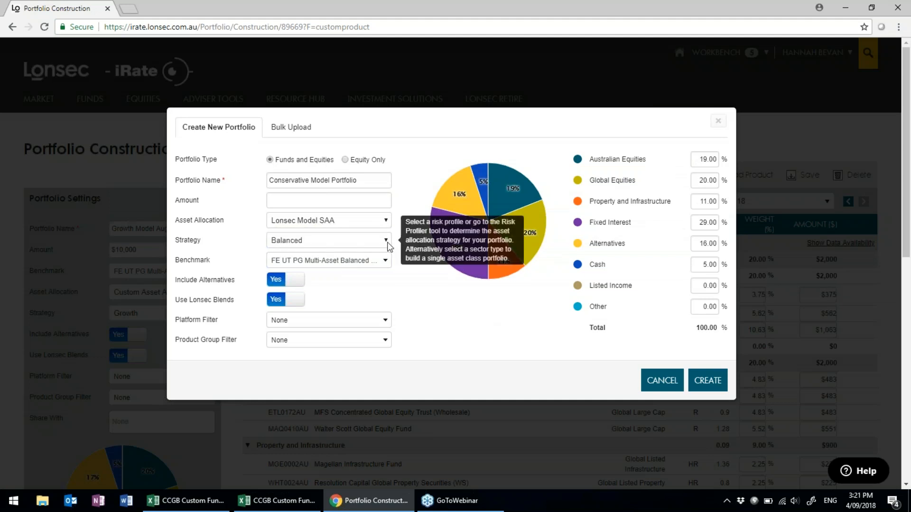
left_click(387, 241)
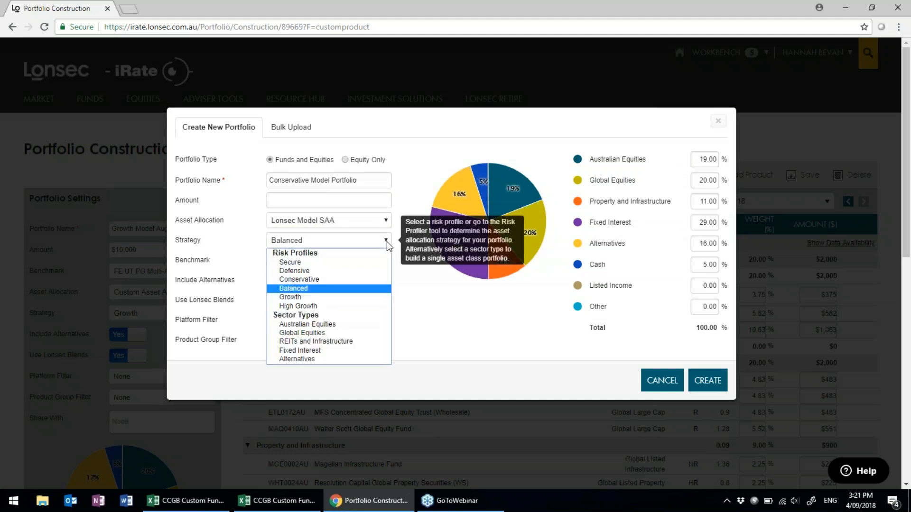
left_click(362, 281)
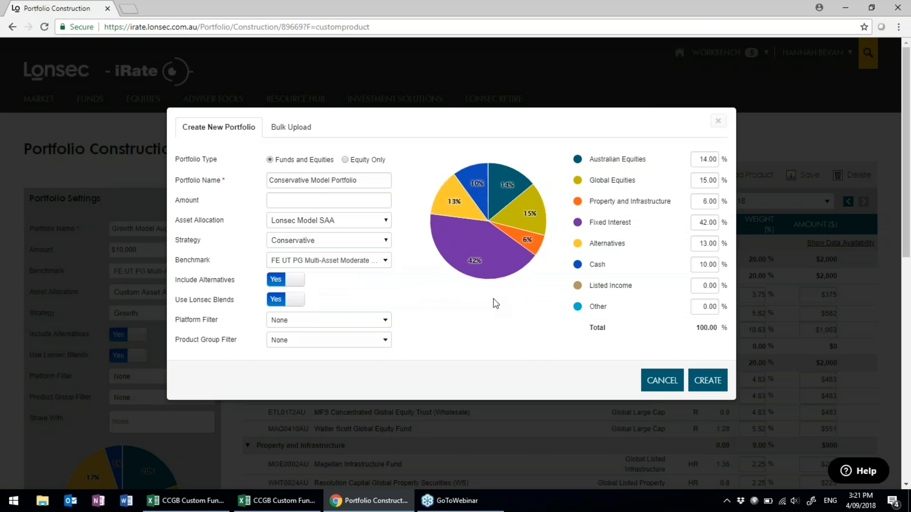
scroll(496, 304, "down", 1)
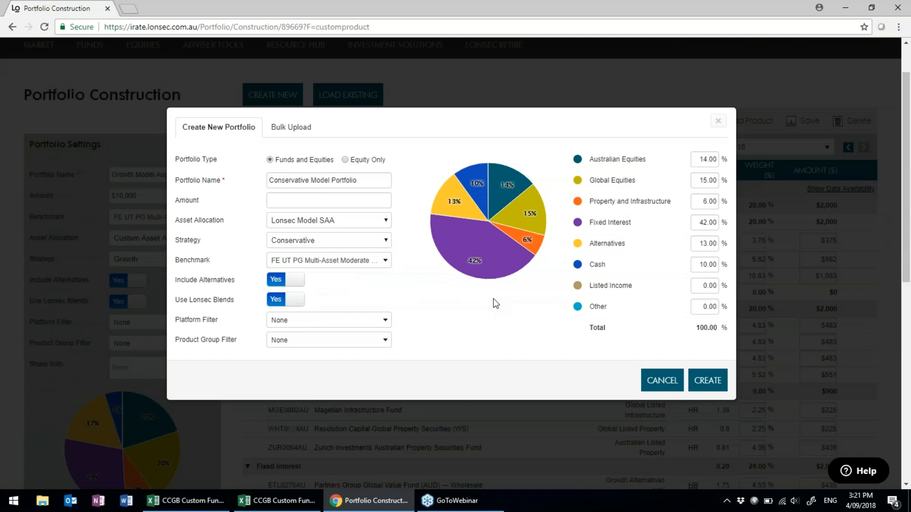
left_click(385, 261)
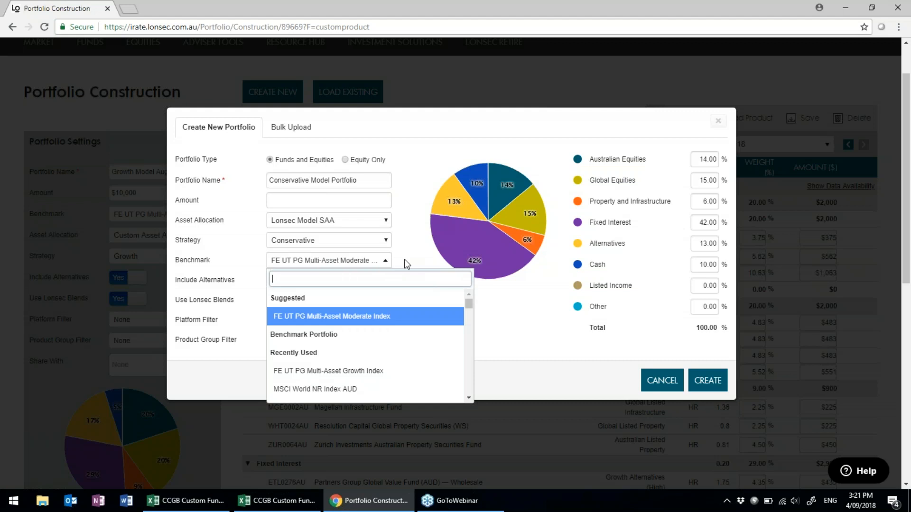
left_click(407, 261)
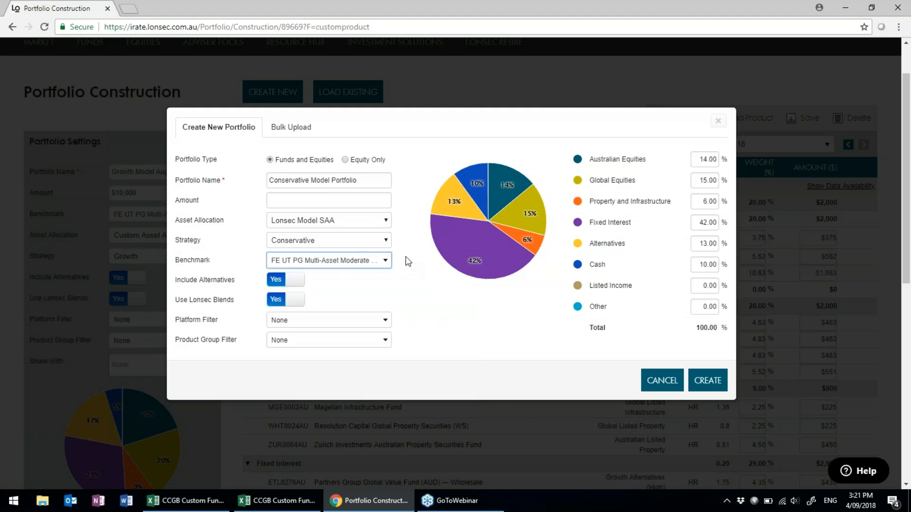
scroll(403, 281, "down", 1)
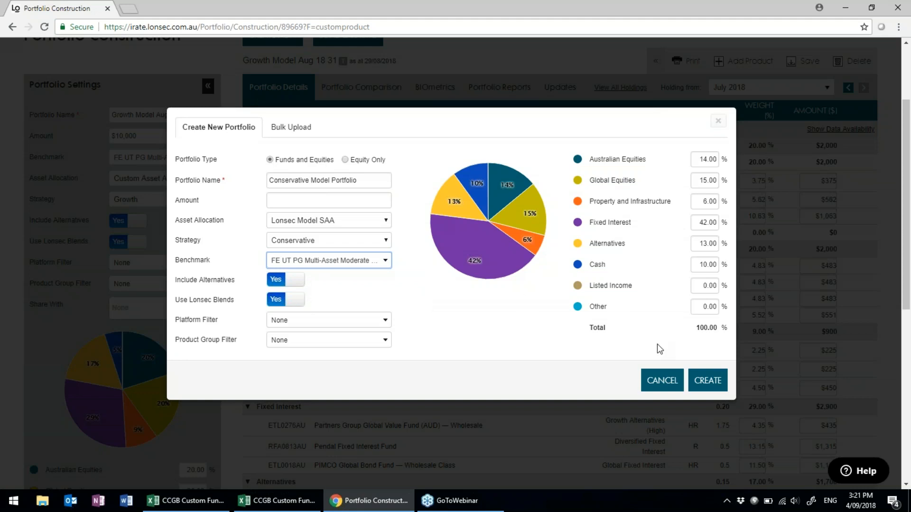
left_click(714, 387)
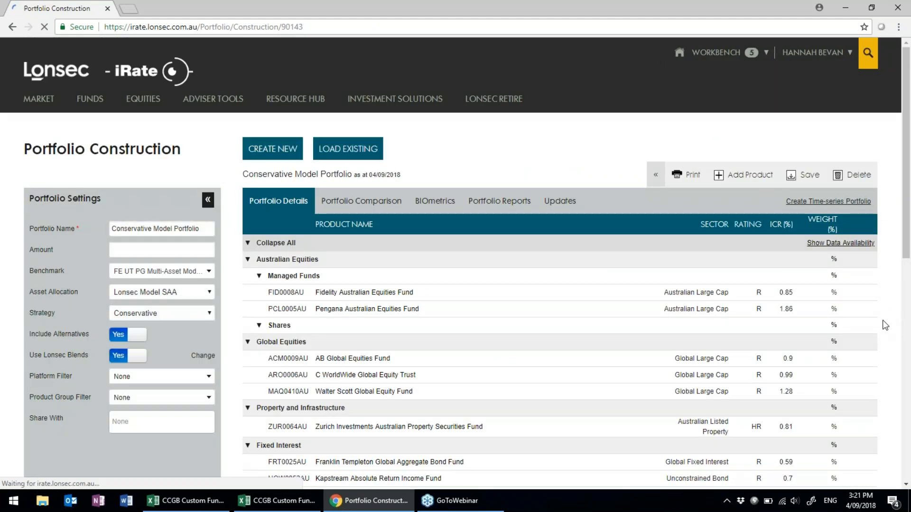
Scroll through the Conservative Model Portfolio's holdings and weights, then bring up the Add Product search.
scroll(884, 326, "down", 3)
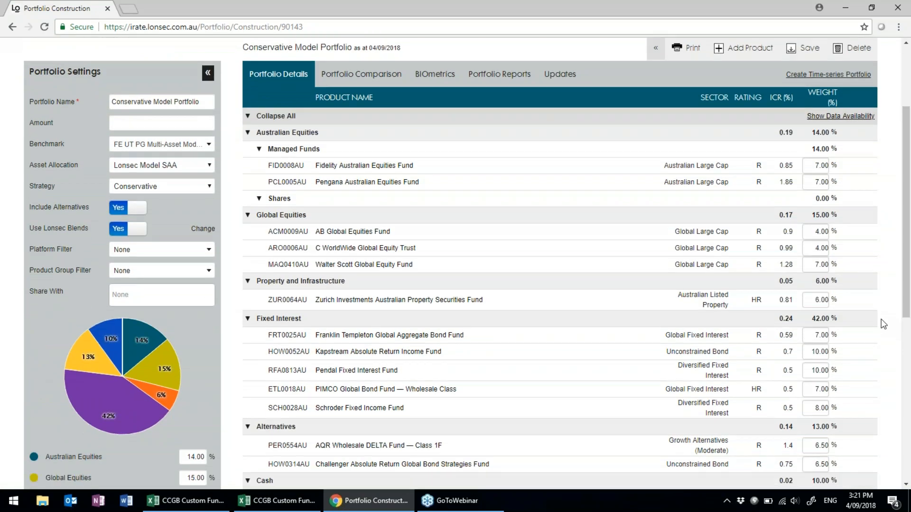
scroll(883, 324, "down", 4)
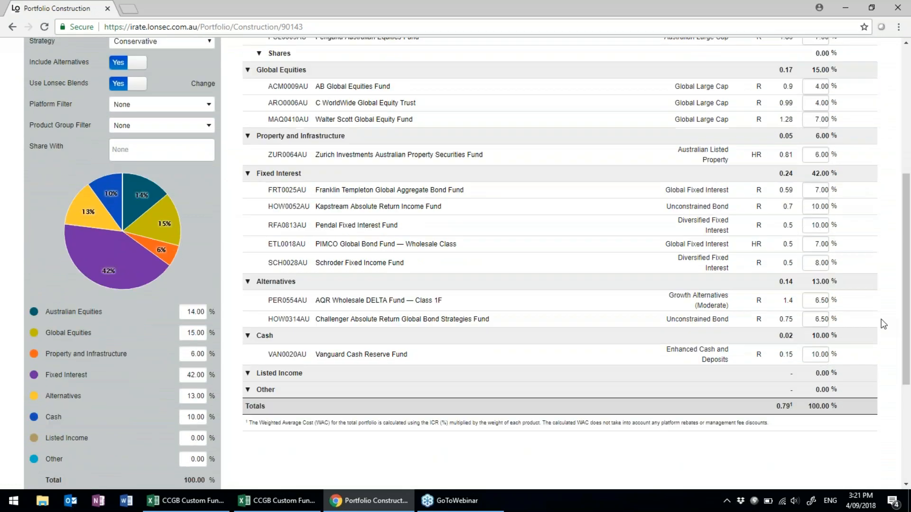
scroll(884, 324, "up", 3)
scroll(884, 324, "up", 1)
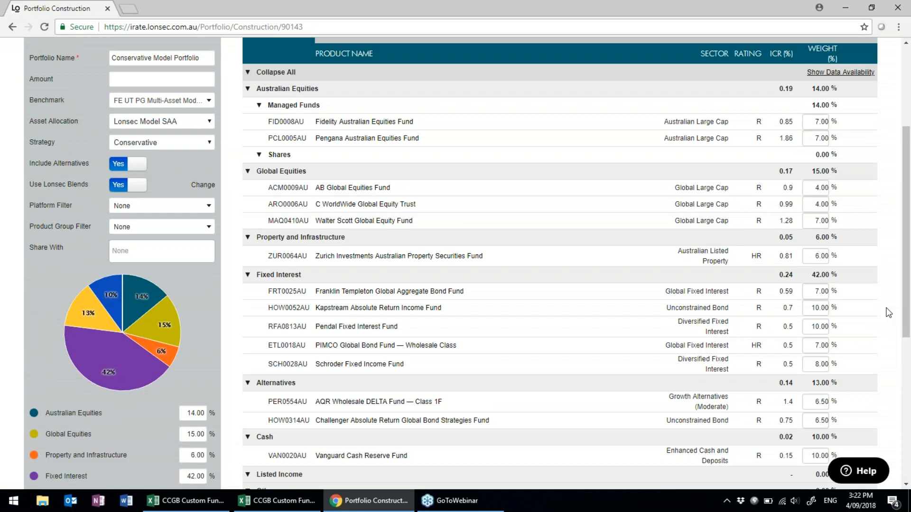
scroll(874, 224, "up", 4)
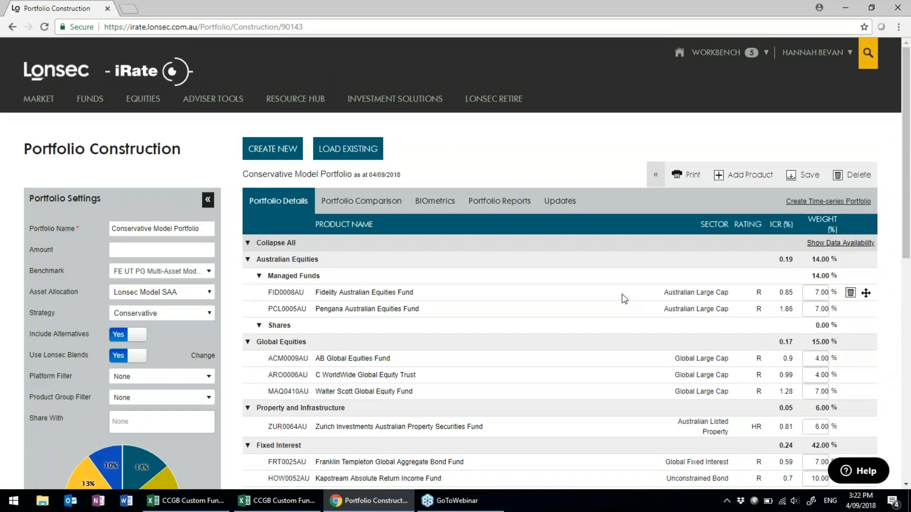
left_click(743, 180)
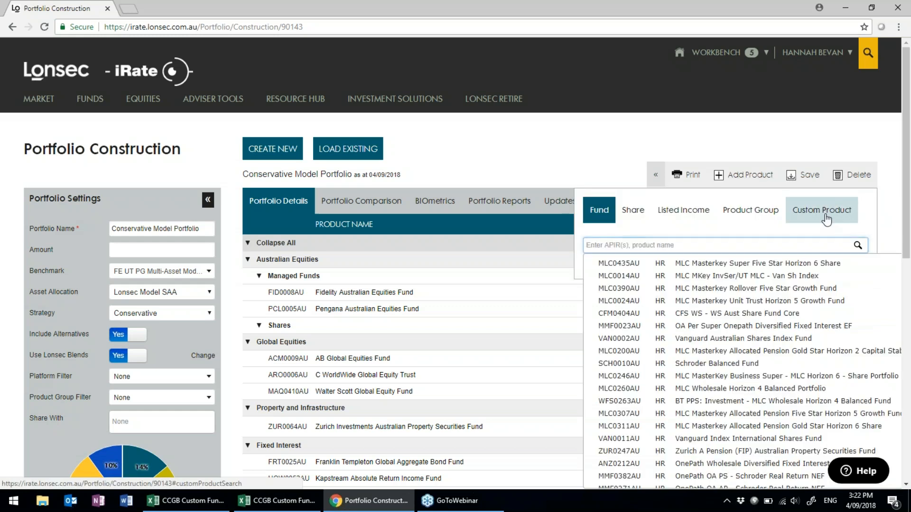
Set the CBA 5 yrs weight to 11 and the Vanguard Cash Reserve Fund weight to 2.00.
left_click(826, 218)
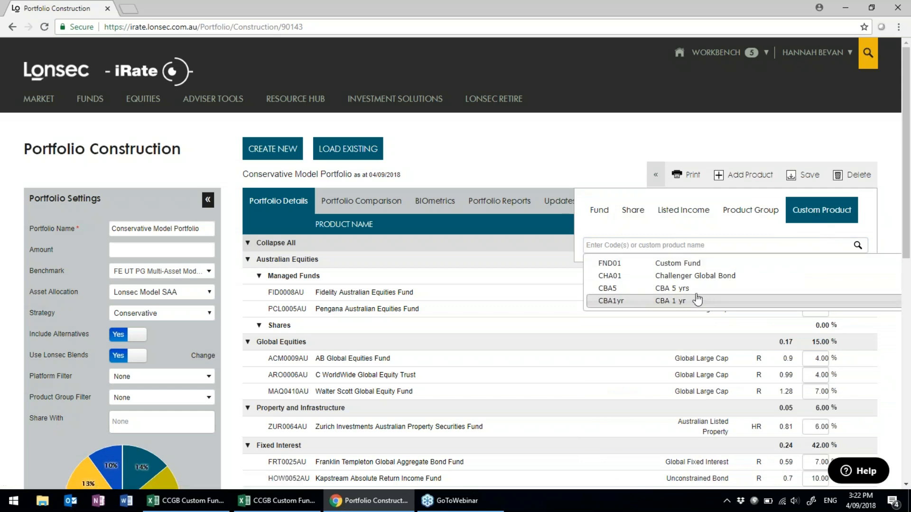
mouse_move(693, 294)
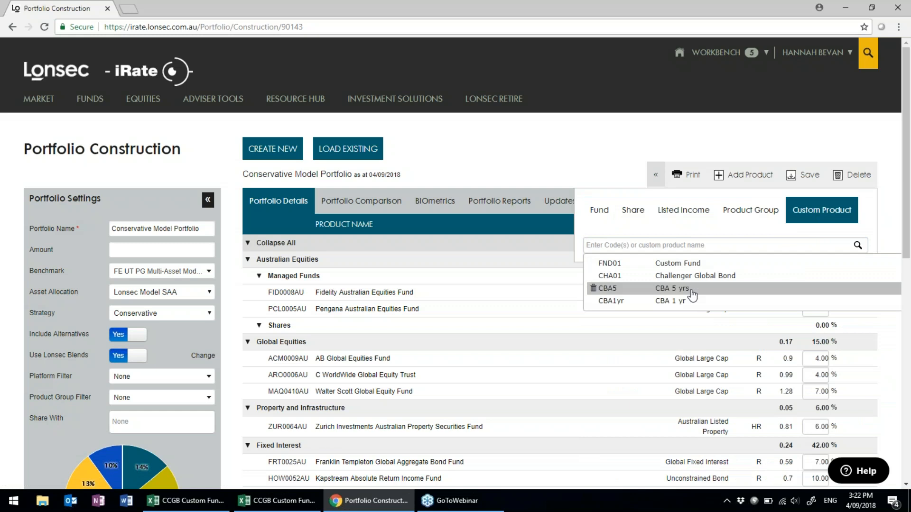
scroll(479, 261, "down", 1)
scroll(480, 262, "down", 4)
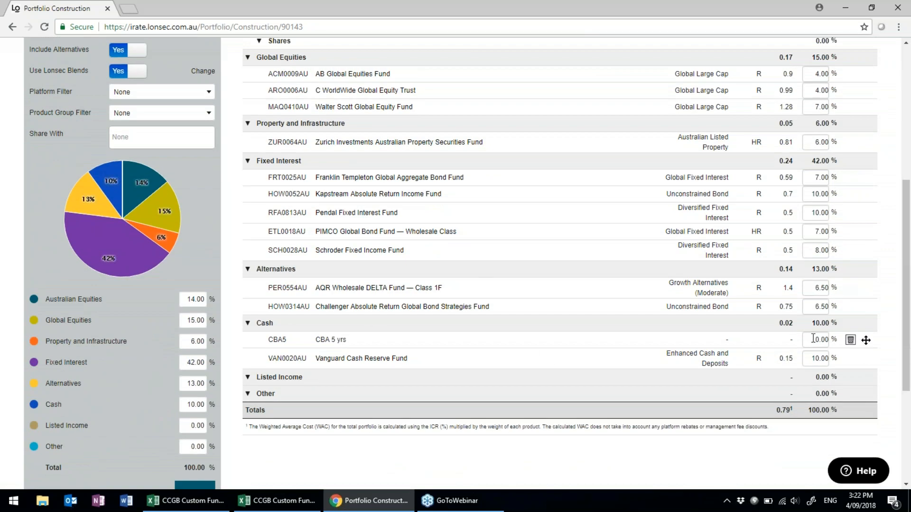
double_click(814, 338)
type("11")
left_click(808, 359)
type("2")
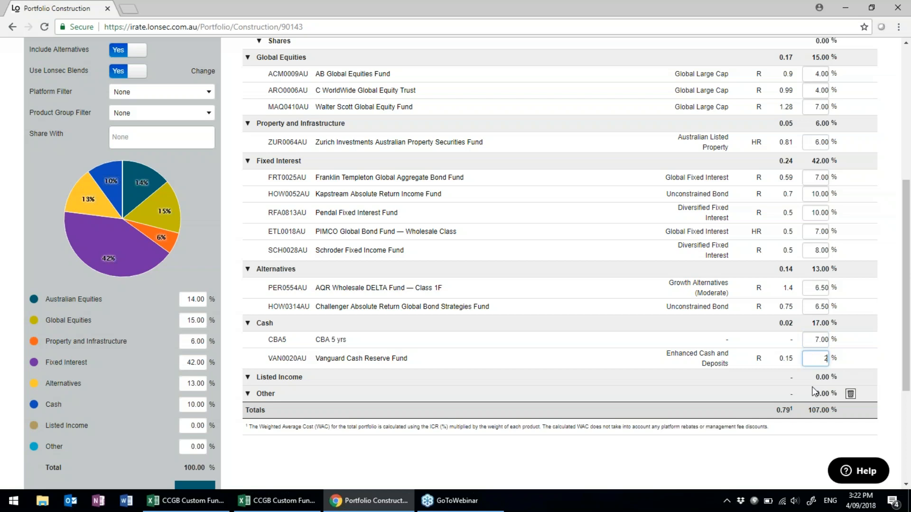
left_click(879, 367)
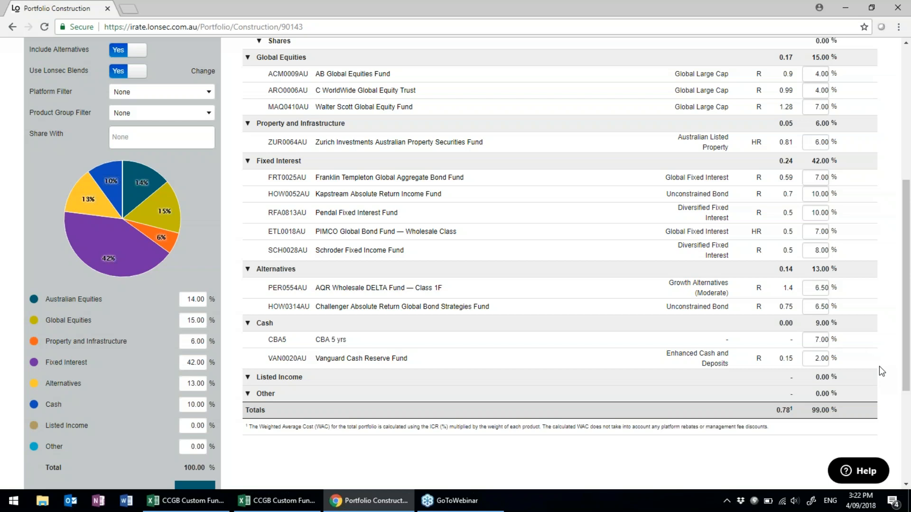
Add Generic Cash to the Cash section with a 1.00% weight.
scroll(865, 292, "up", 6)
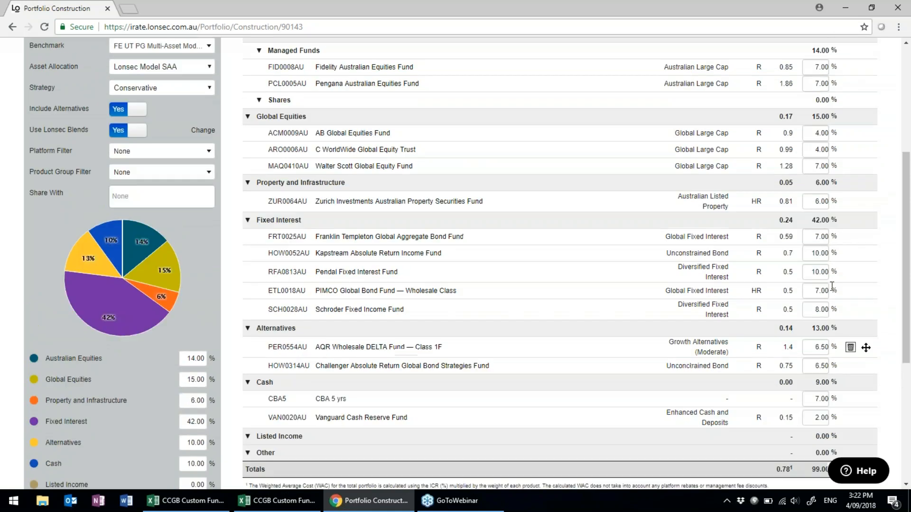
left_click(748, 183)
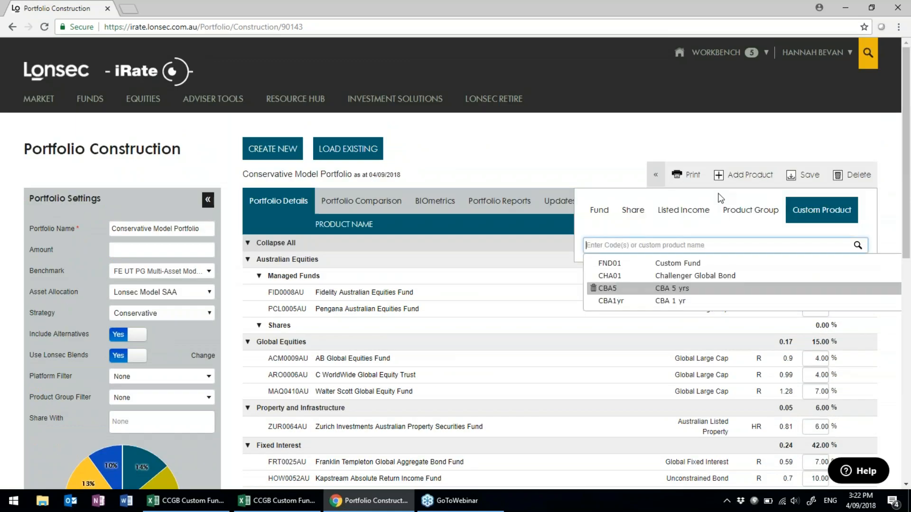
left_click(600, 211)
left_click(604, 240)
type("generic cash")
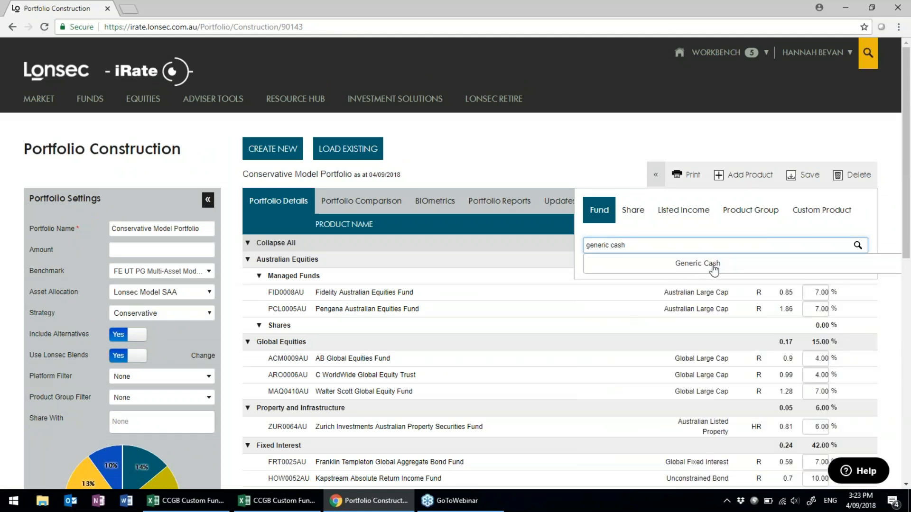
scroll(713, 269, "down", 7)
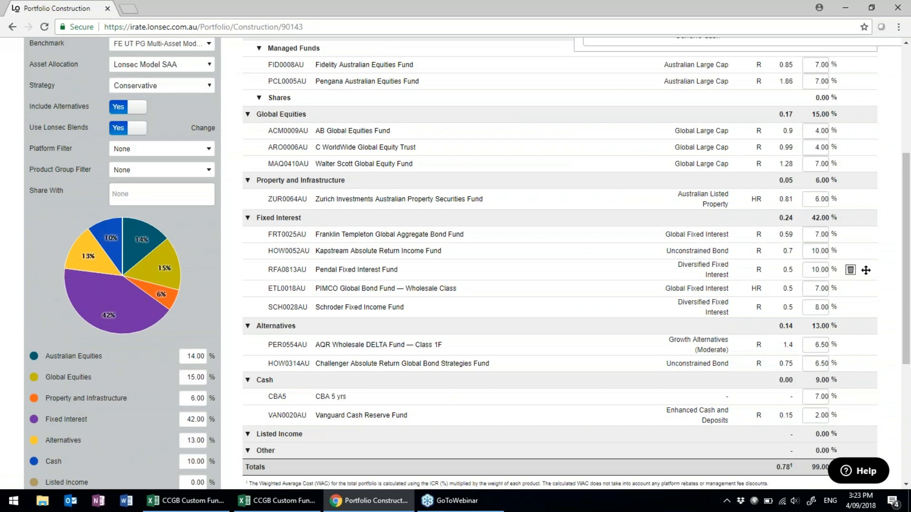
scroll(701, 327, "up", 7)
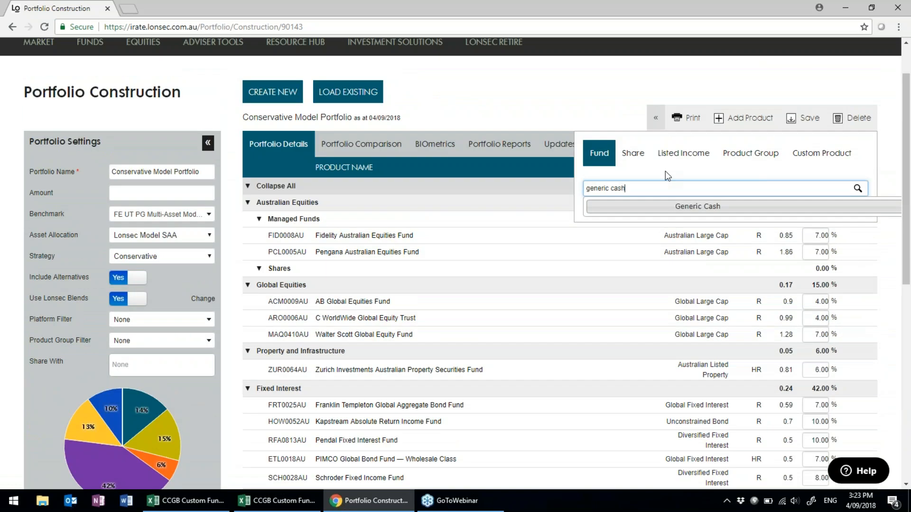
left_click(634, 191)
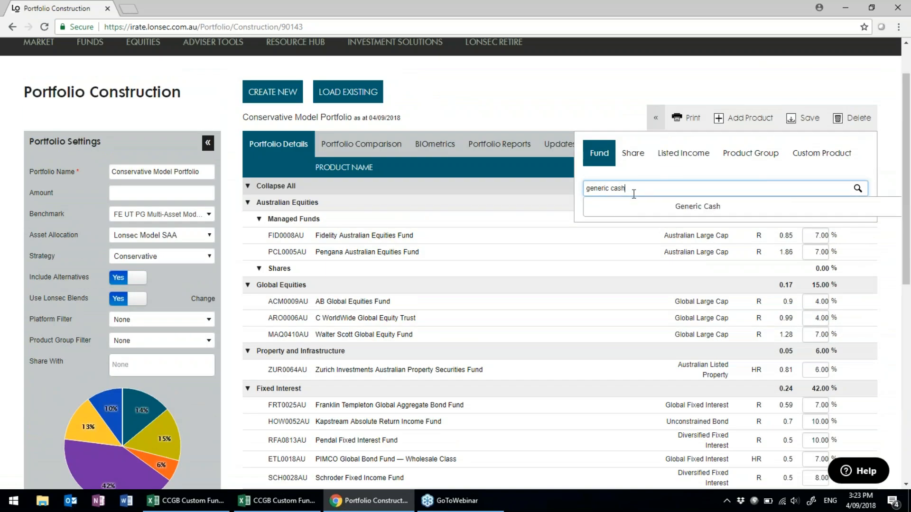
left_click(675, 213)
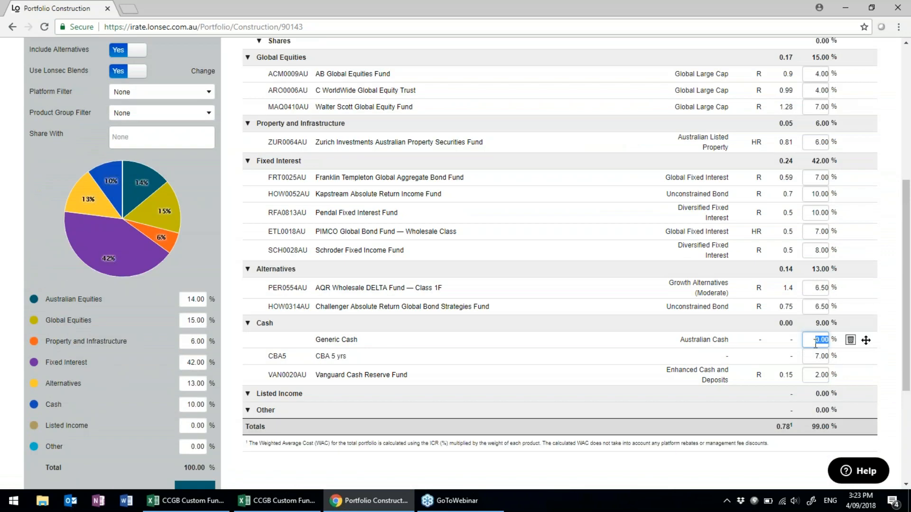
type("1")
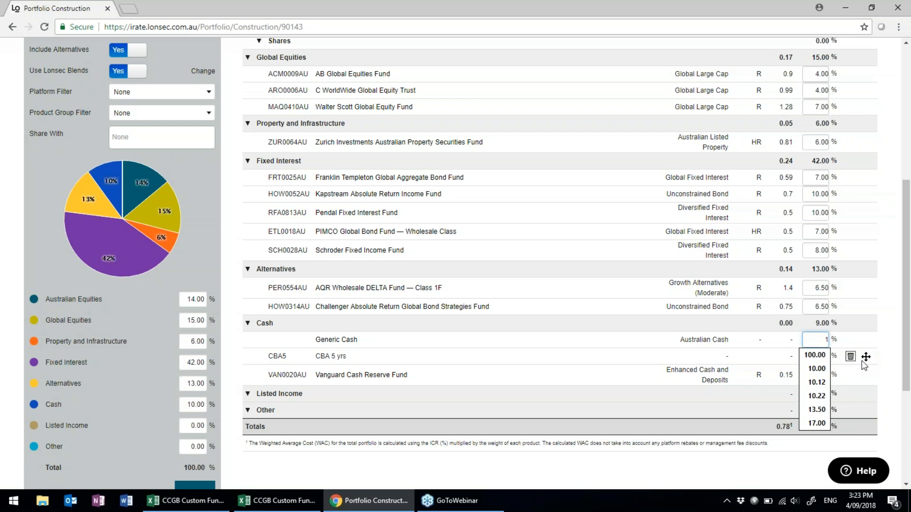
left_click(888, 388)
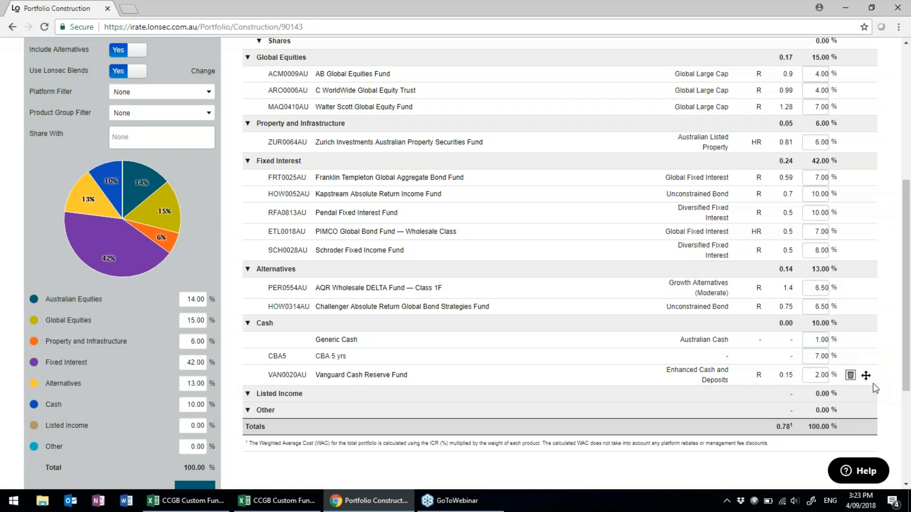
Save the Conservative Model Portfolio.
scroll(873, 383, "up", 1)
scroll(873, 383, "up", 1)
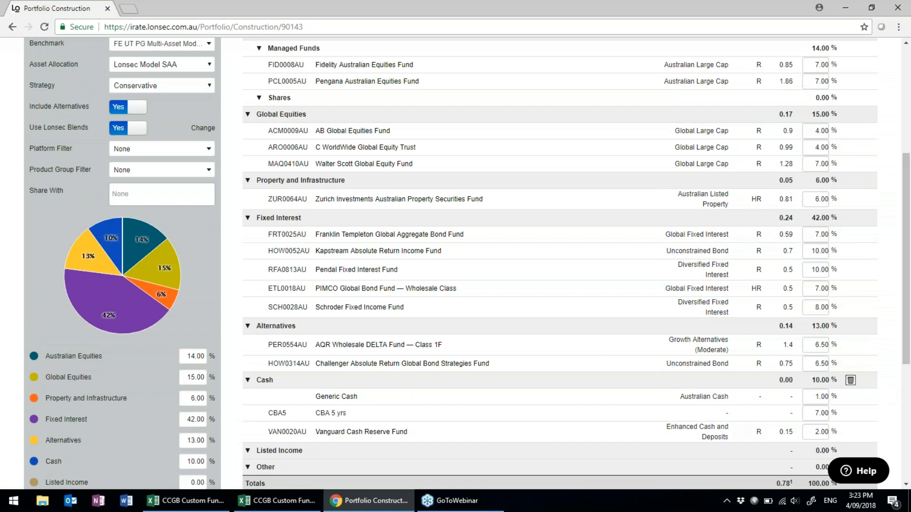
scroll(873, 383, "up", 3)
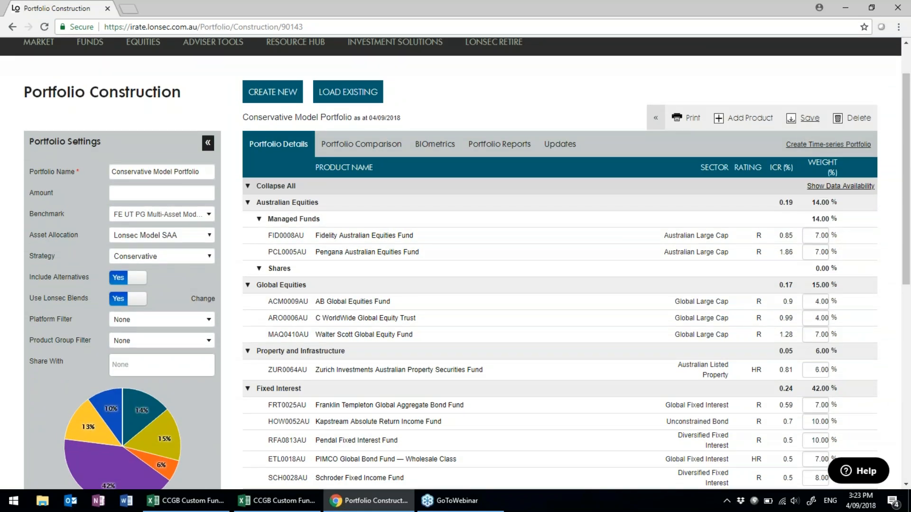
left_click(809, 118)
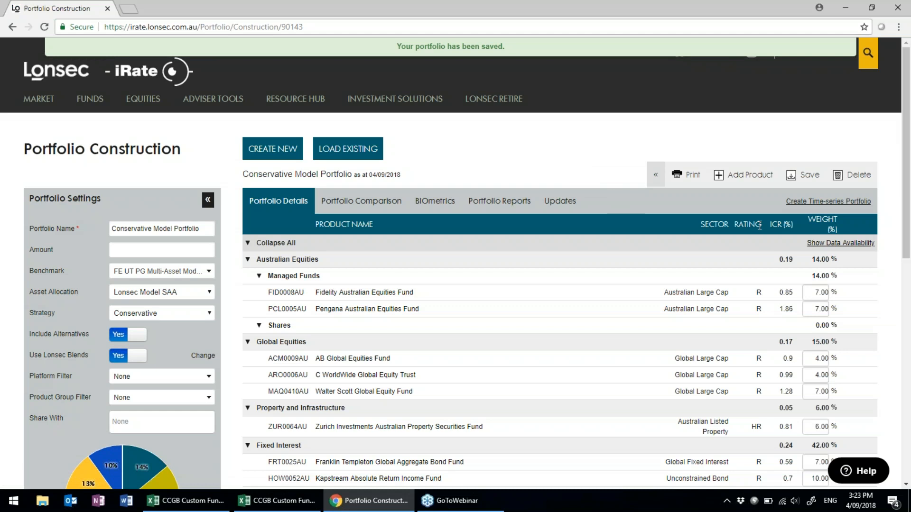
Turn on the data period and growth history columns for every fund.
left_click(866, 246)
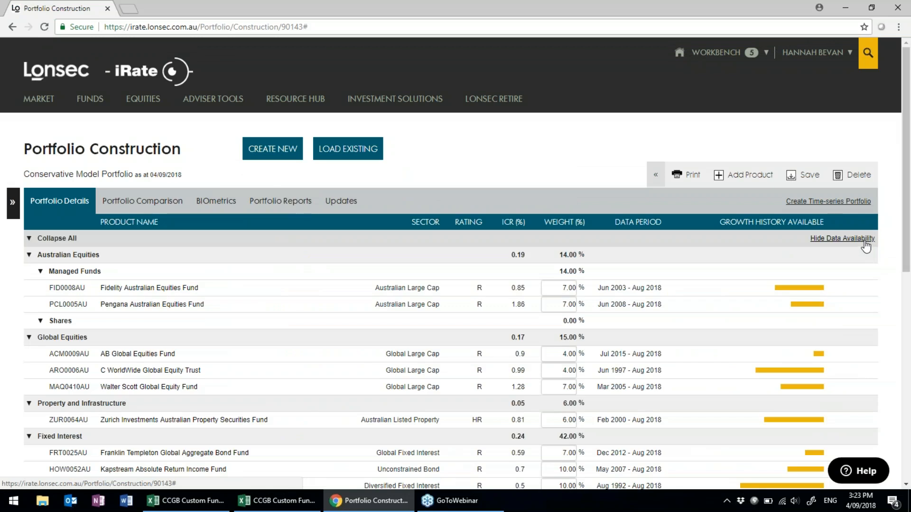
left_click(864, 240)
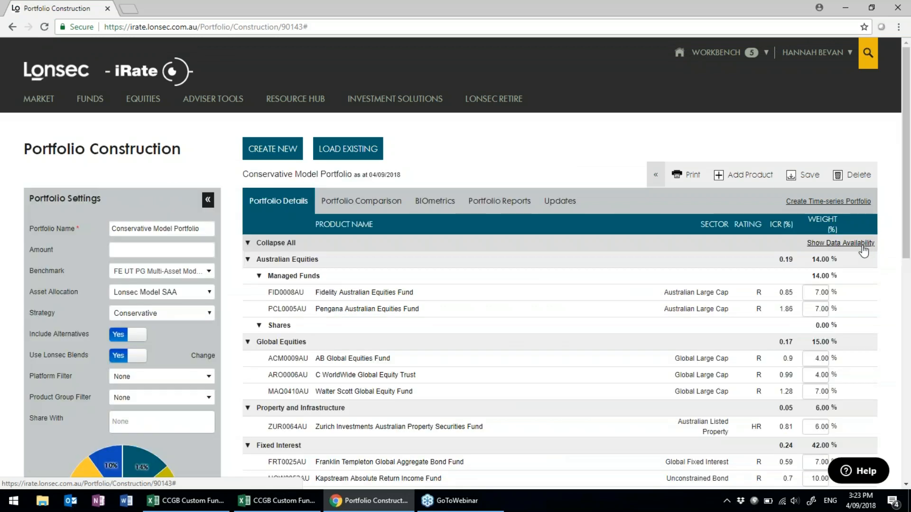
left_click(848, 244)
scroll(872, 272, "down", 3)
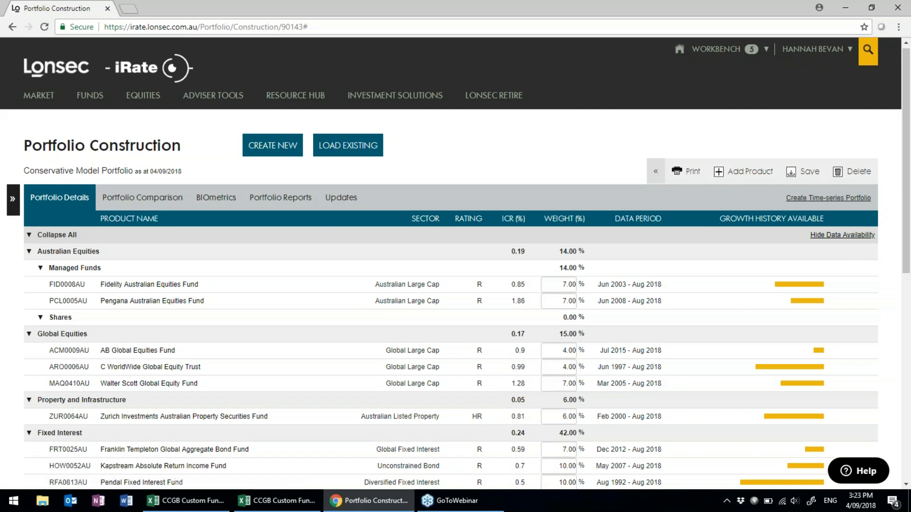
scroll(872, 273, "down", 1)
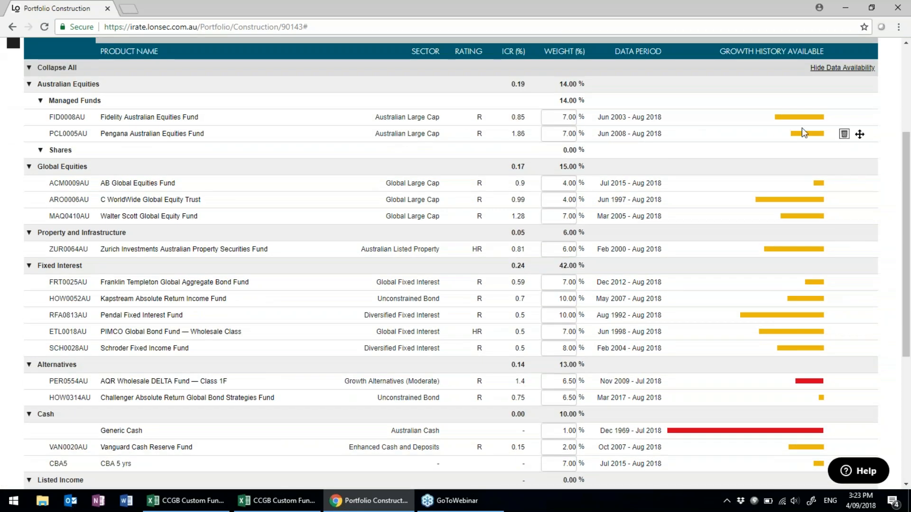
Check the growth history date ranges for each fund across the whole table.
mouse_move(785, 117)
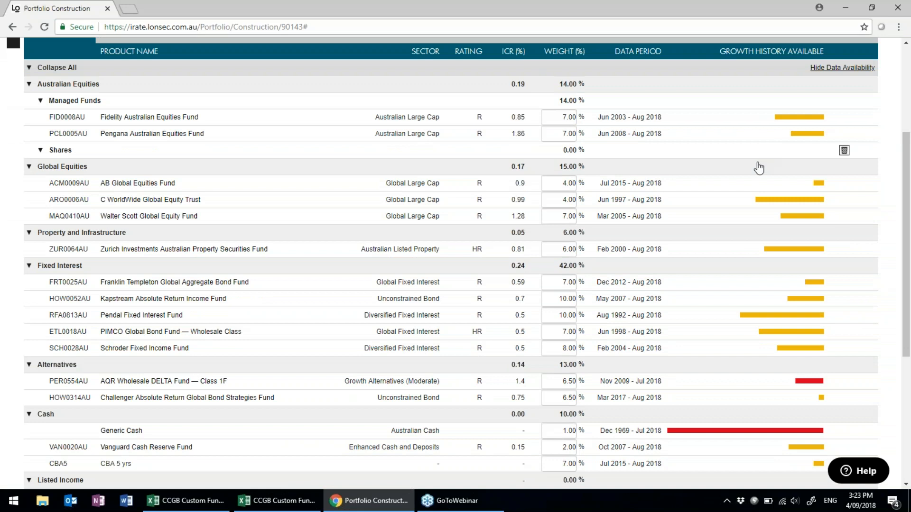
scroll(753, 177, "down", 1)
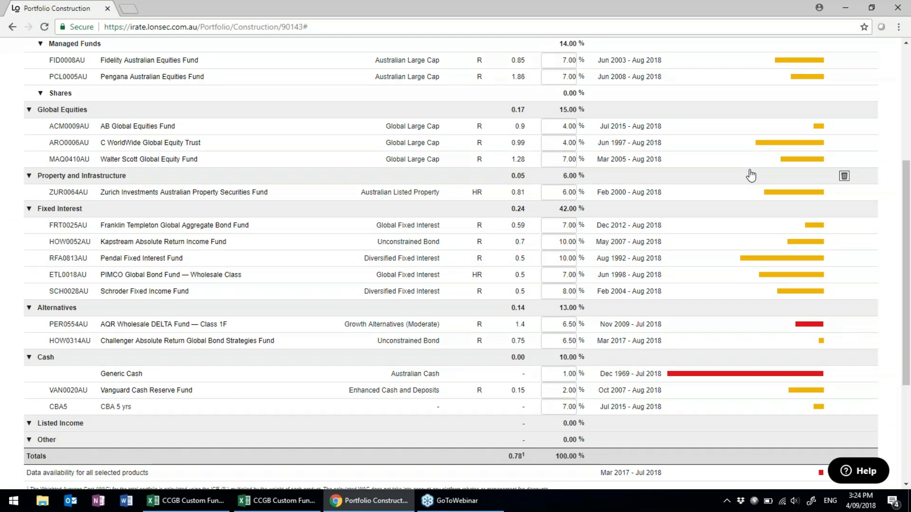
mouse_move(822, 129)
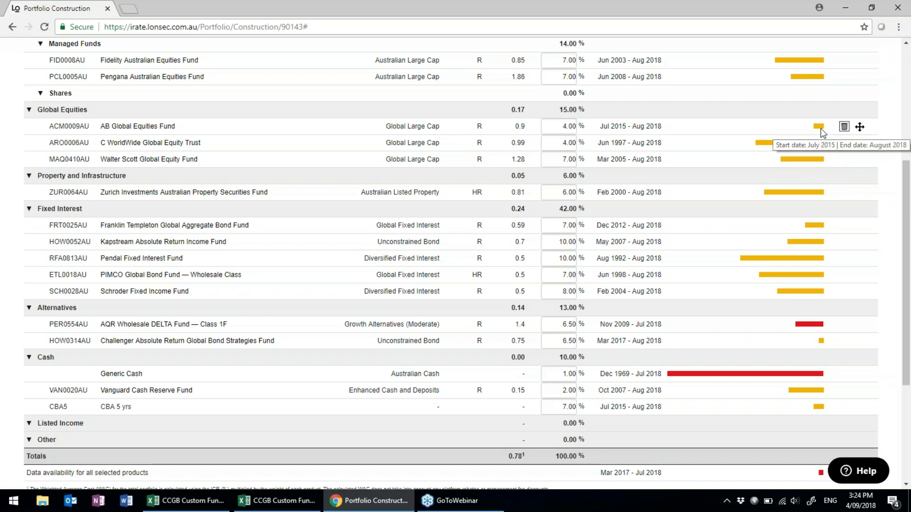
scroll(860, 292, "down", 1)
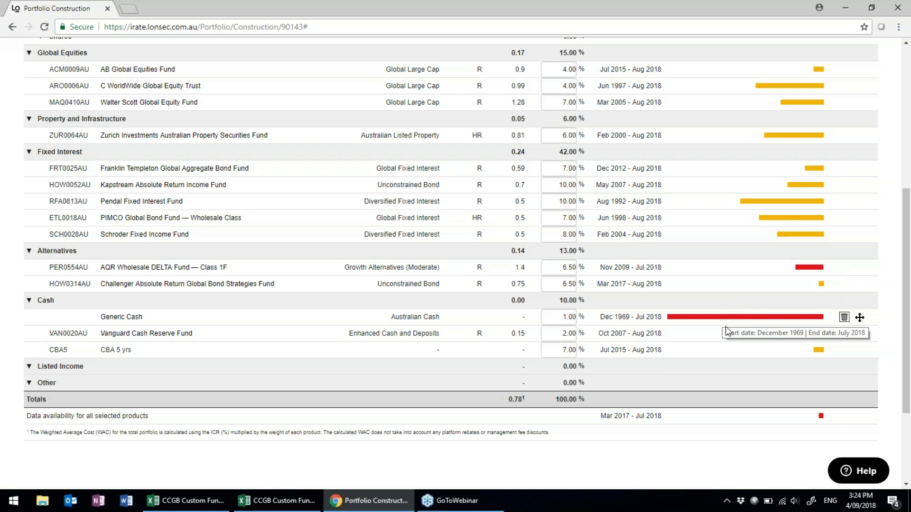
scroll(740, 379, "down", 1)
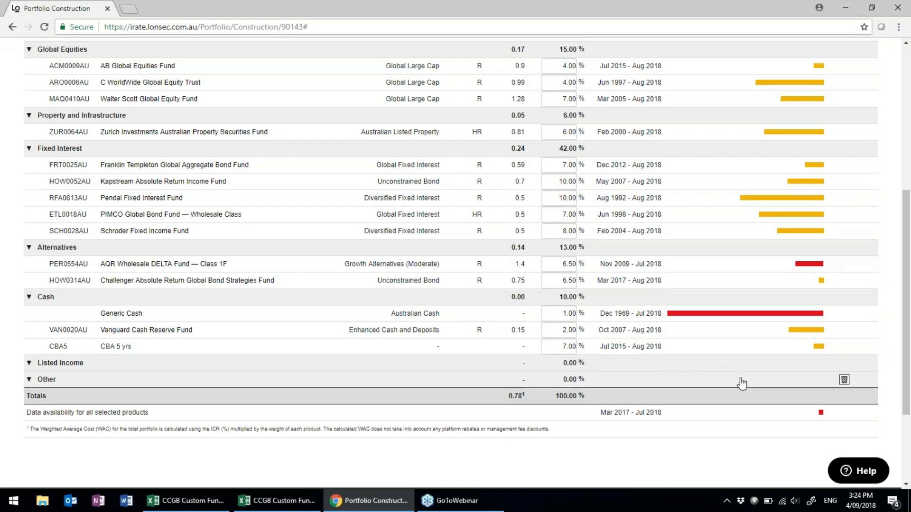
scroll(743, 383, "down", 2)
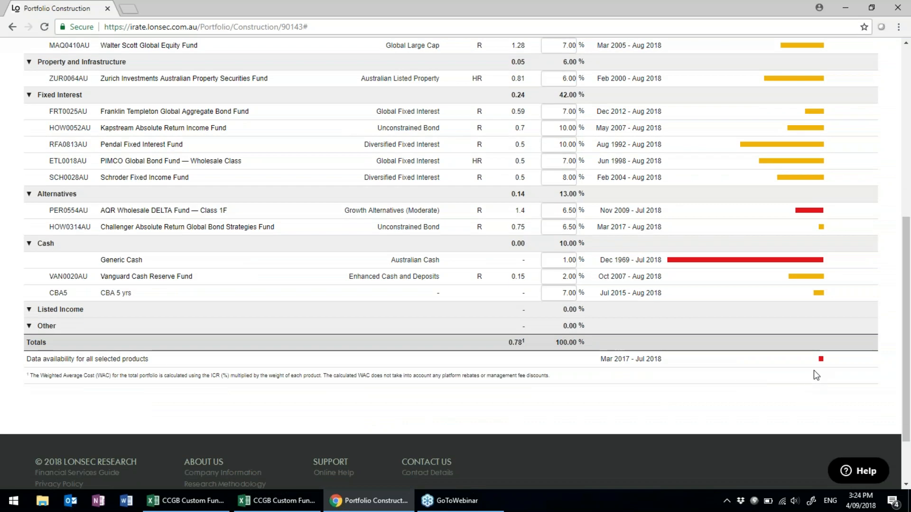
mouse_move(822, 362)
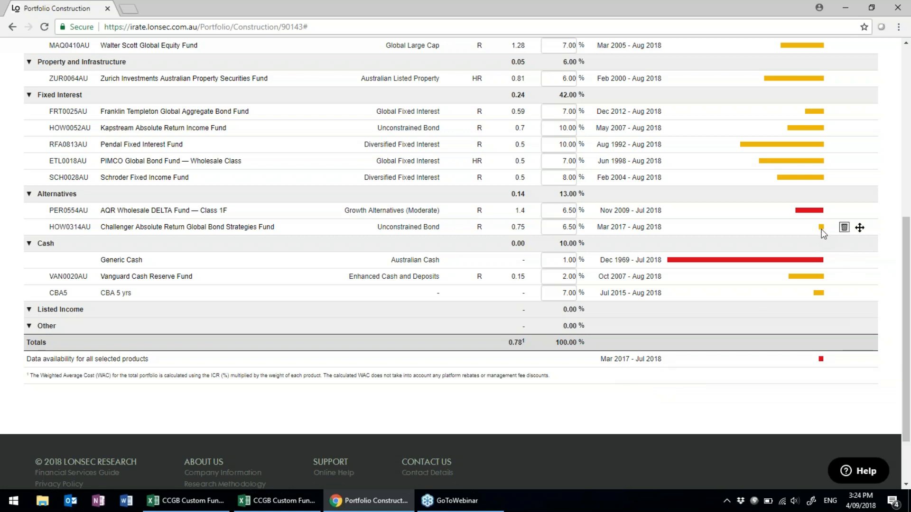
mouse_move(829, 232)
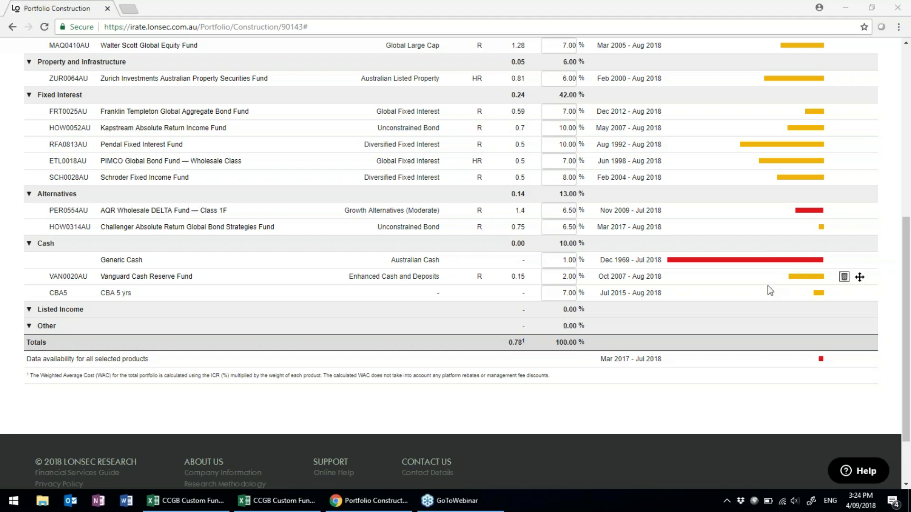
scroll(879, 282, "up", 1)
scroll(879, 288, "up", 1)
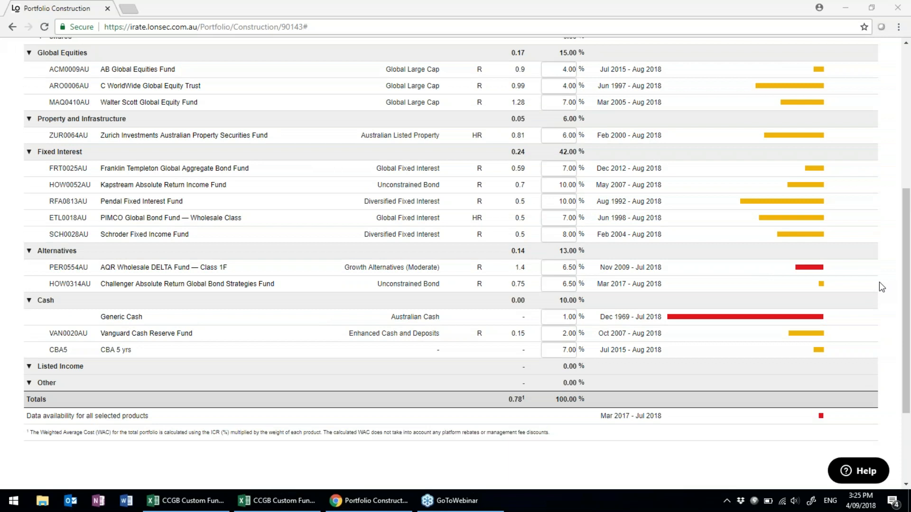
scroll(879, 282, "up", 1)
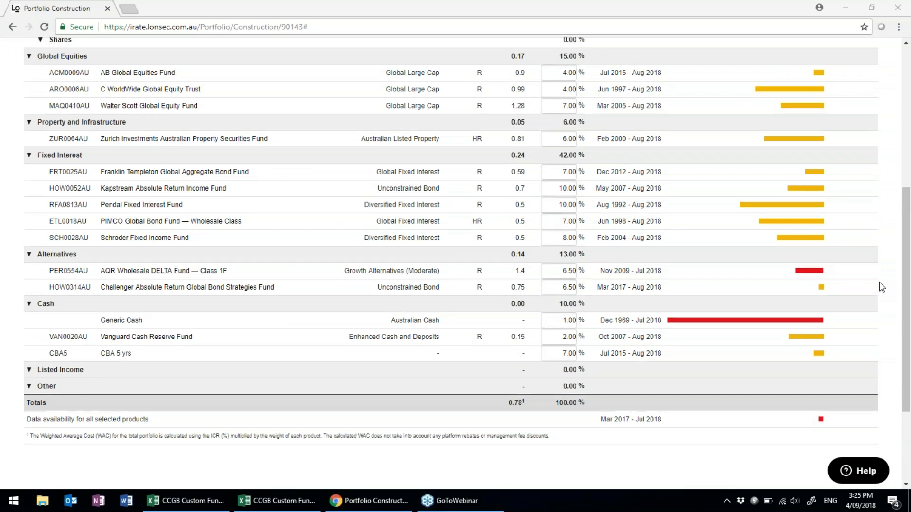
scroll(879, 286, "up", 1)
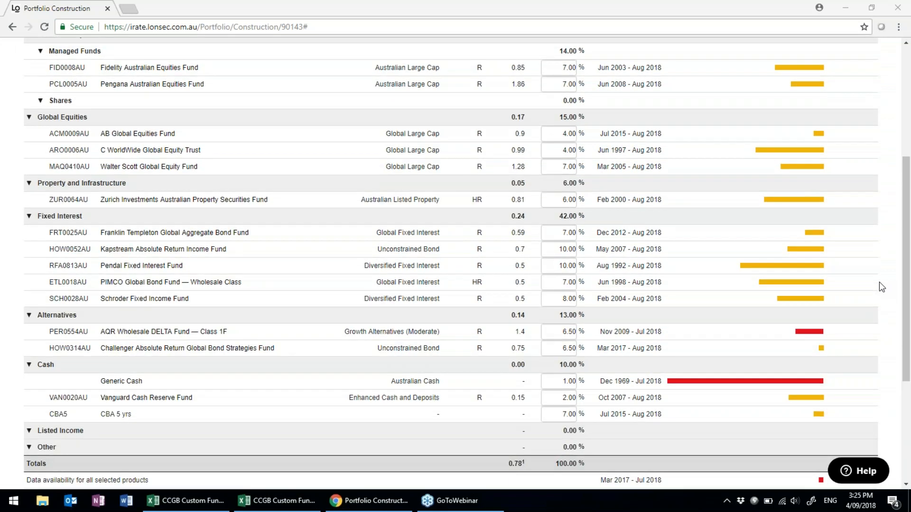
scroll(879, 282, "up", 3)
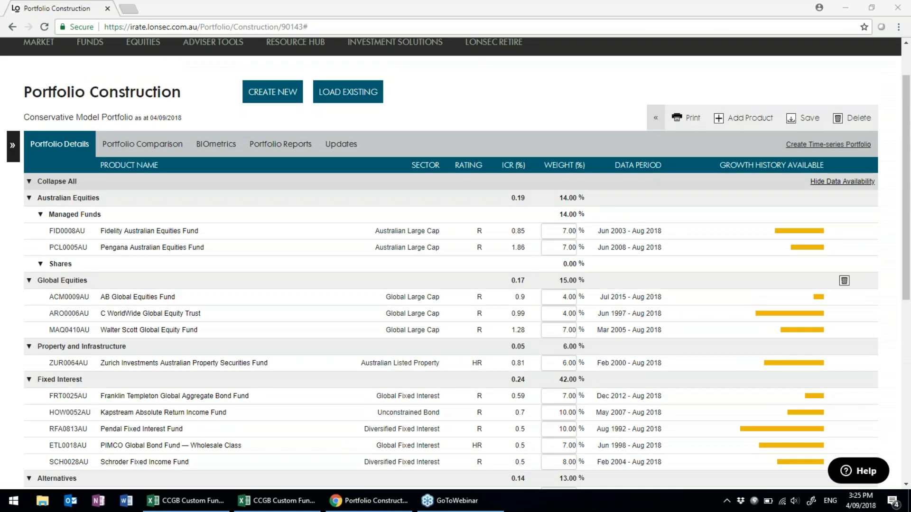
left_click(818, 146)
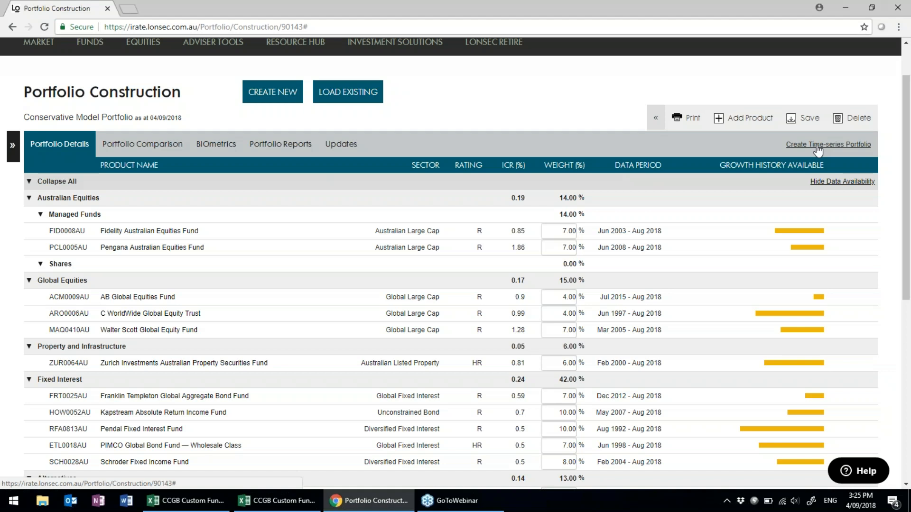
Convert the portfolio to a time-series portfolio with a March 2017 holding period.
left_click(818, 147)
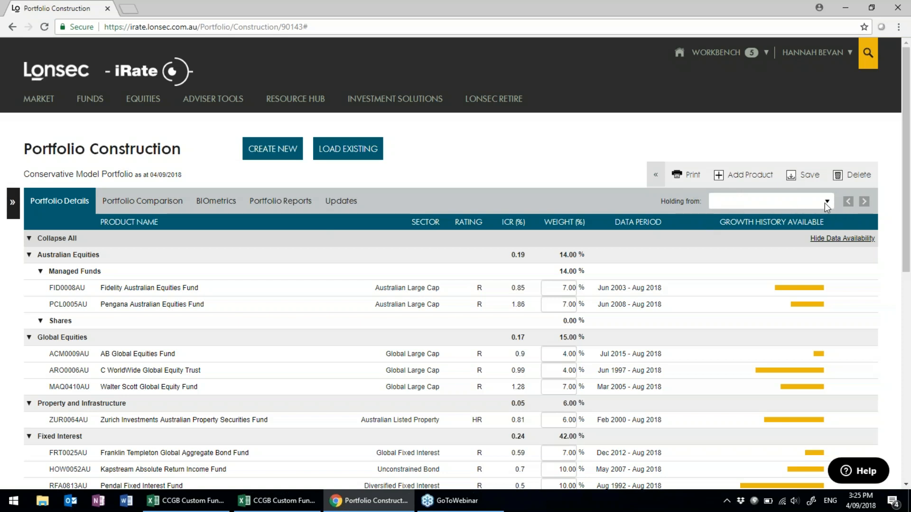
scroll(875, 310, "down", 2)
scroll(876, 313, "down", 2)
scroll(823, 258, "up", 4)
left_click(828, 202)
left_click(826, 217)
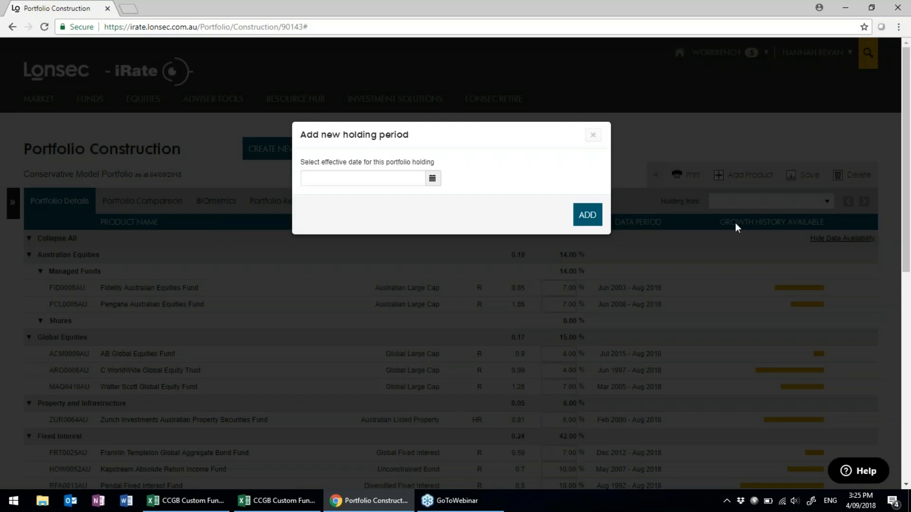
left_click(432, 180)
left_click(313, 198)
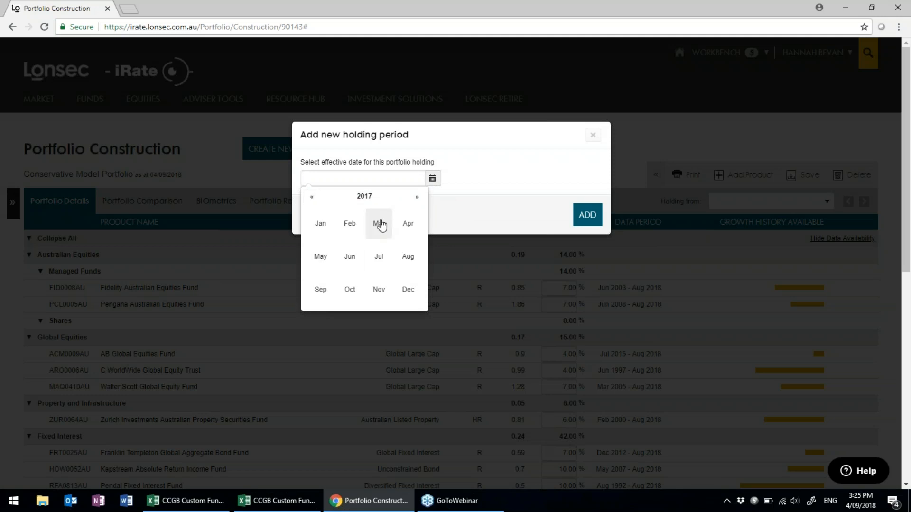
left_click(379, 224)
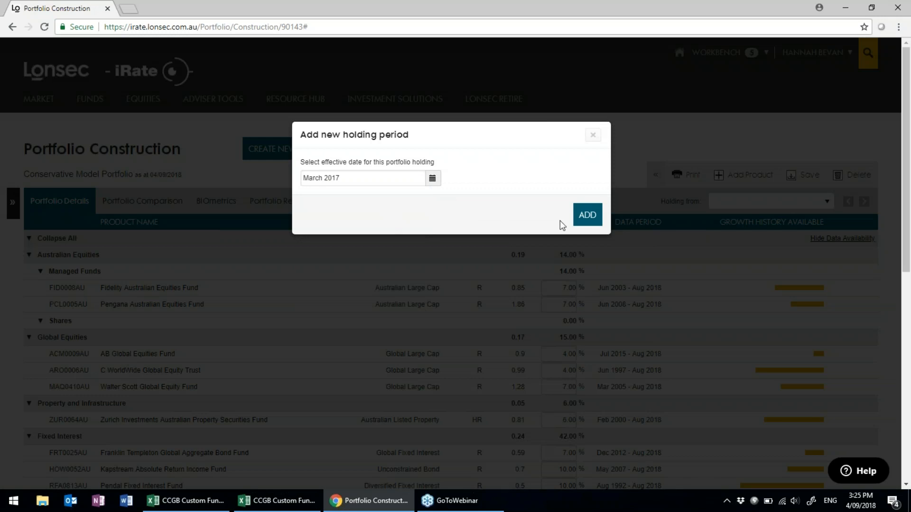
left_click(588, 217)
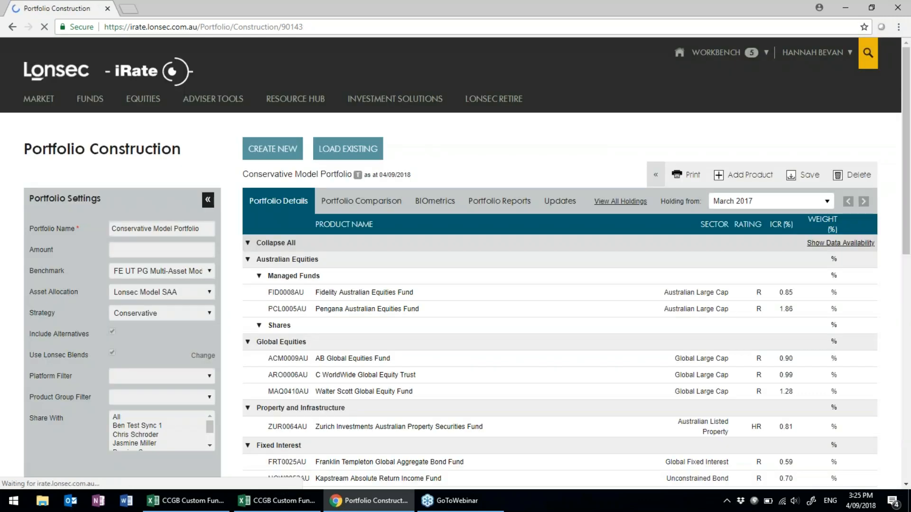
Save the portfolio and reopen the Holding from list for another period.
scroll(839, 388, "down", 3)
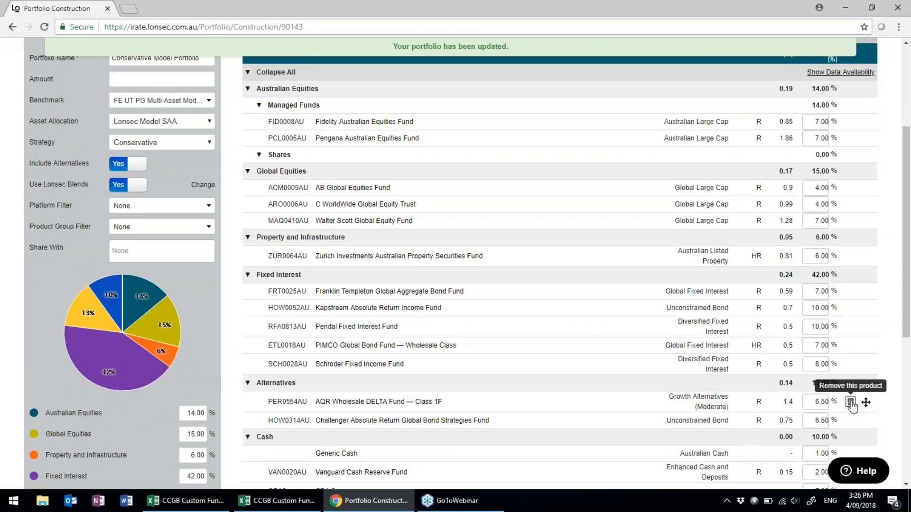
scroll(851, 405, "up", 4)
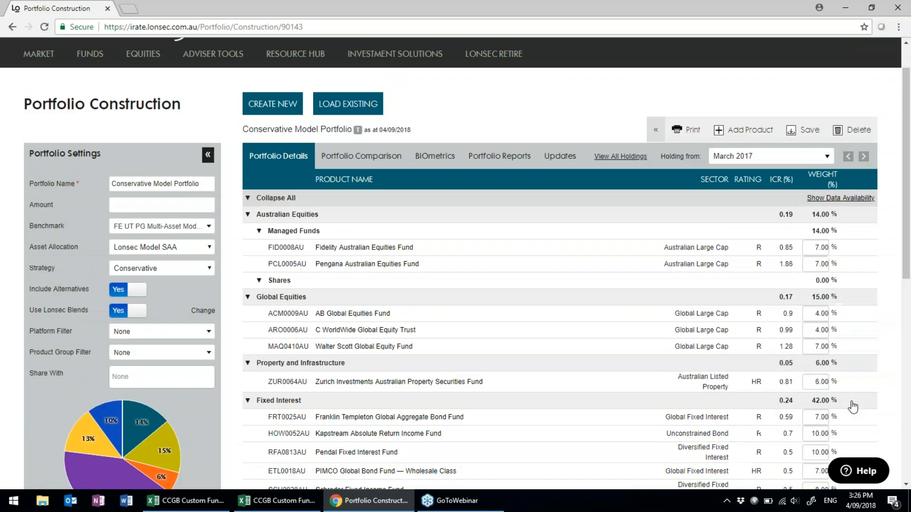
left_click(812, 178)
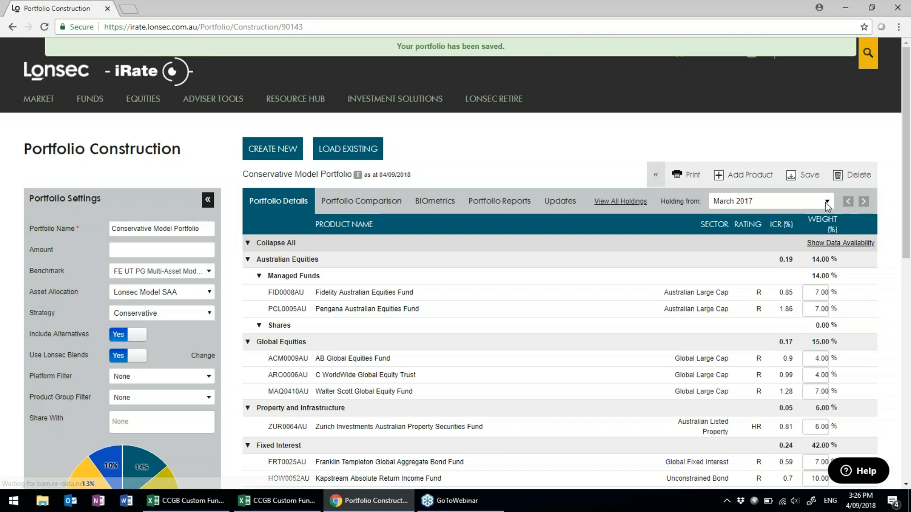
left_click(827, 202)
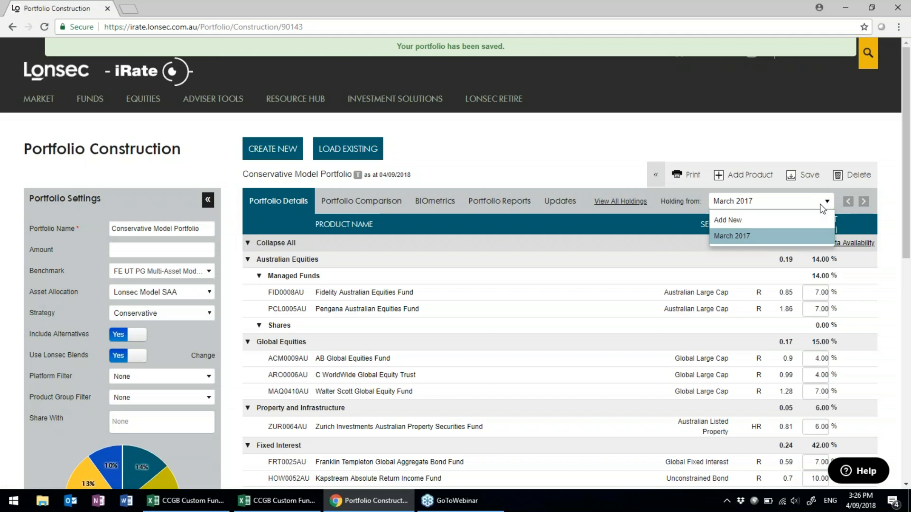
Add a holding period effective January 2014 and bring up the Add Product options.
left_click(728, 221)
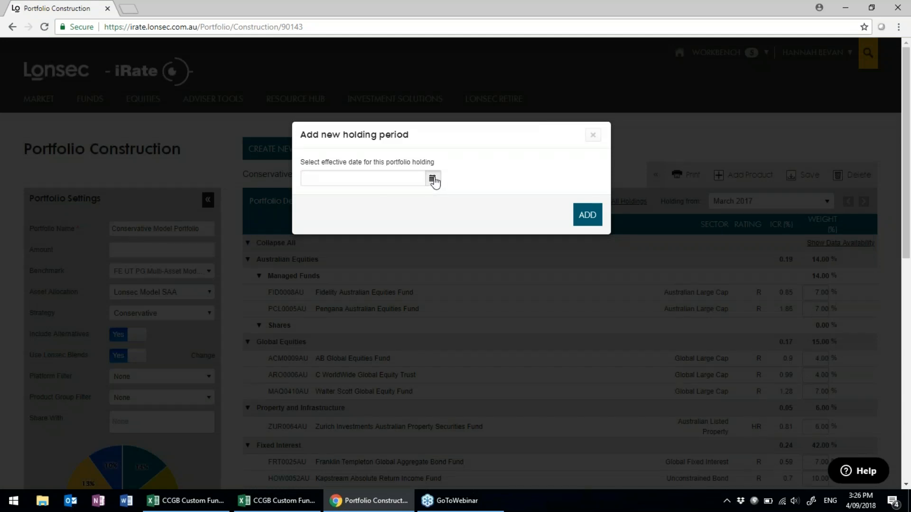
left_click(433, 179)
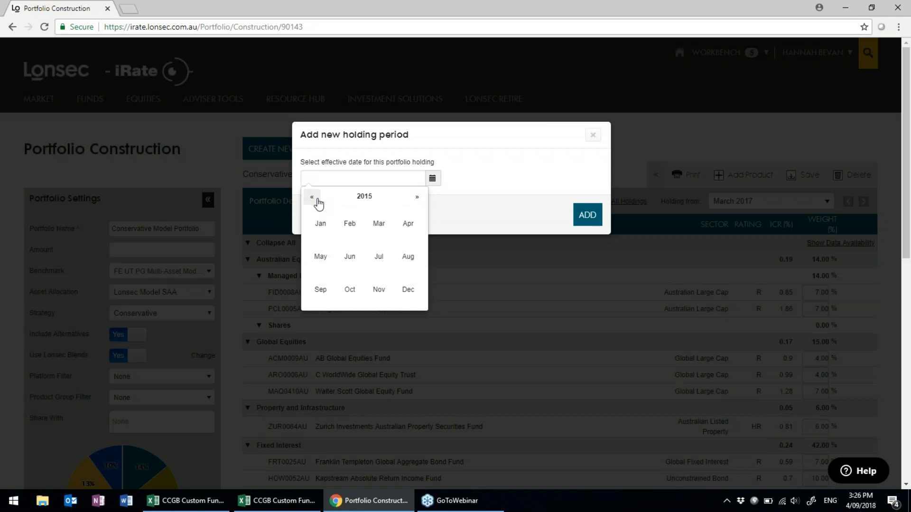
left_click(314, 199)
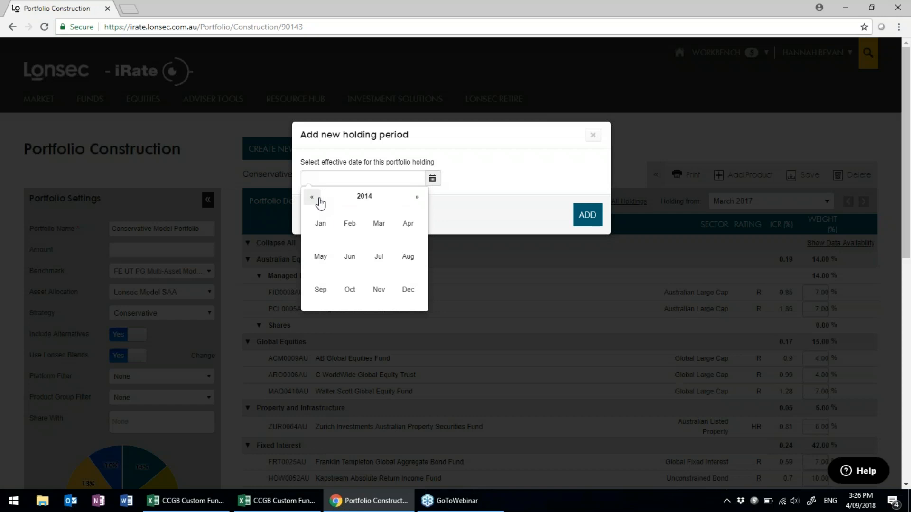
left_click(369, 205)
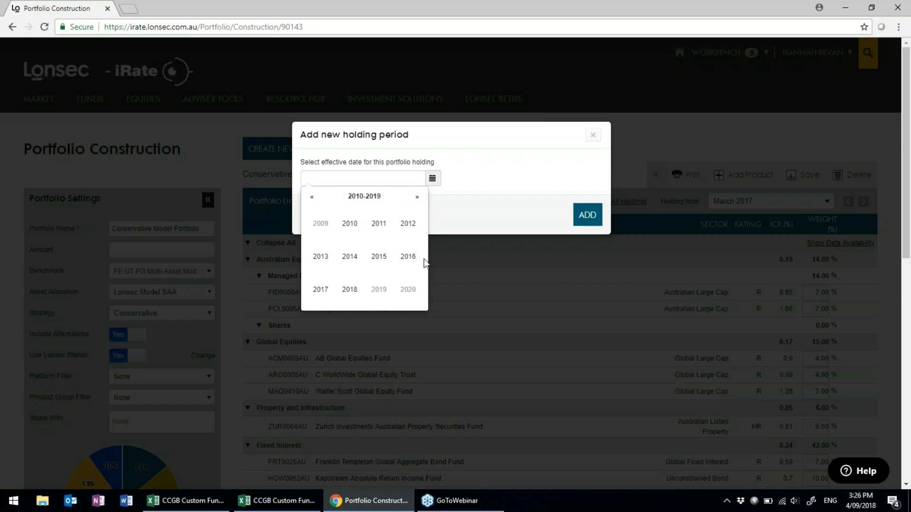
left_click(350, 257)
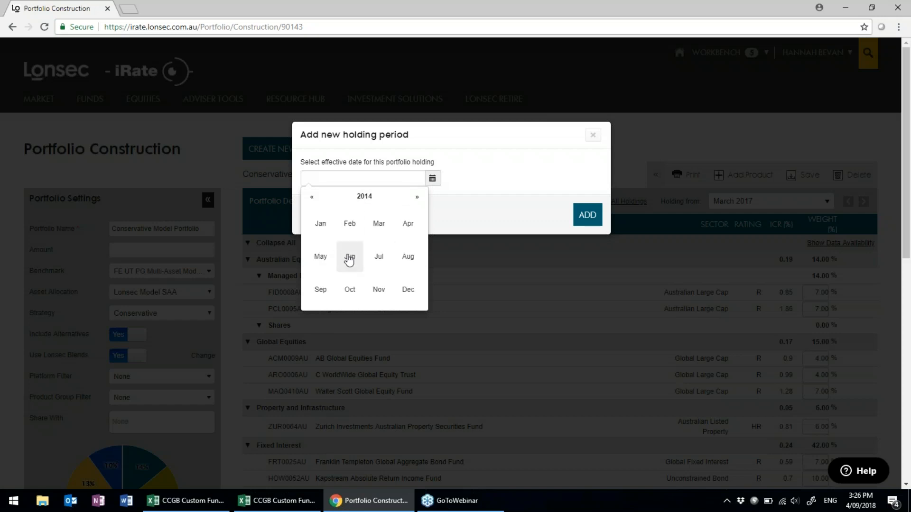
left_click(312, 225)
left_click(580, 219)
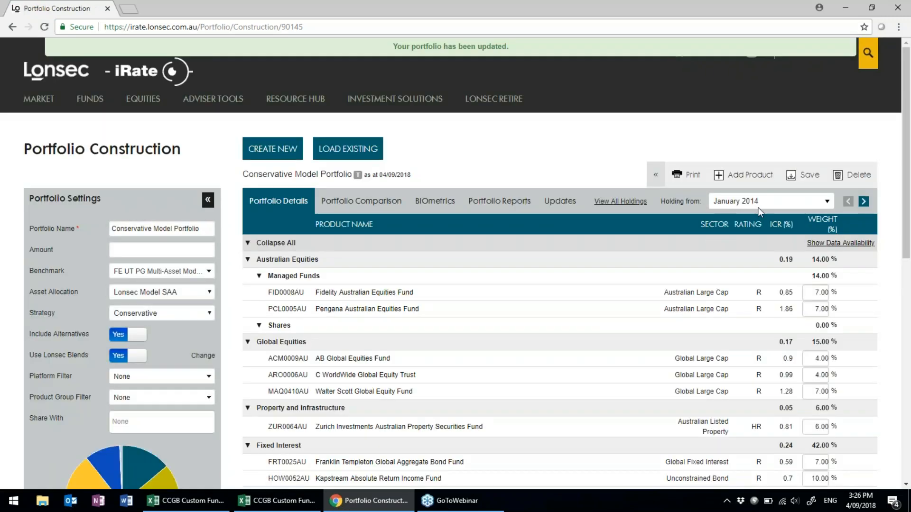
left_click(742, 176)
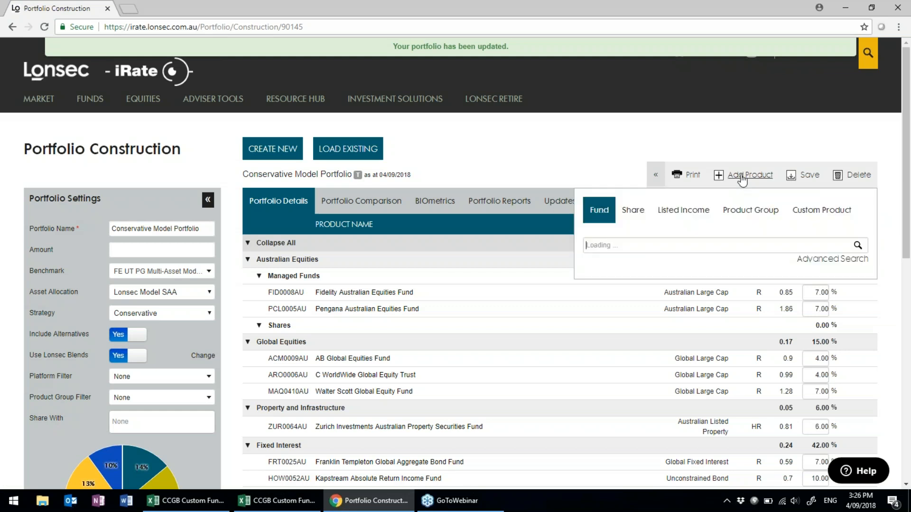
Add custom products CHA01 Challenger Global Bond and CBA5 CBA 5 yrs to the January 2014 holdings.
left_click(828, 210)
left_click(686, 278)
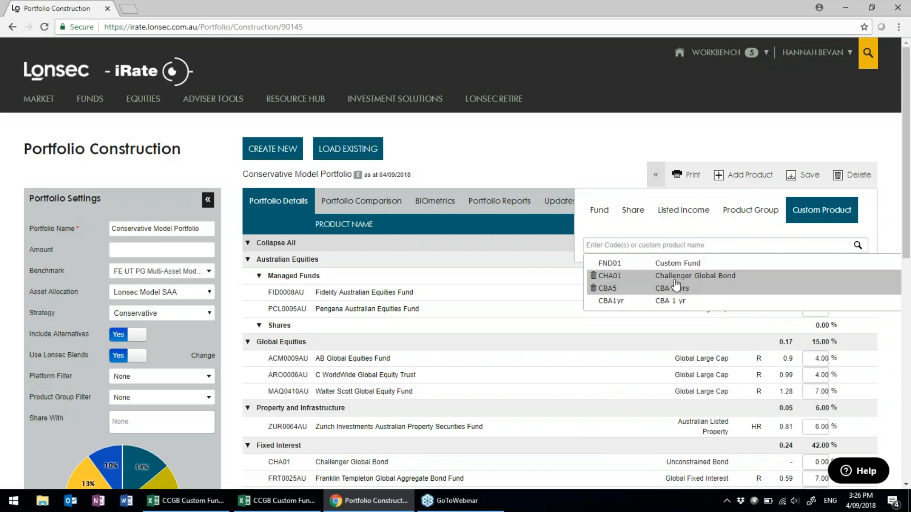
left_click(782, 288)
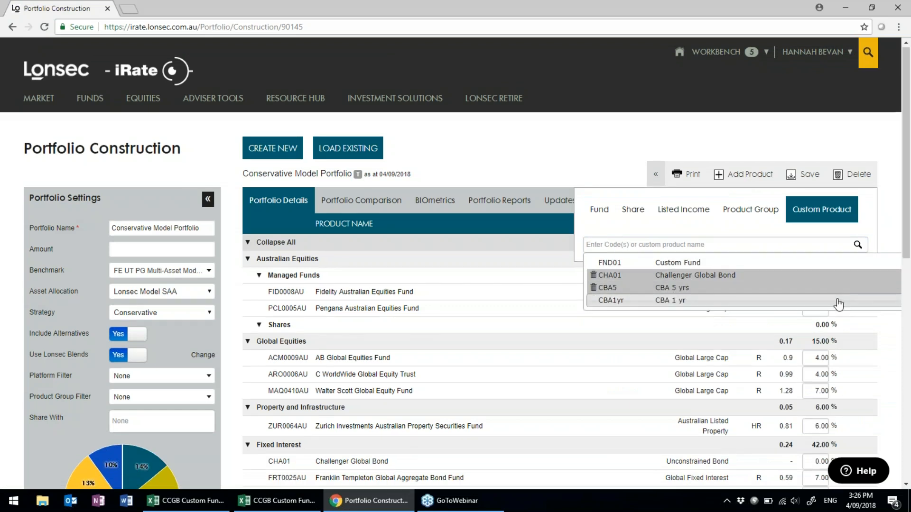
scroll(835, 301, "down", 7)
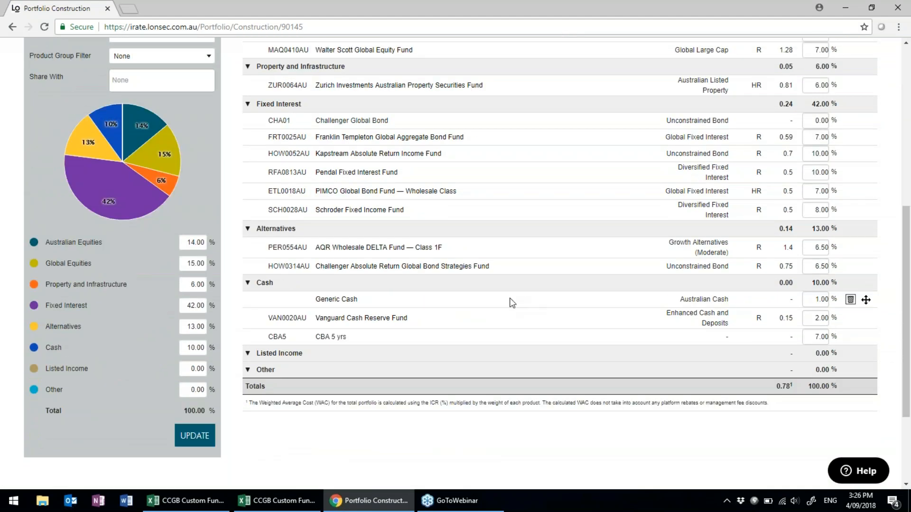
scroll(643, 309, "up", 2)
scroll(643, 309, "up", 5)
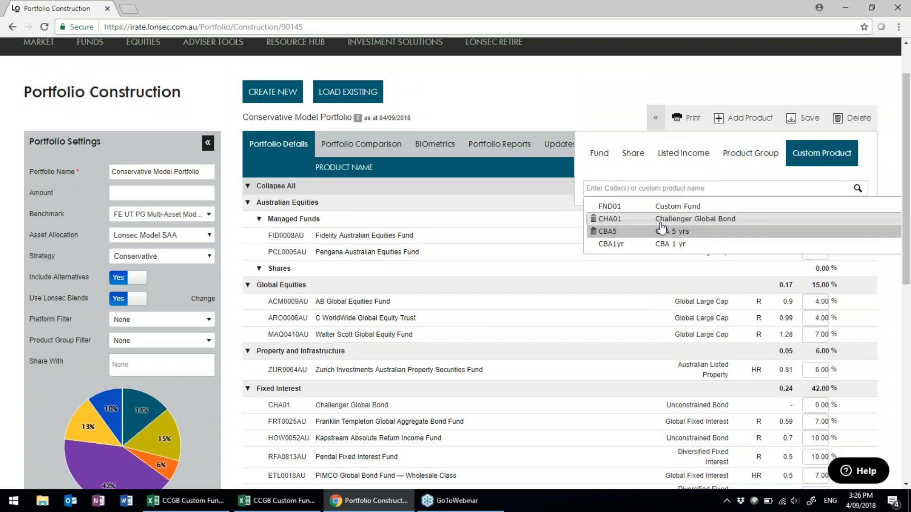
scroll(531, 285, "down", 5)
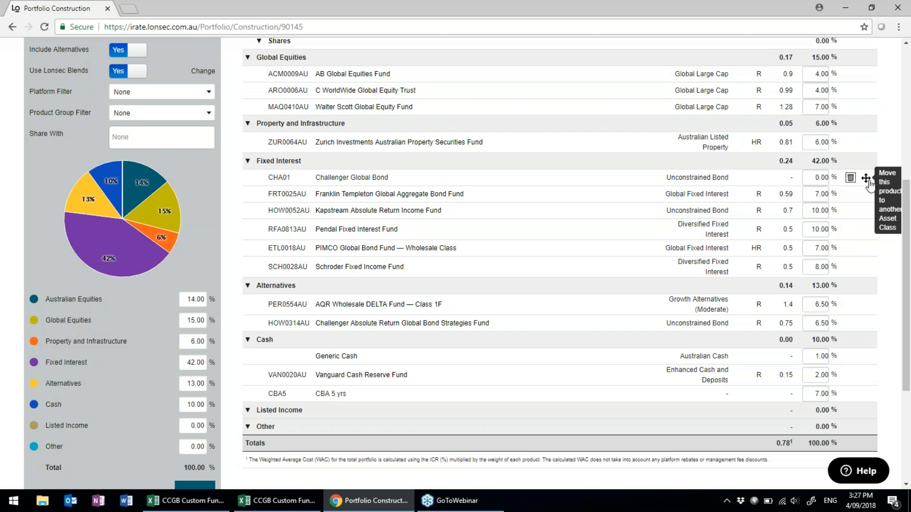
Move Challenger Global Bond from Fixed Interest into Alternatives and accept the asset class update.
left_click_drag(866, 179, 870, 306)
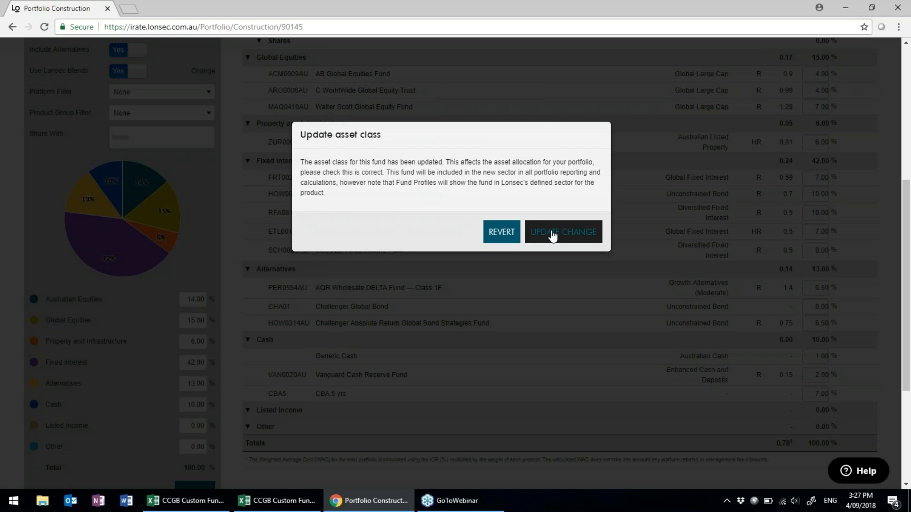
left_click(553, 236)
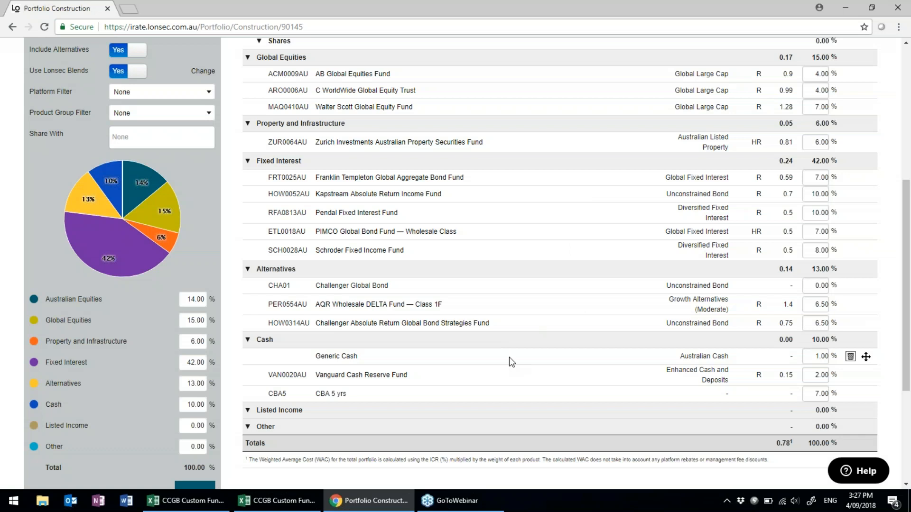
Weight Challenger Global Bond at 6.50% and delete the HOW0314AU Challenger Absolute Return fund.
left_click(816, 287)
type("6")
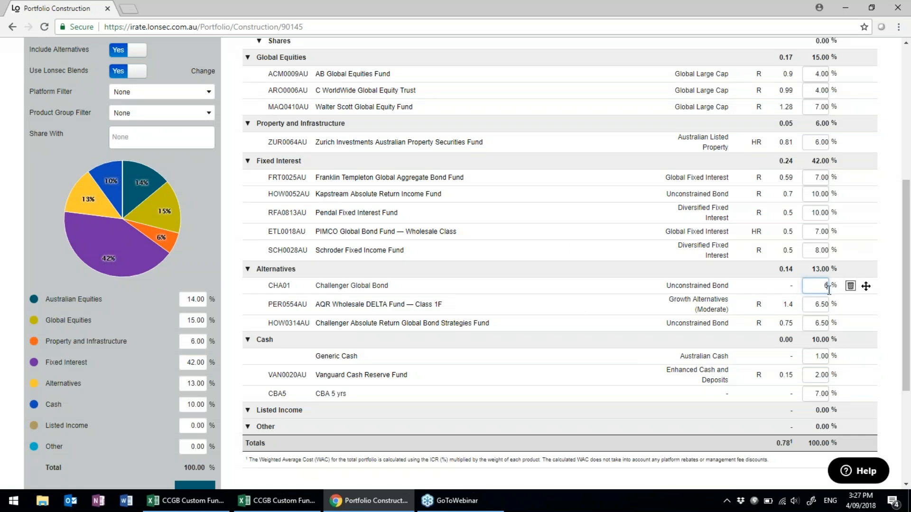
type(".50")
mouse_move(851, 329)
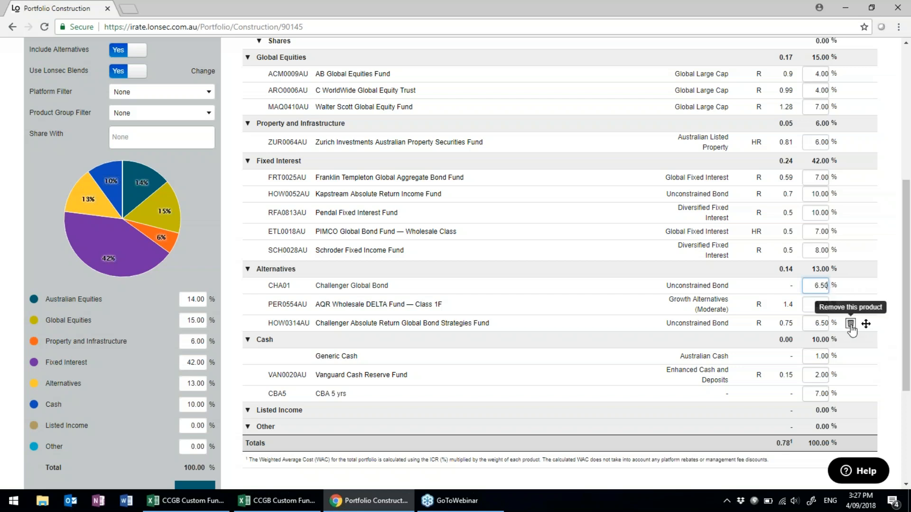
left_click(850, 326)
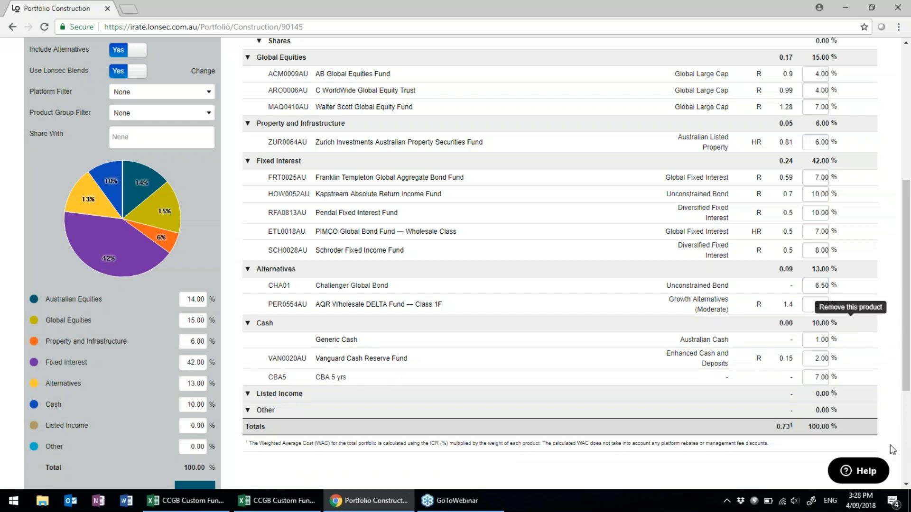
scroll(892, 449, "up", 1)
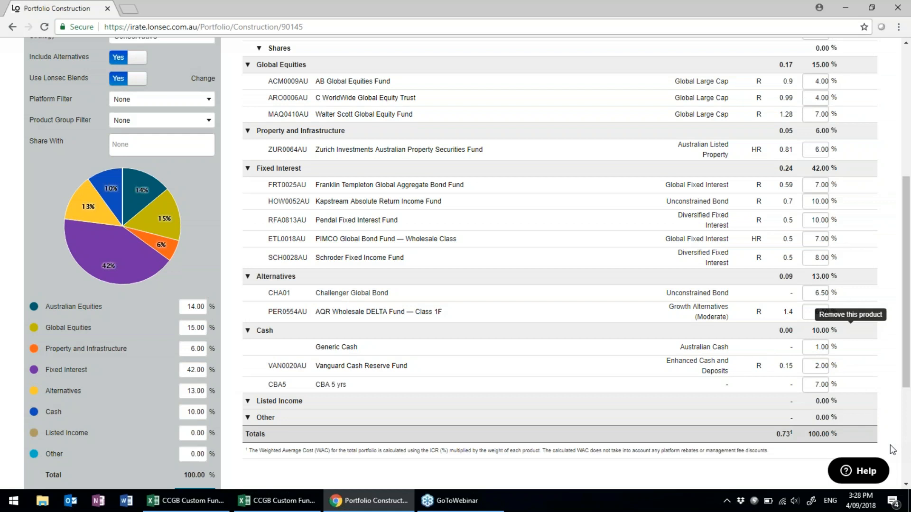
scroll(890, 445, "up", 2)
scroll(890, 445, "down", 2)
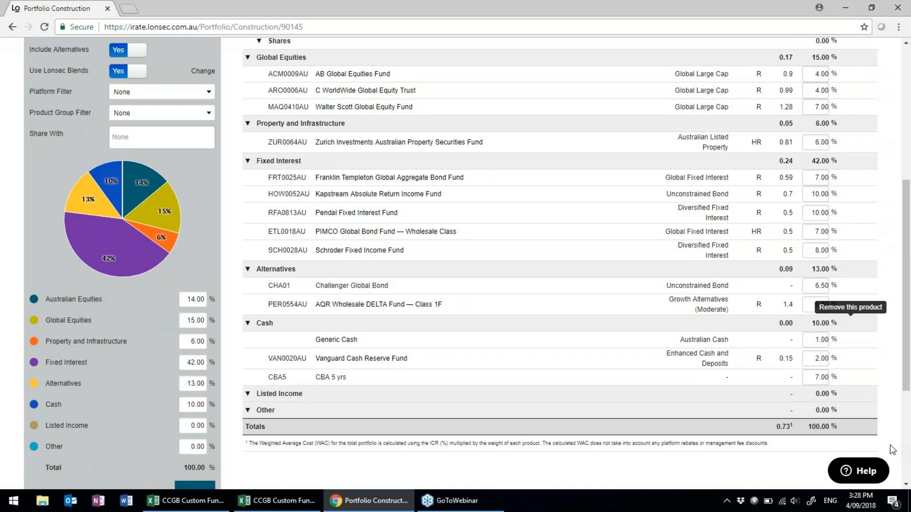
scroll(874, 450, "up", 5)
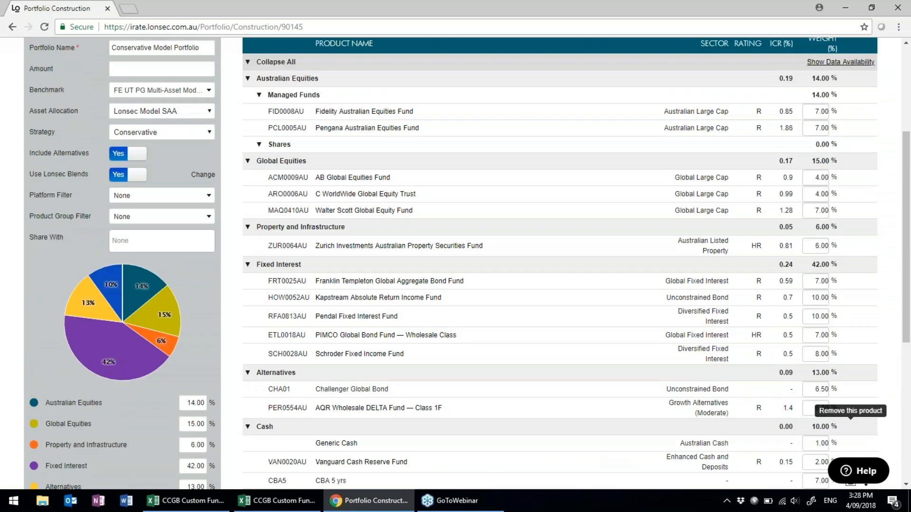
scroll(199, 379, "down", 4)
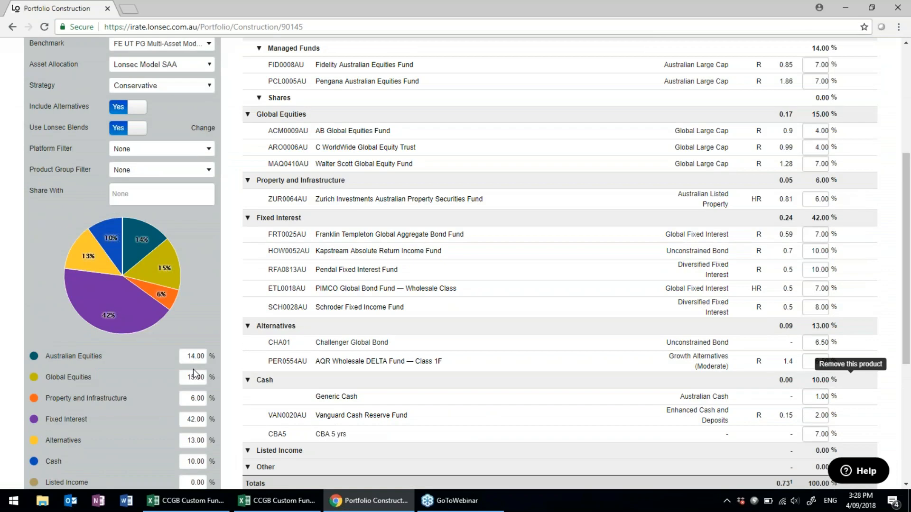
scroll(116, 383, "down", 2)
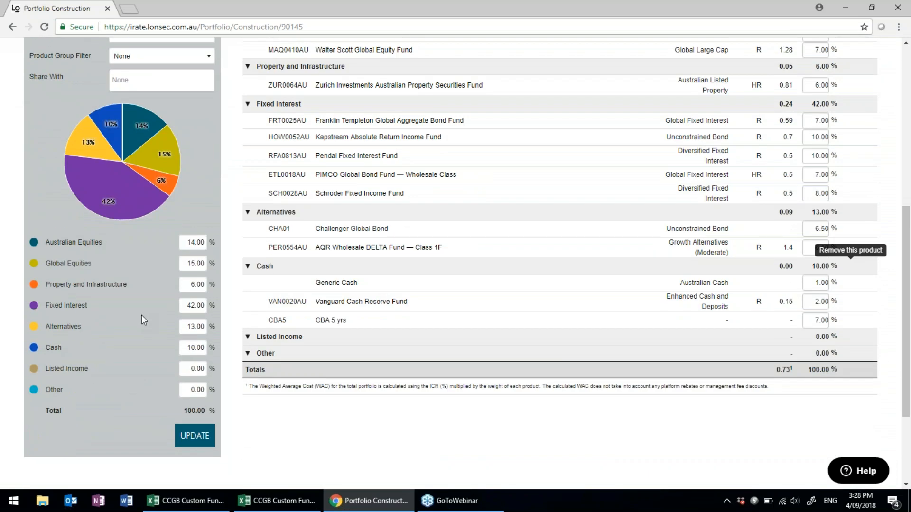
Apply a custom allocation with Australian Equities at 18% and Fixed Interest at 38%, confirming the preview.
double_click(187, 242)
type("1")
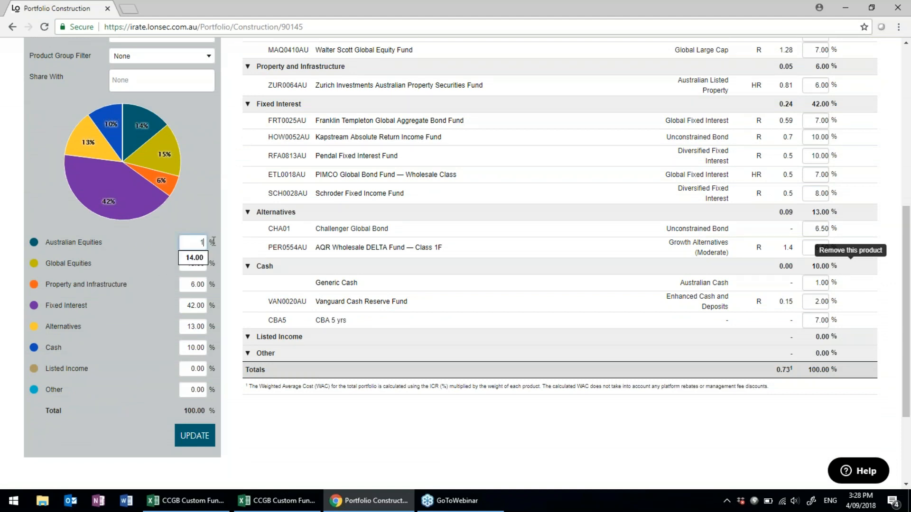
type("8")
left_click(164, 301)
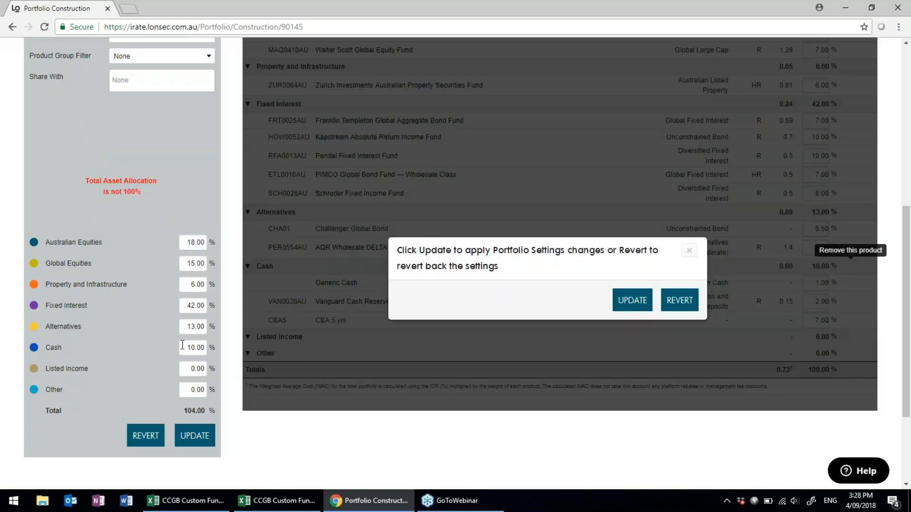
double_click(188, 305)
type("38")
left_click(110, 379)
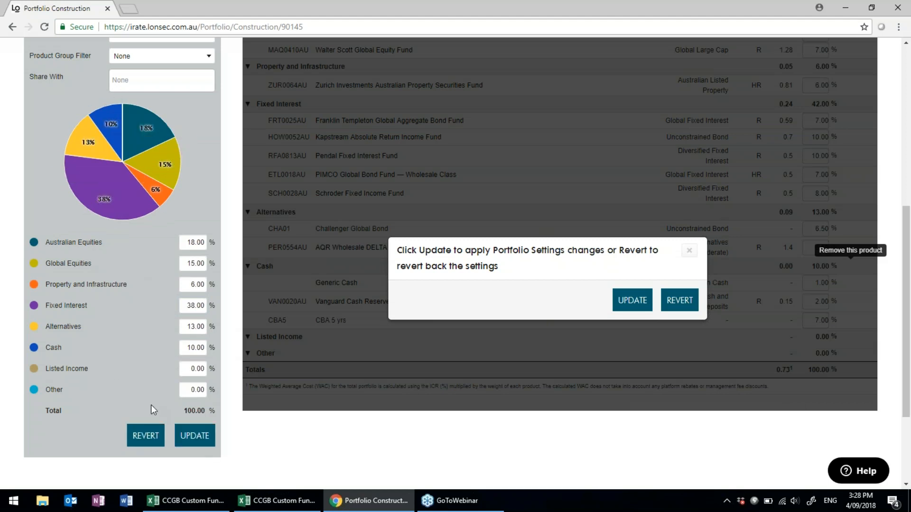
scroll(152, 411, "up", 4)
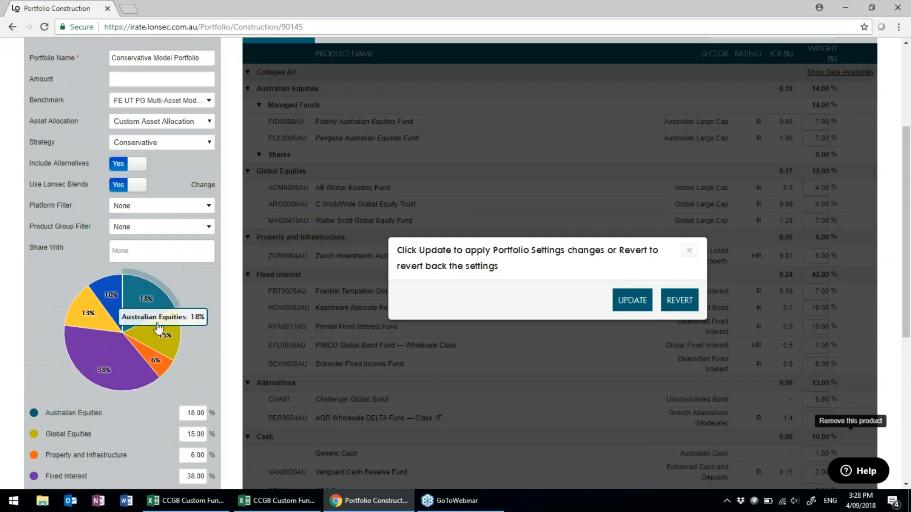
scroll(149, 379, "down", 3)
scroll(147, 392, "down", 2)
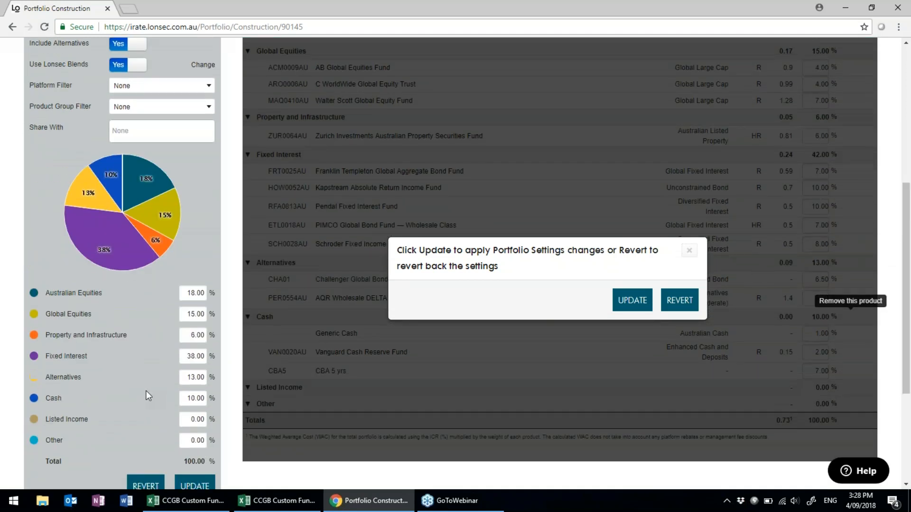
left_click(194, 436)
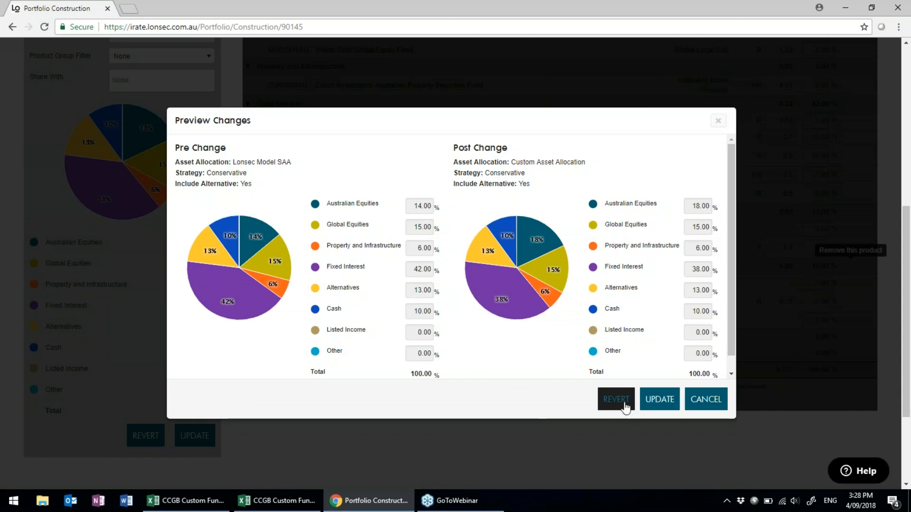
left_click(655, 399)
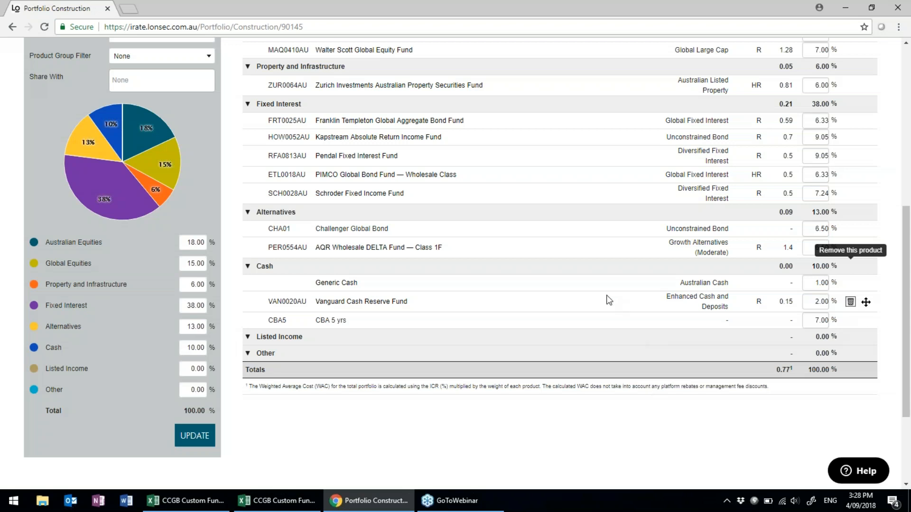
Save the January 2014 Conservative Model Portfolio with its 18% / 38% custom allocation.
scroll(752, 245, "up", 1)
scroll(752, 245, "up", 1)
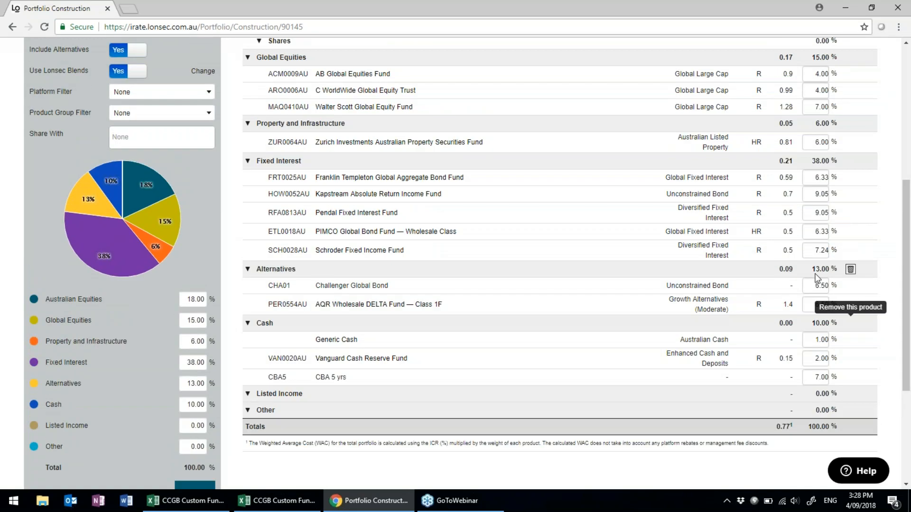
scroll(825, 273, "up", 3)
scroll(824, 274, "up", 1)
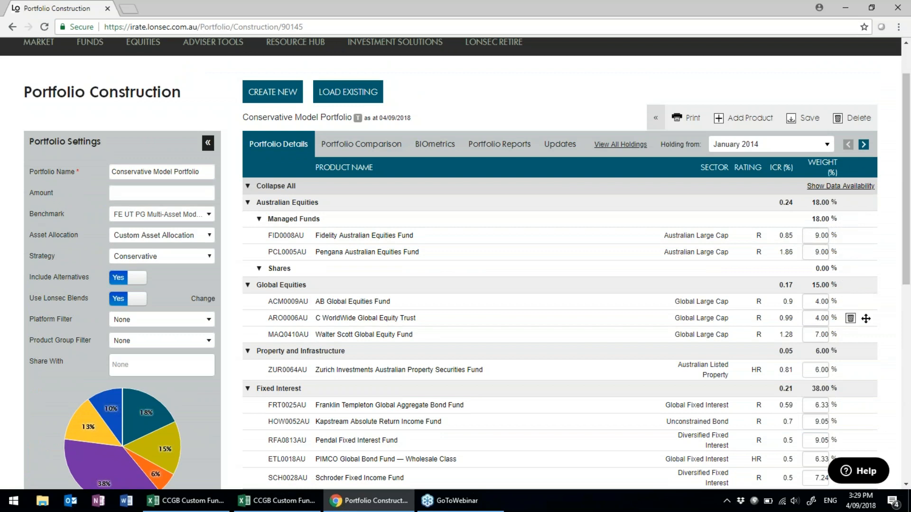
scroll(881, 354, "down", 2)
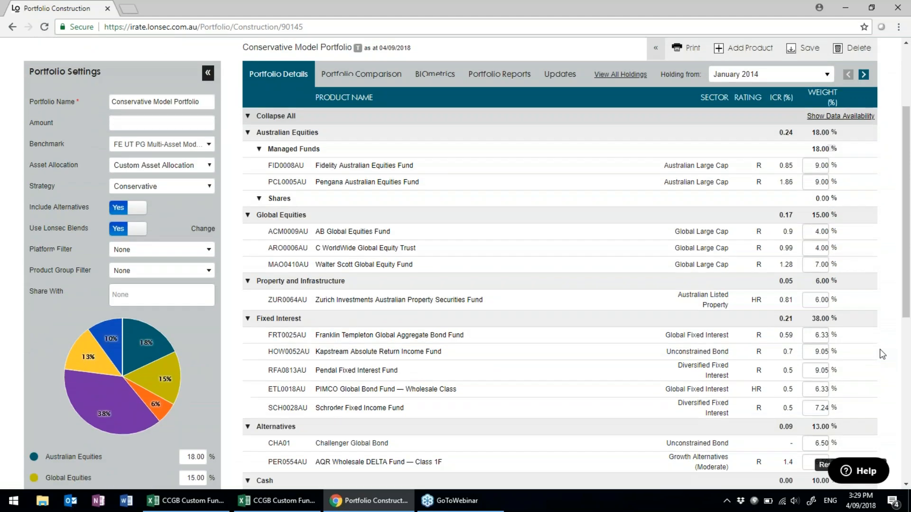
scroll(880, 351, "down", 3)
scroll(878, 350, "up", 5)
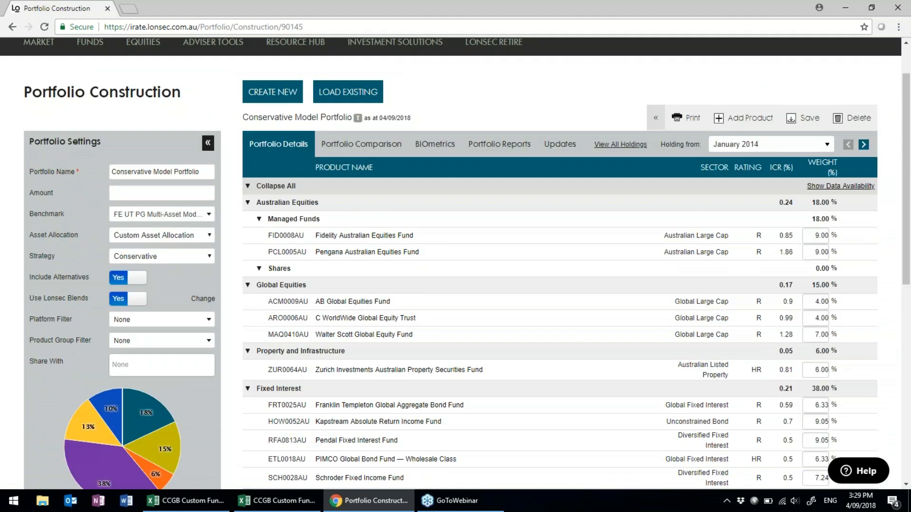
left_click(809, 118)
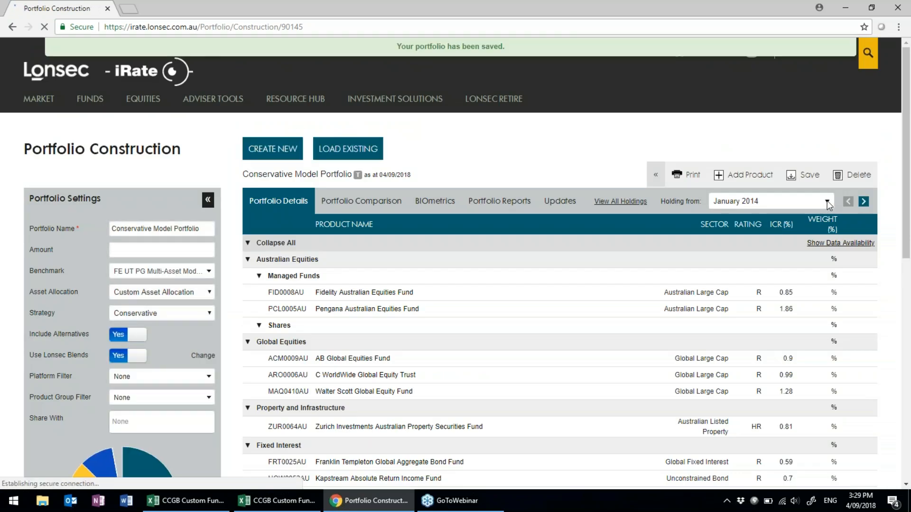
Create a new holding period effective Jul 2018 for the Conservative Model Portfolio.
left_click(827, 203)
left_click(726, 220)
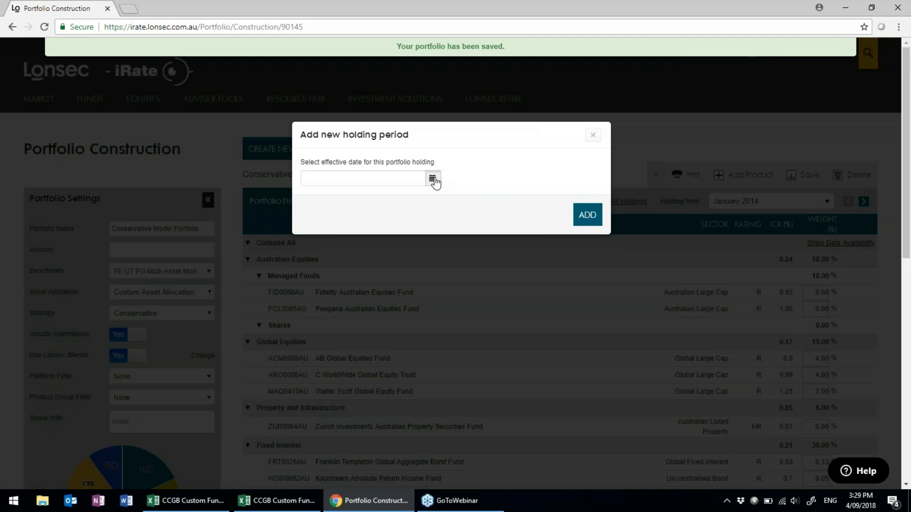
left_click(433, 180)
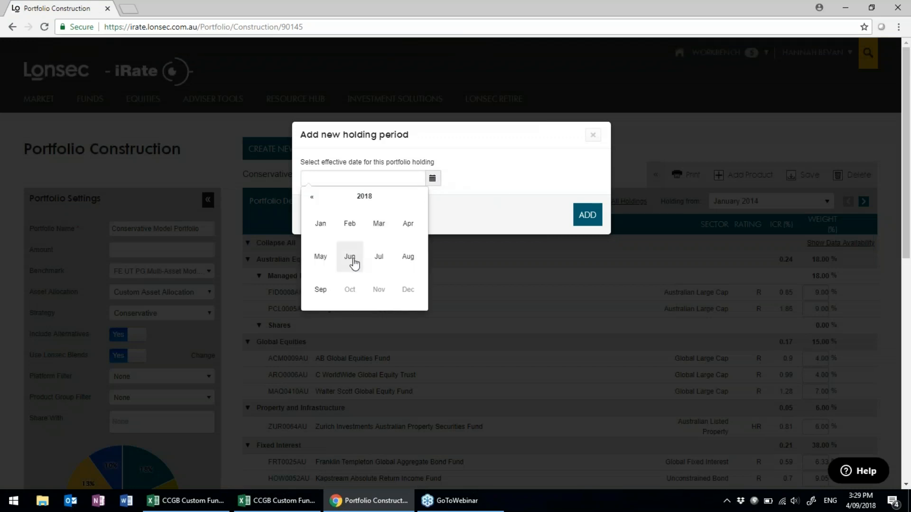
left_click(378, 257)
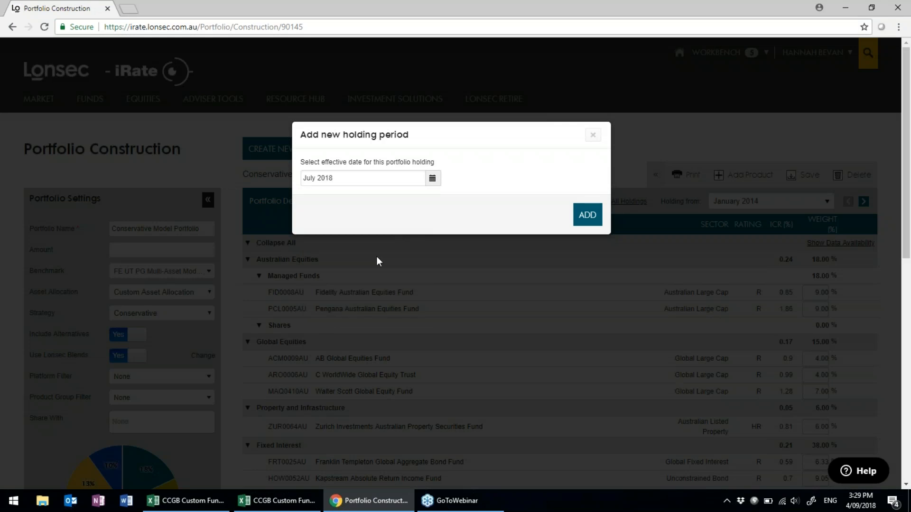
left_click(587, 216)
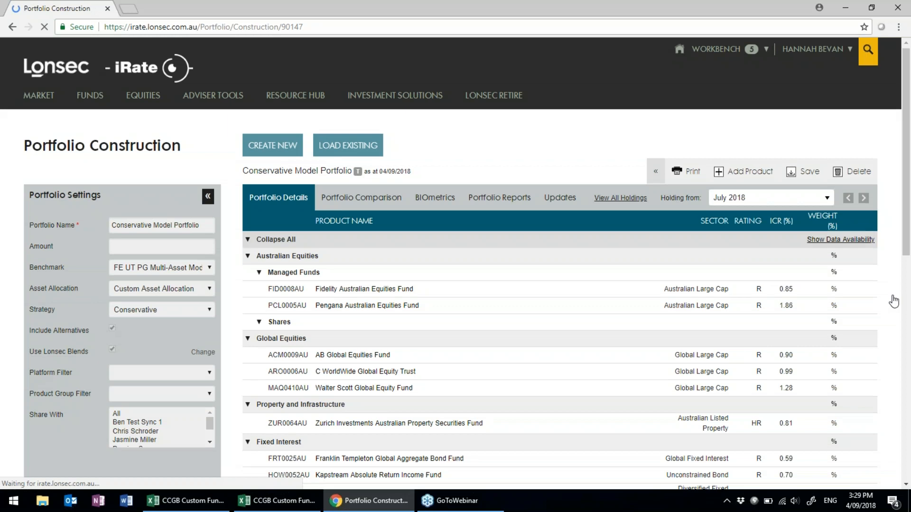
Search the Fund tab for per0554au and add the AQR Wholesale DELTA Fund — Class 1F.
scroll(437, 283, "down", 5)
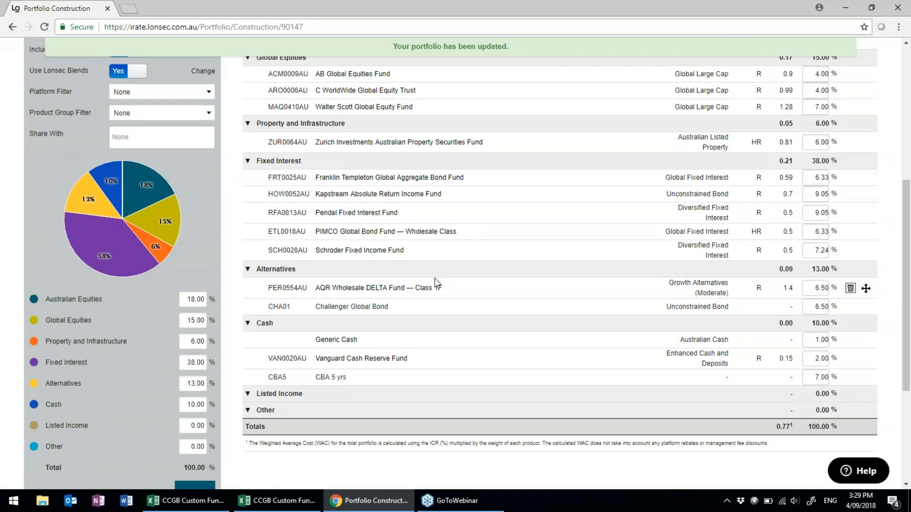
scroll(604, 300, "up", 6)
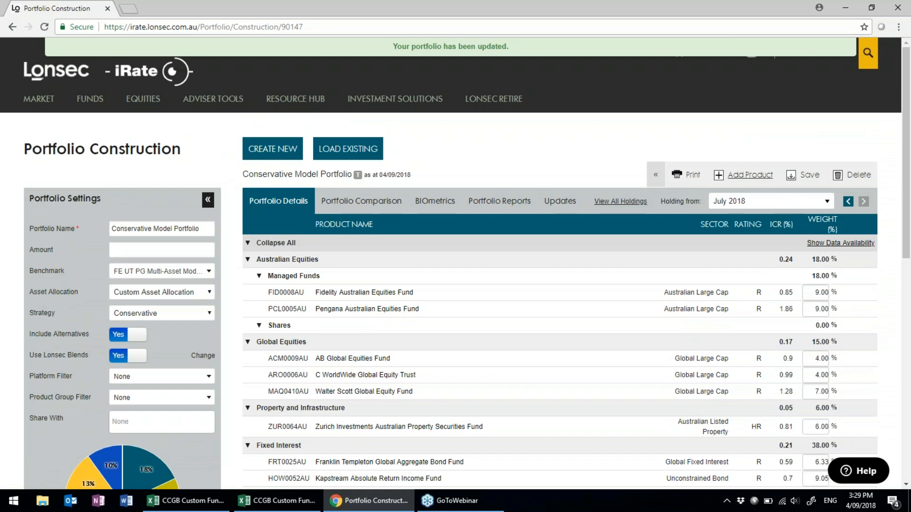
left_click(747, 176)
left_click(614, 244)
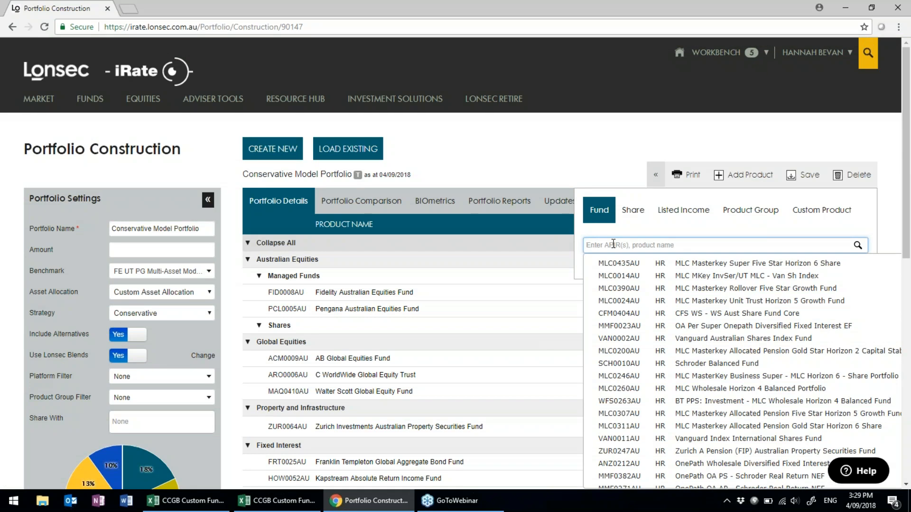
type("per055au")
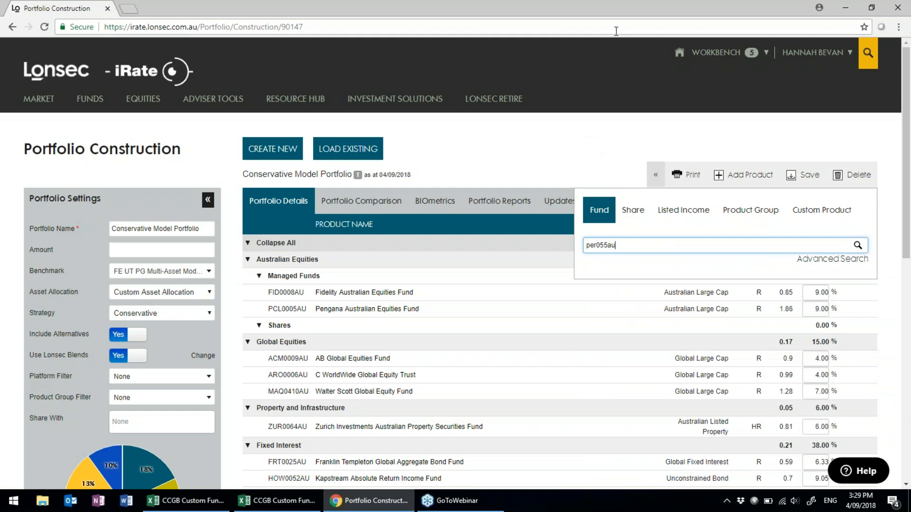
key("Left")
type("0")
left_click(661, 244)
key("BackSpace")
key("BackSpace")
key("BackSpace")
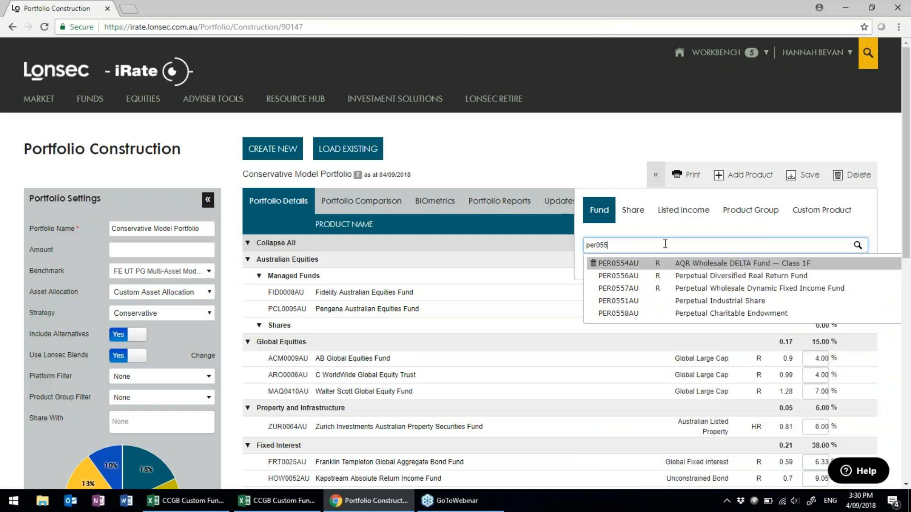
type("4au")
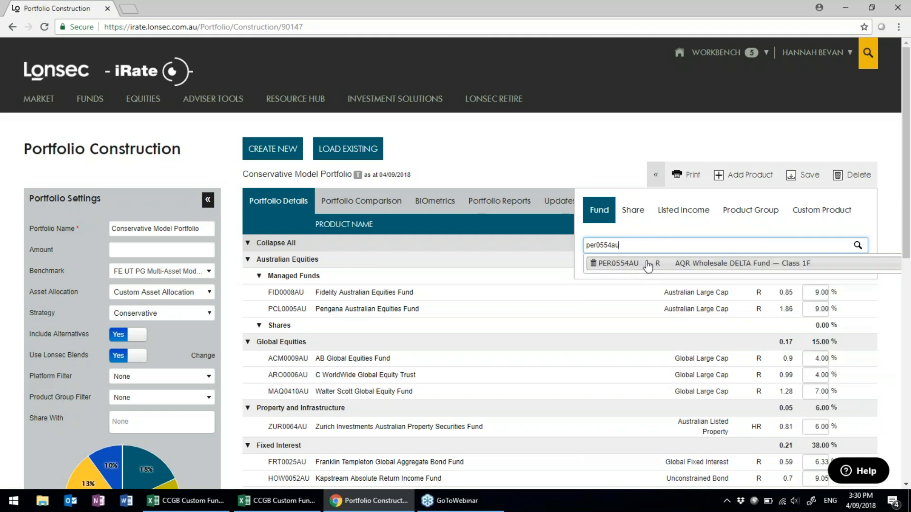
left_click(647, 265)
Check the AQR and Challenger Global Bond weights at 6.50% each, then close the product search.
scroll(628, 279, "down", 3)
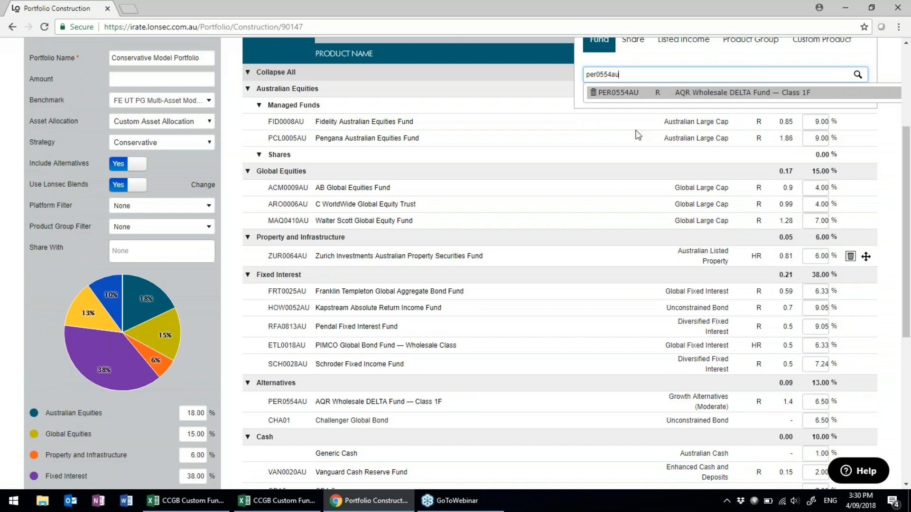
scroll(570, 190, "down", 2)
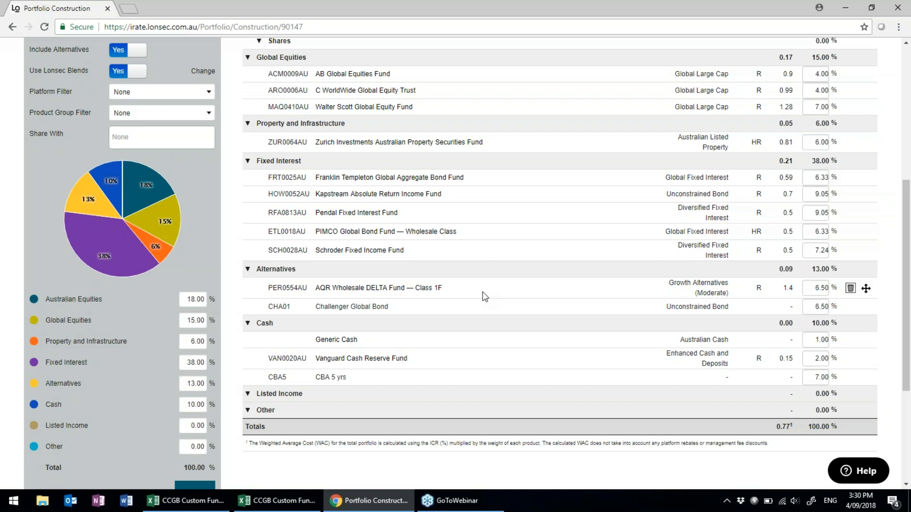
scroll(484, 297, "up", 1)
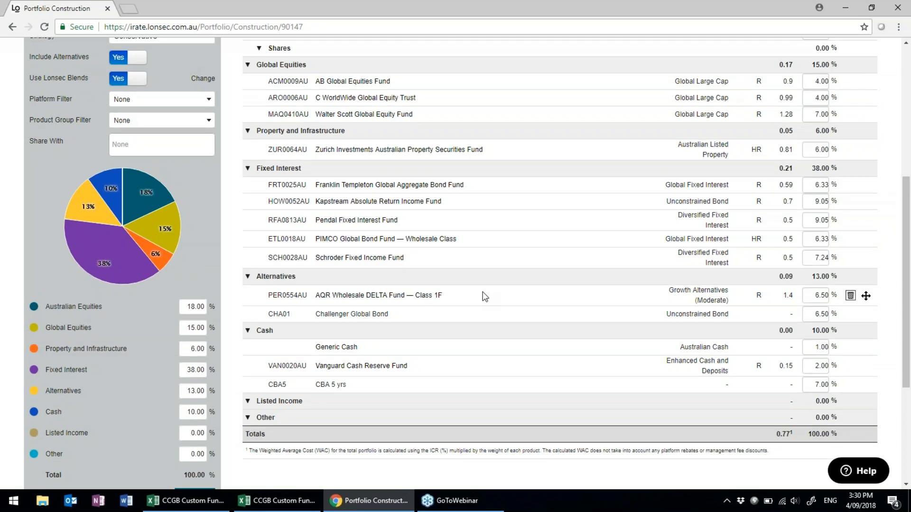
scroll(485, 297, "up", 3)
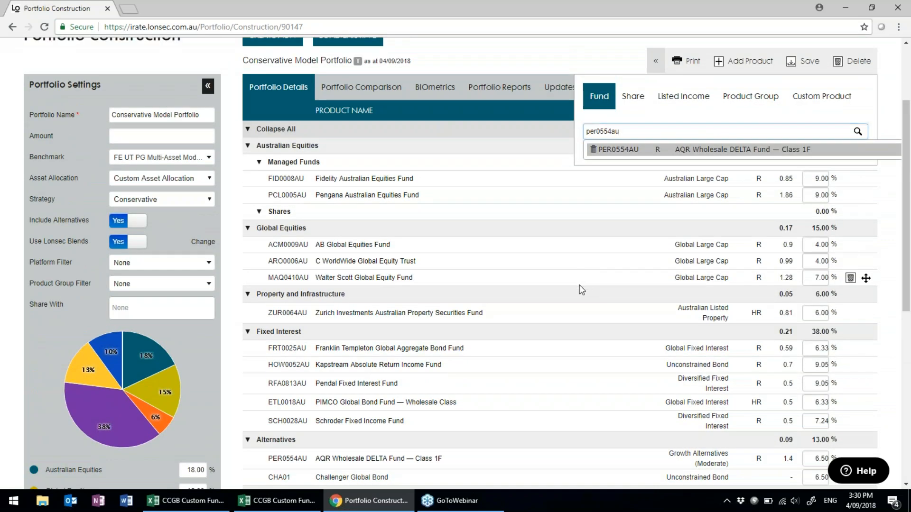
left_click(580, 287)
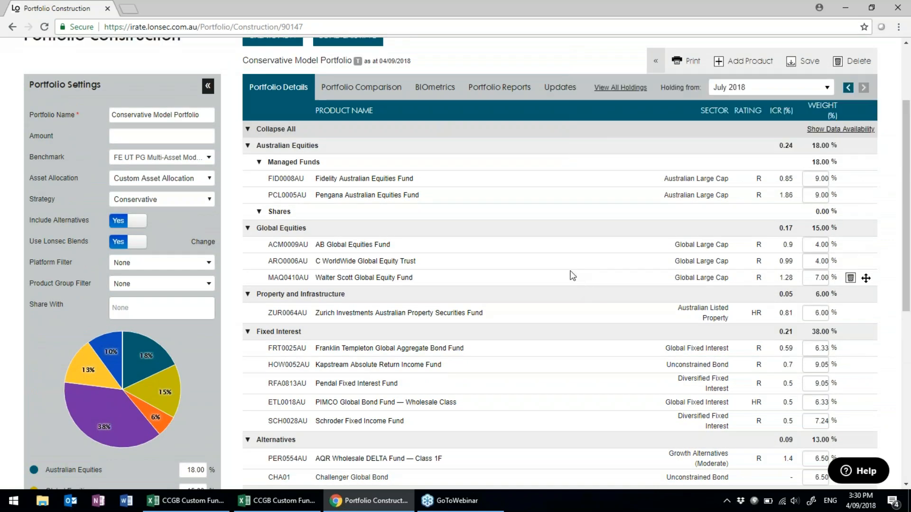
Save the July 2018 holdings, return to March 2017, and view all holdings history.
left_click(810, 61)
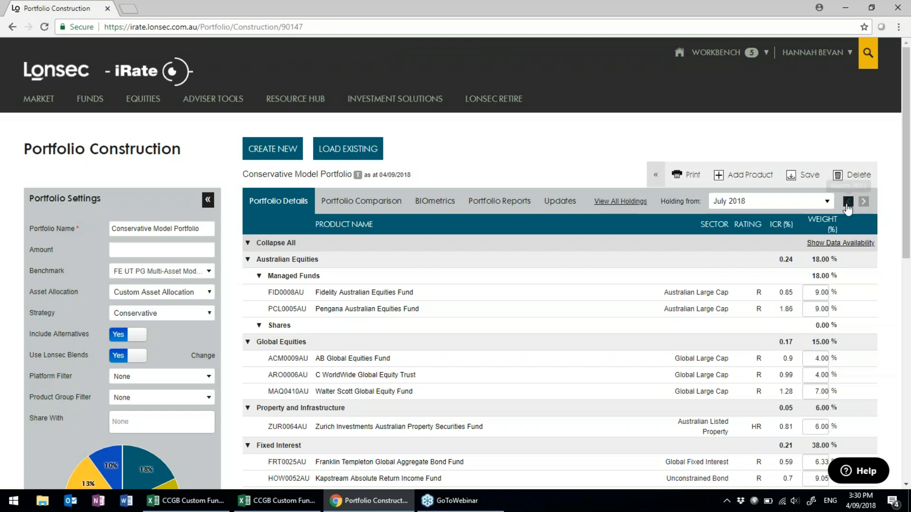
left_click(847, 204)
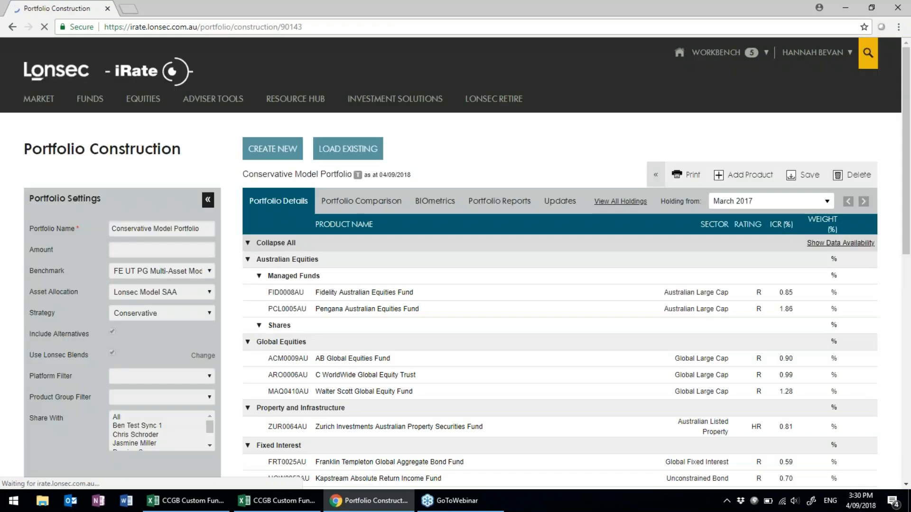
left_click(828, 201)
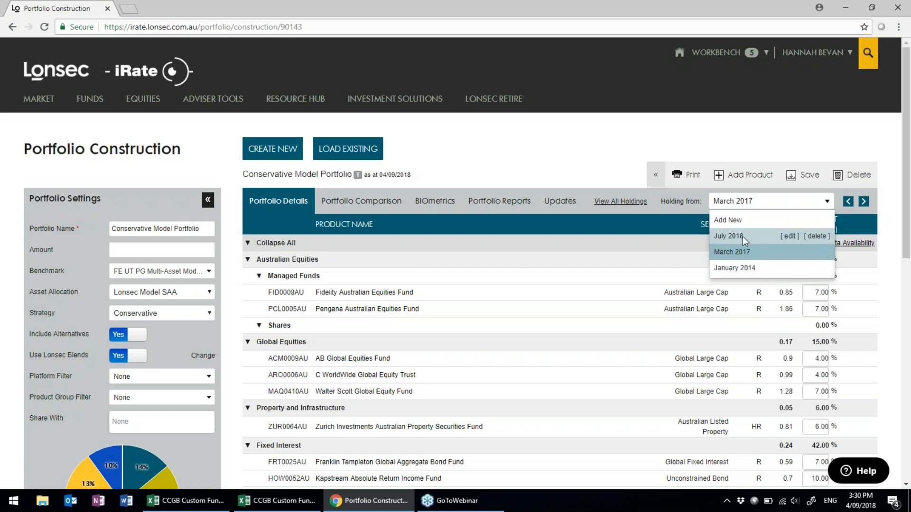
left_click(631, 202)
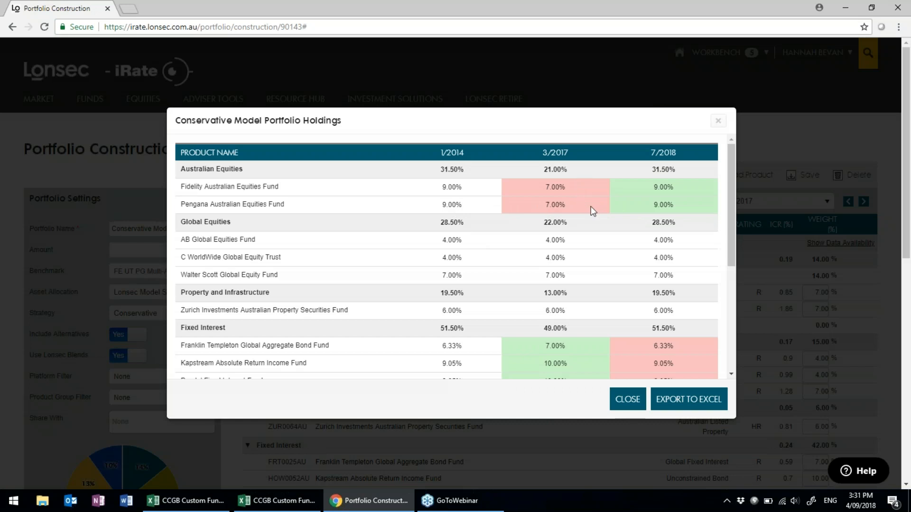
Review the 1/2014, 3/2017 and 7/2018 weight comparison, then close it and return to March 2017 holdings.
scroll(649, 205, "down", 1)
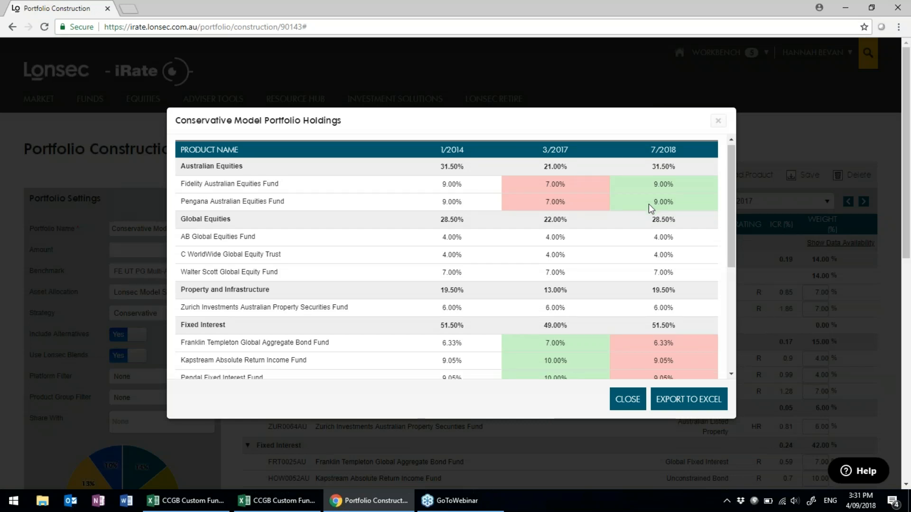
scroll(648, 204, "down", 5)
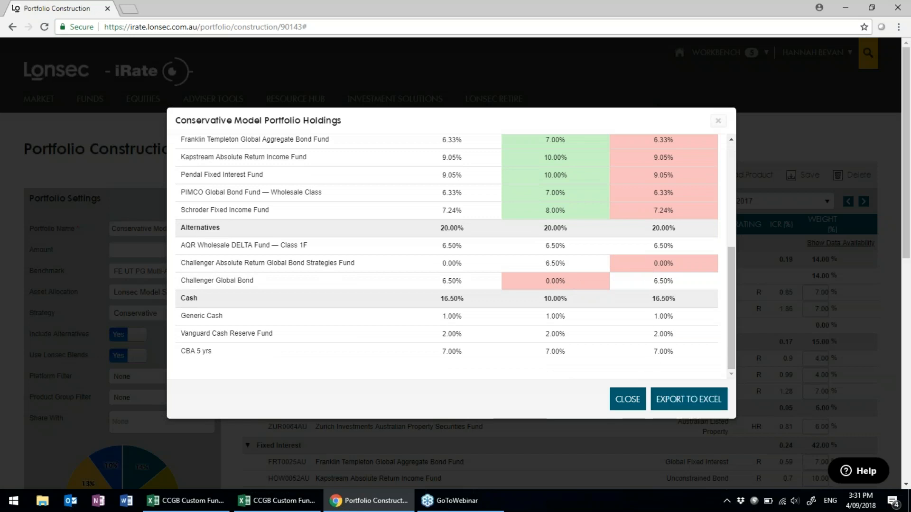
left_click(621, 402)
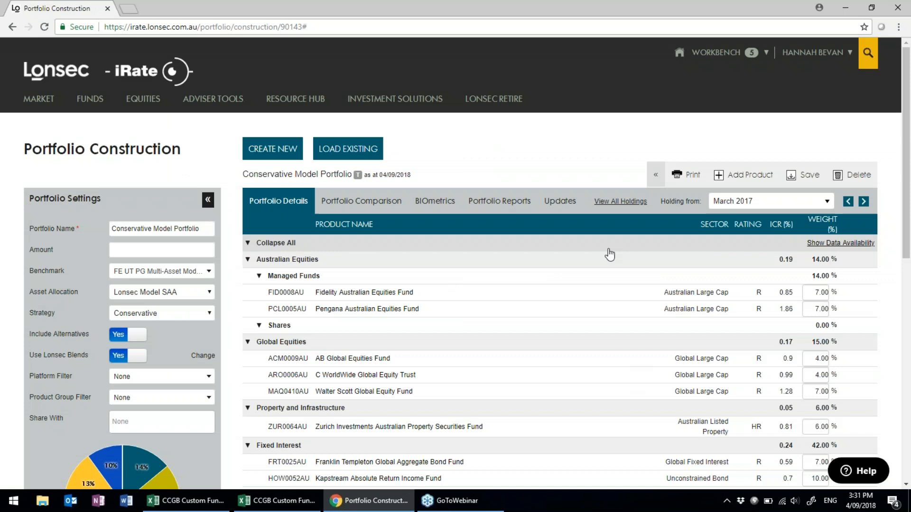
scroll(610, 255, "down", 1)
scroll(609, 254, "down", 2)
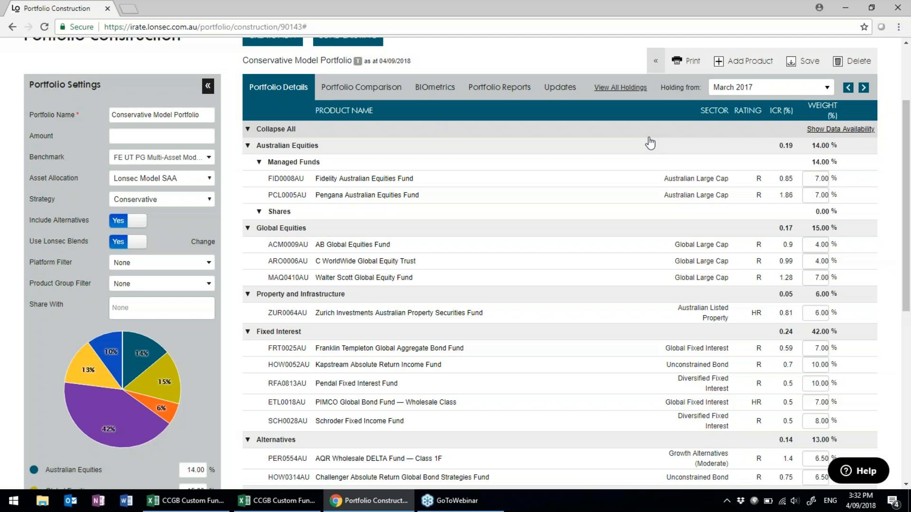
Open Portfolio Comparison for the Conservative Model Portfolio and list saved portfolios to add.
left_click(382, 91)
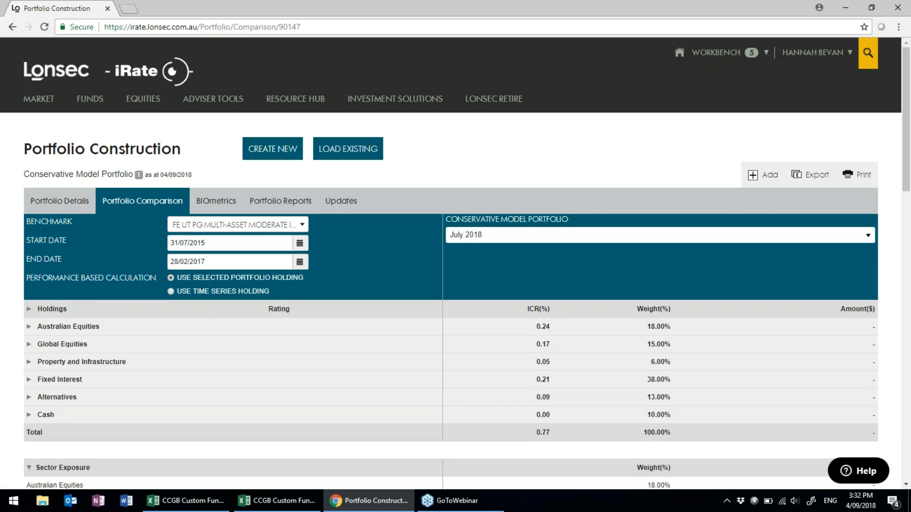
mouse_move(407, 114)
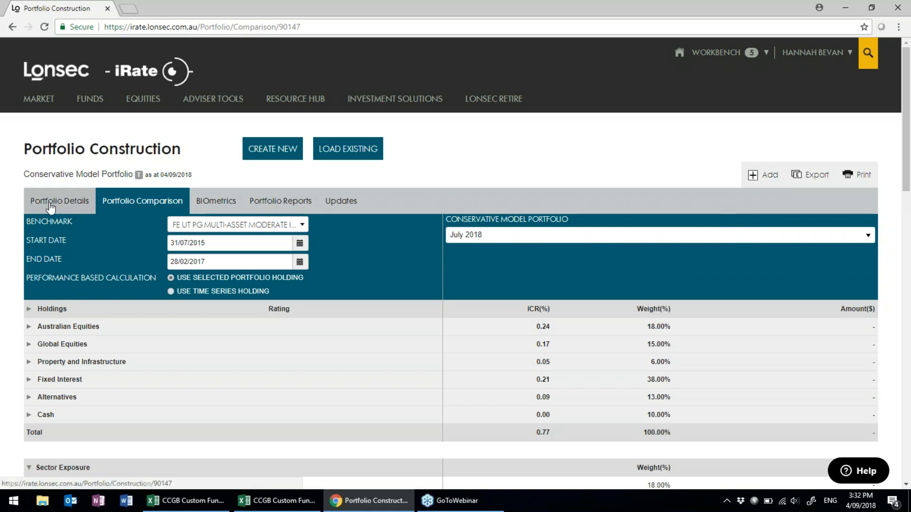
left_click(769, 175)
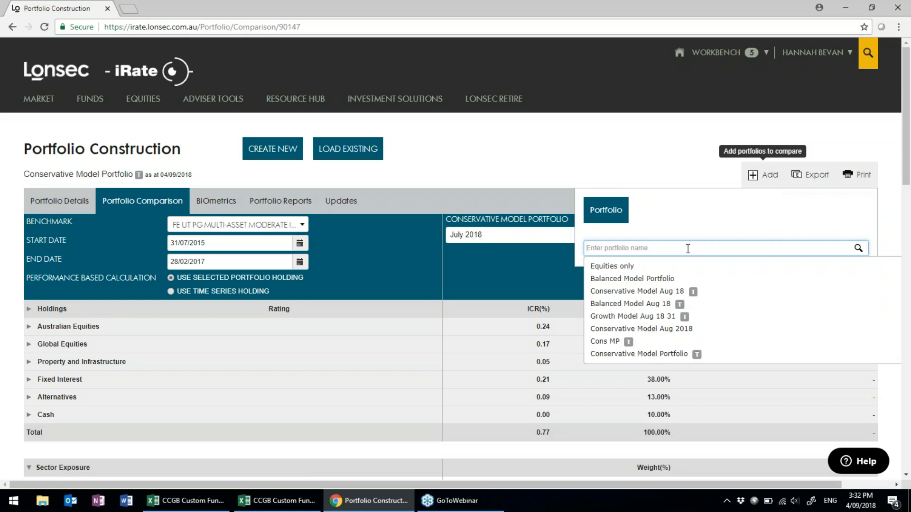
Compare against Conservative Model Aug 18 (April 2018) using time series holdings: ICR 0.75 vs 0.77.
left_click(662, 294)
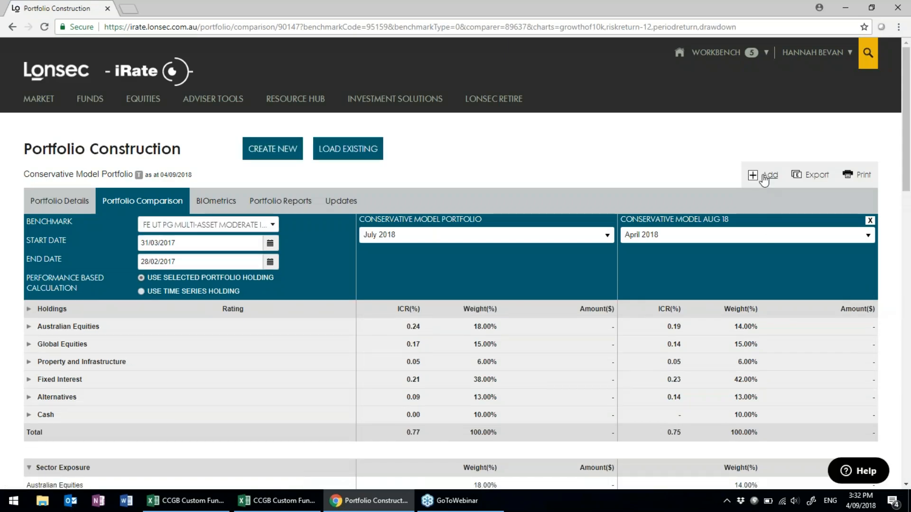
left_click(142, 294)
scroll(209, 319, "down", 2)
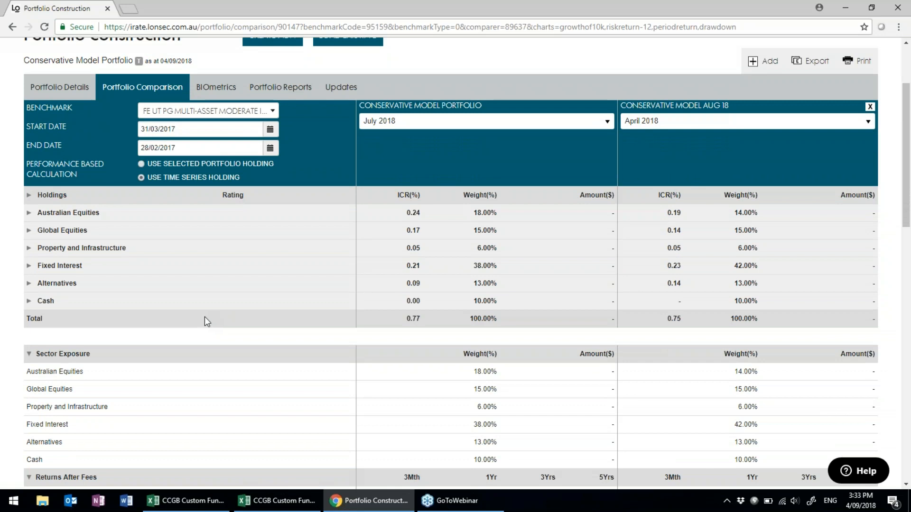
Expand Australian Equities and Fixed Interest to list every fund, then reselect Use Time Series Holding.
left_click(29, 219)
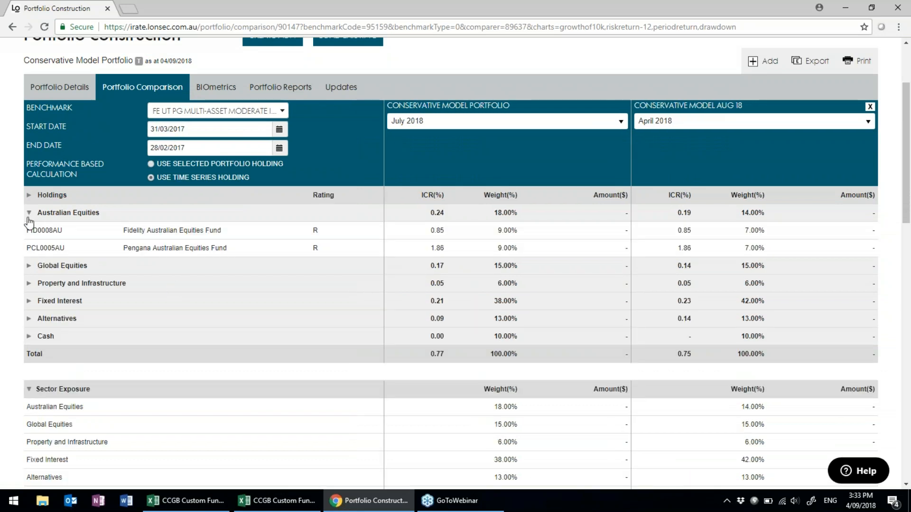
left_click(29, 302)
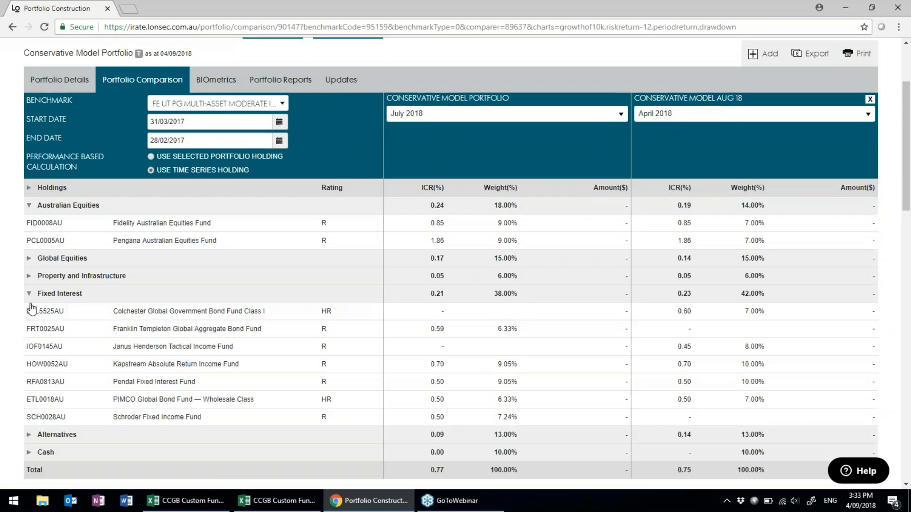
scroll(32, 308, "down", 2)
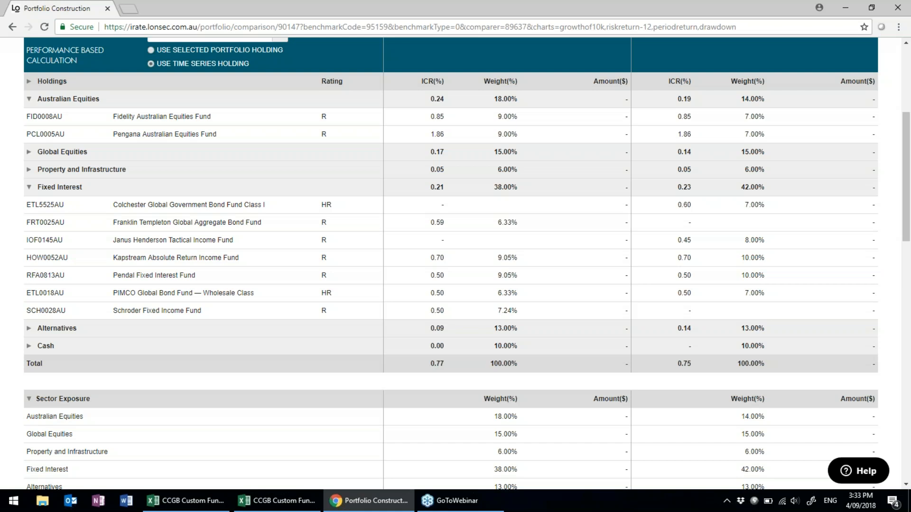
scroll(450, 264, "down", 5)
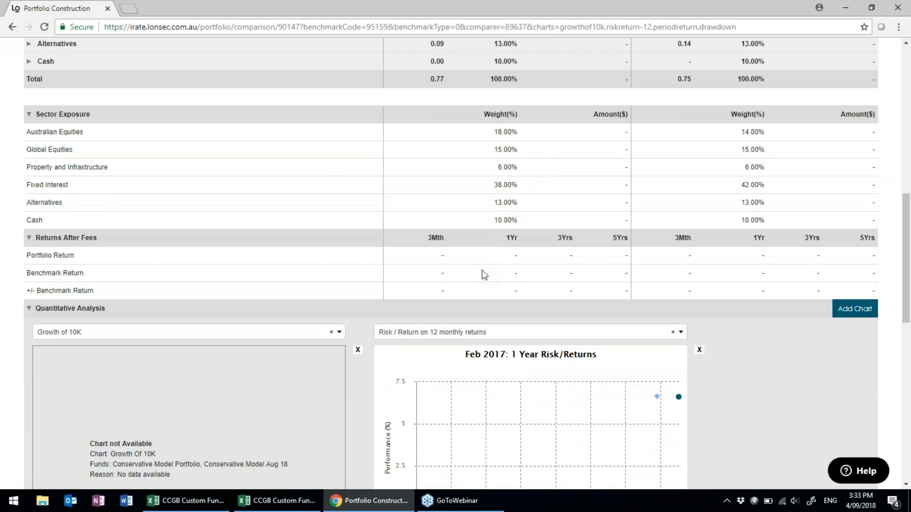
scroll(479, 282, "up", 1)
scroll(478, 281, "up", 10)
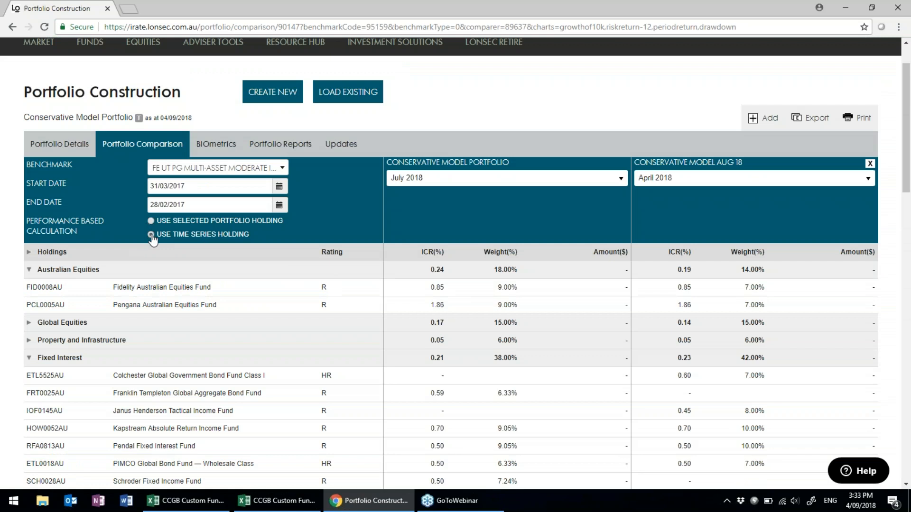
left_click(151, 235)
Change the Conservative Model Aug 18 holdings date from April 2018 to January 2012.
left_click(868, 178)
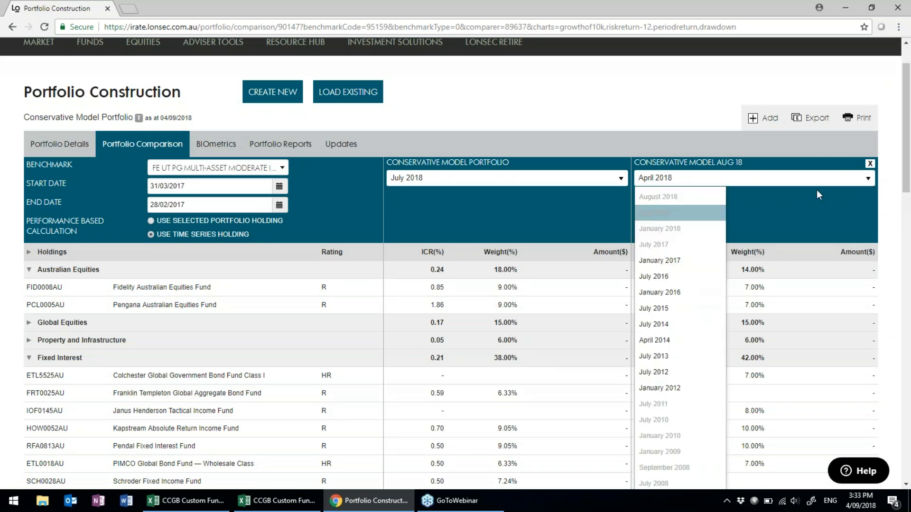
left_click(314, 201)
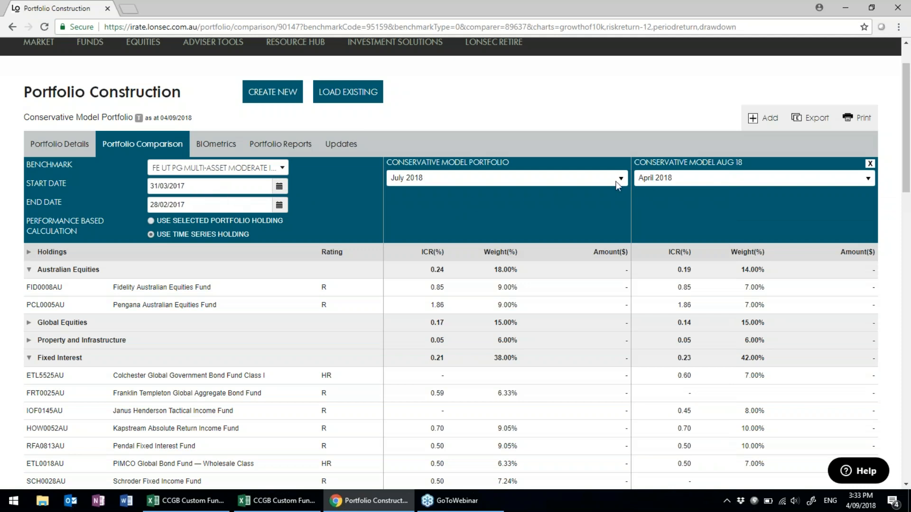
left_click(868, 179)
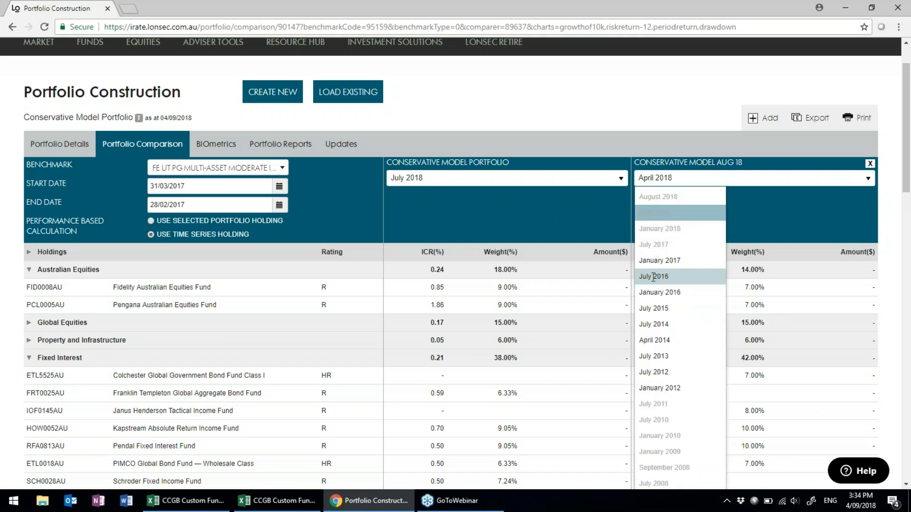
left_click(653, 393)
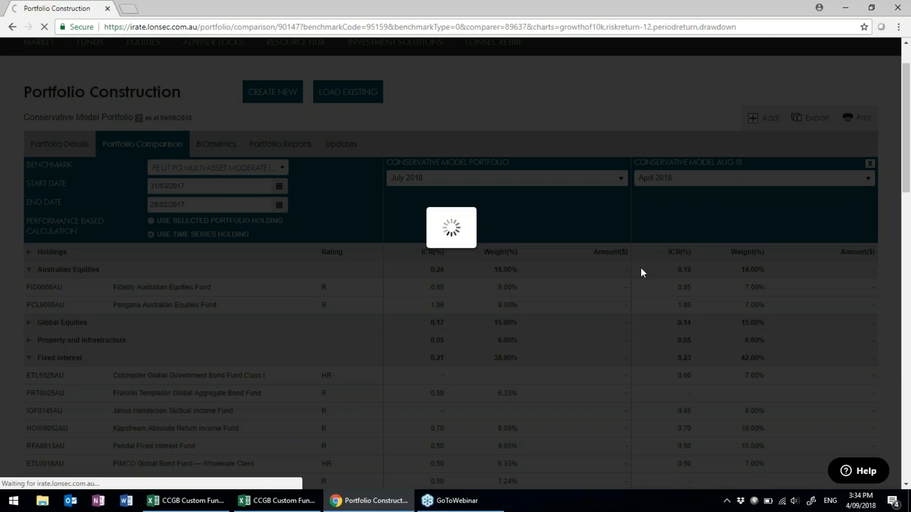
Scroll down to the Returns After Fees table (1-year 7.59 vs 6.61) and the analysis charts.
scroll(641, 268, "down", 6)
scroll(643, 272, "down", 1)
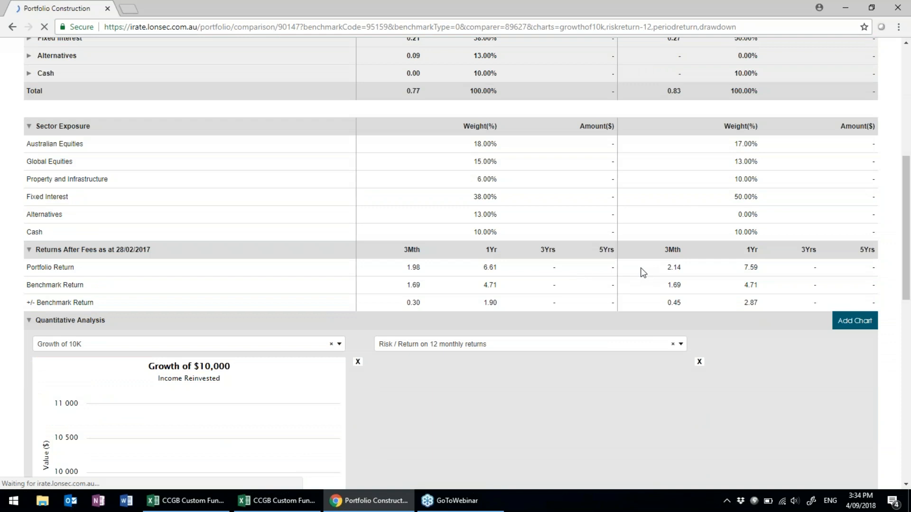
scroll(640, 269, "up", 6)
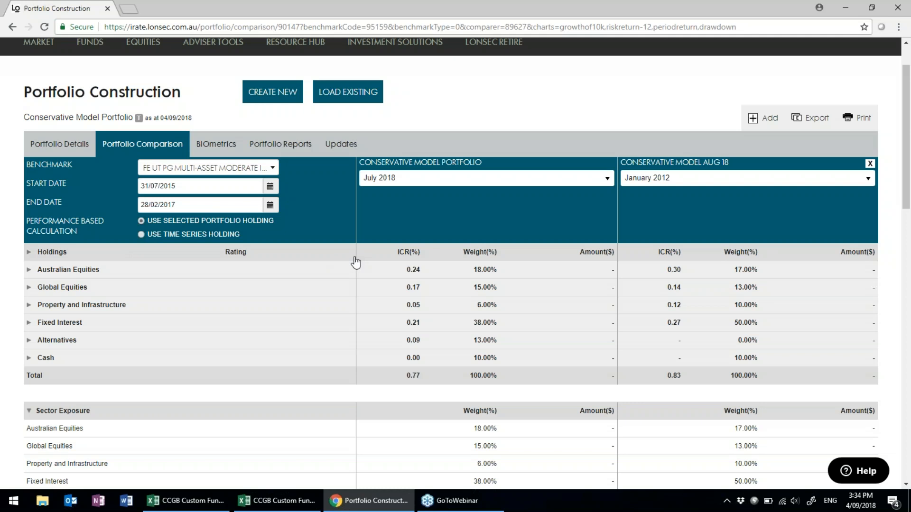
scroll(351, 265, "down", 6)
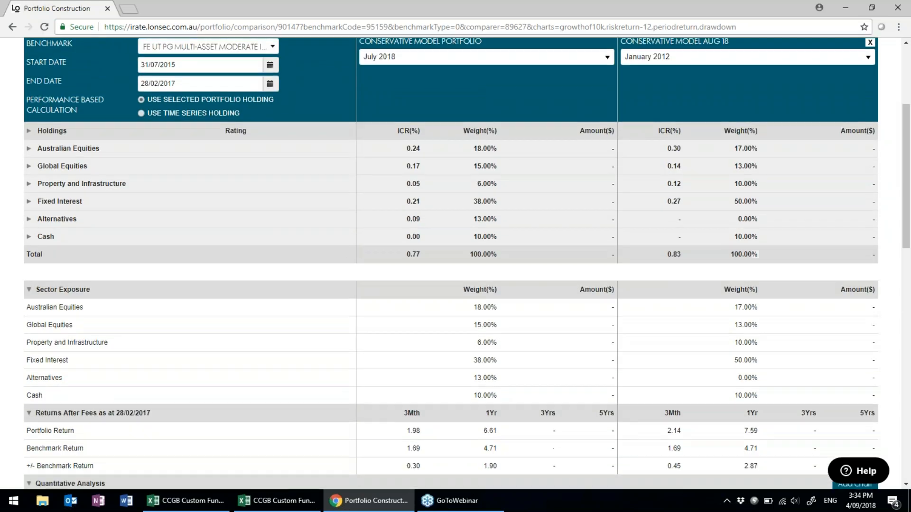
scroll(342, 266, "down", 1)
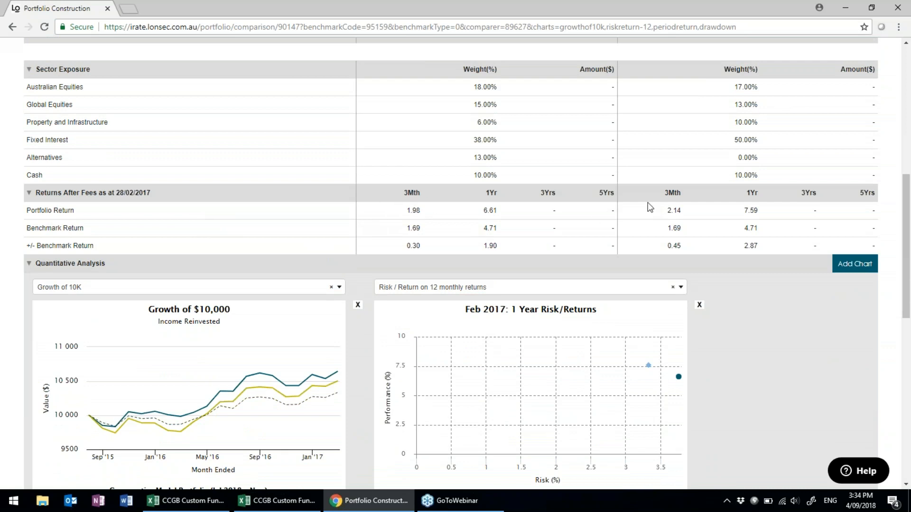
scroll(792, 325, "down", 2)
scroll(792, 324, "down", 2)
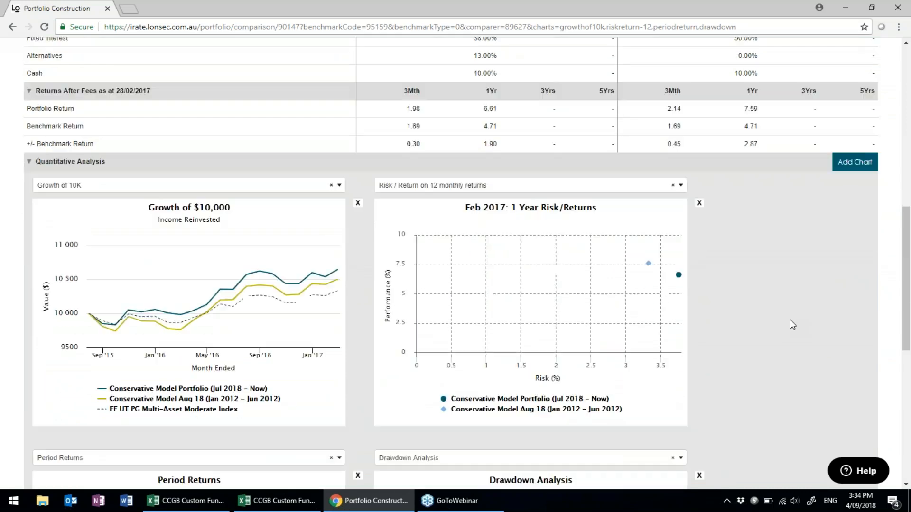
scroll(792, 324, "down", 1)
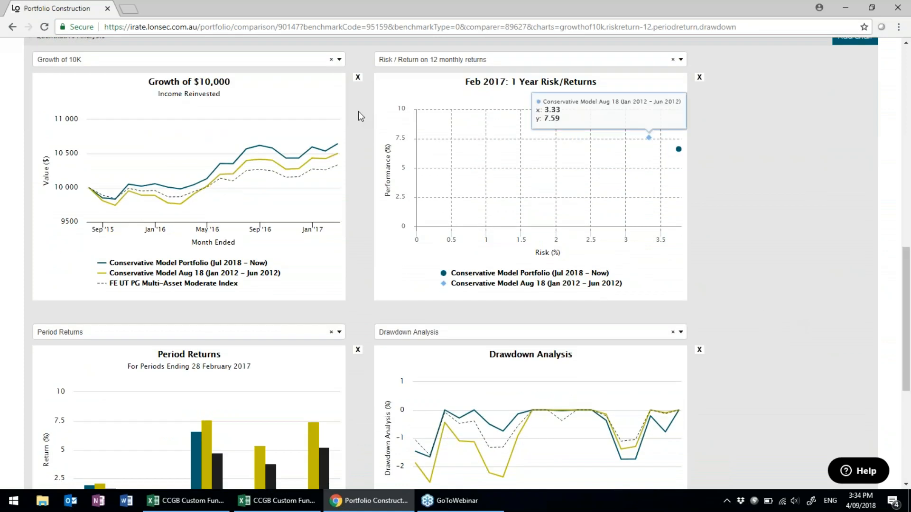
scroll(337, 130, "up", 1)
Swap the first chart from Growth of 10K to Excess Returns using rolling 12 months returns.
left_click(339, 119)
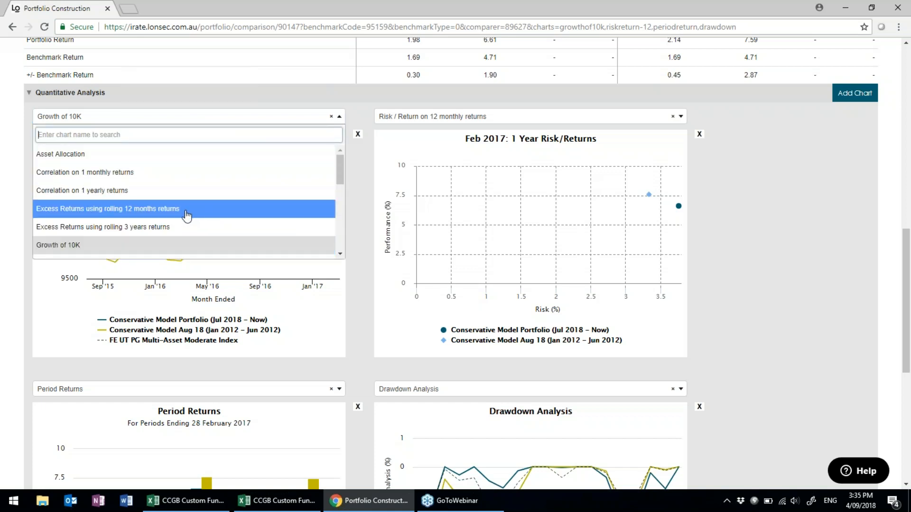
scroll(190, 223, "down", 1)
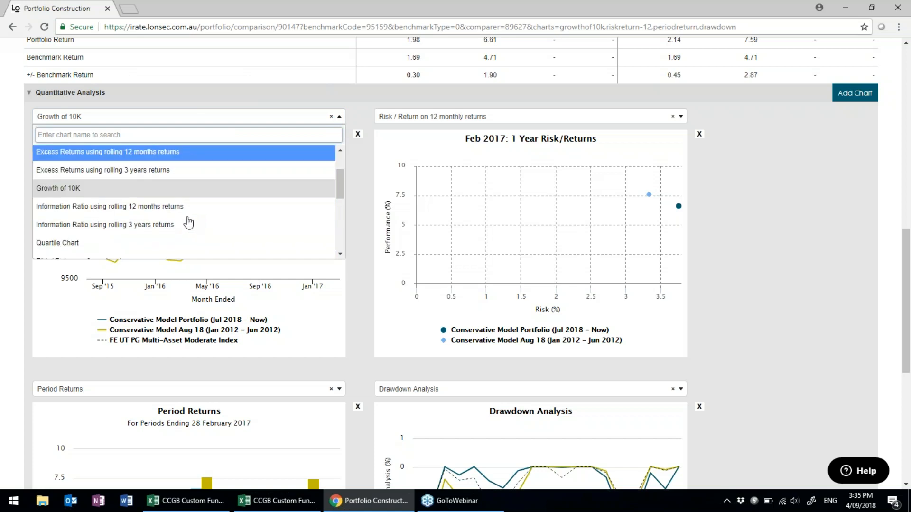
left_click(166, 152)
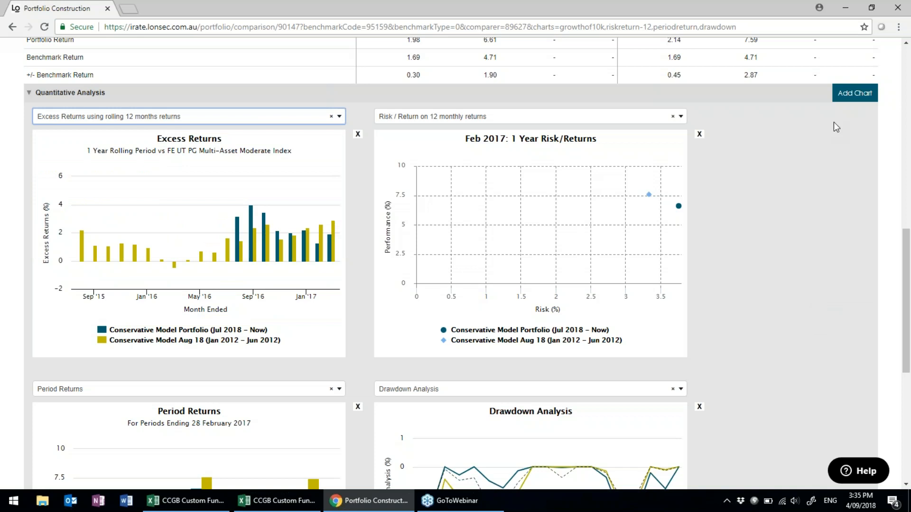
Add a Quartile Chart to the quantitative analysis.
left_click(857, 98)
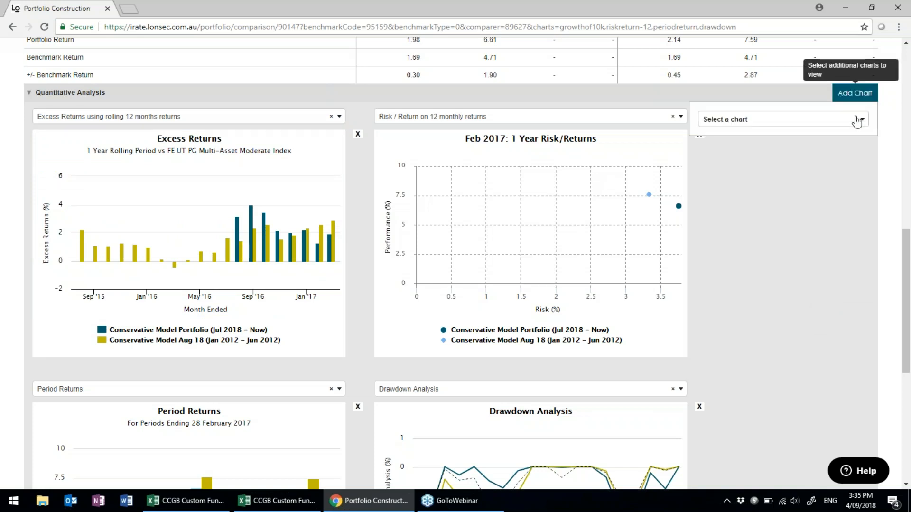
left_click(865, 128)
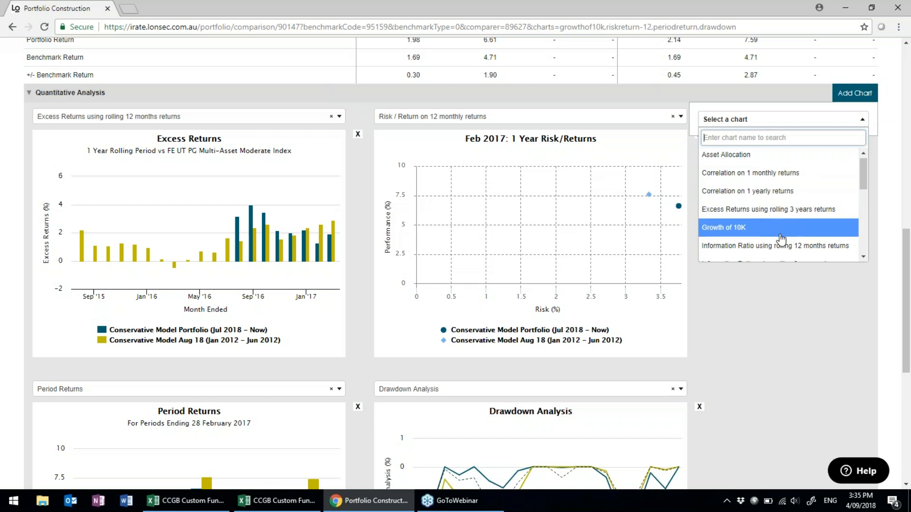
scroll(781, 234, "down", 2)
left_click(731, 171)
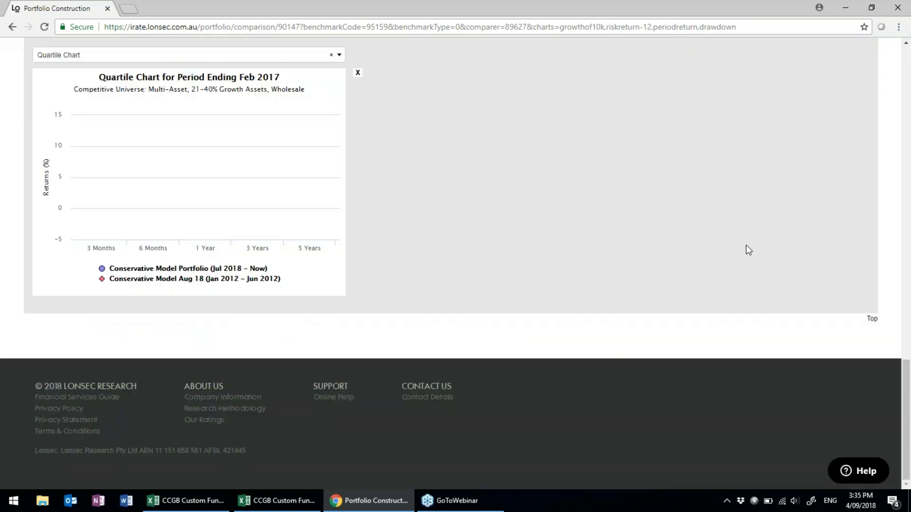
scroll(748, 250, "up", 3)
scroll(748, 250, "up", 8)
scroll(831, 179, "up", 4)
Search 'risk' and add the Risk / Return on 3 yearly returns chart.
left_click(863, 172)
left_click(857, 196)
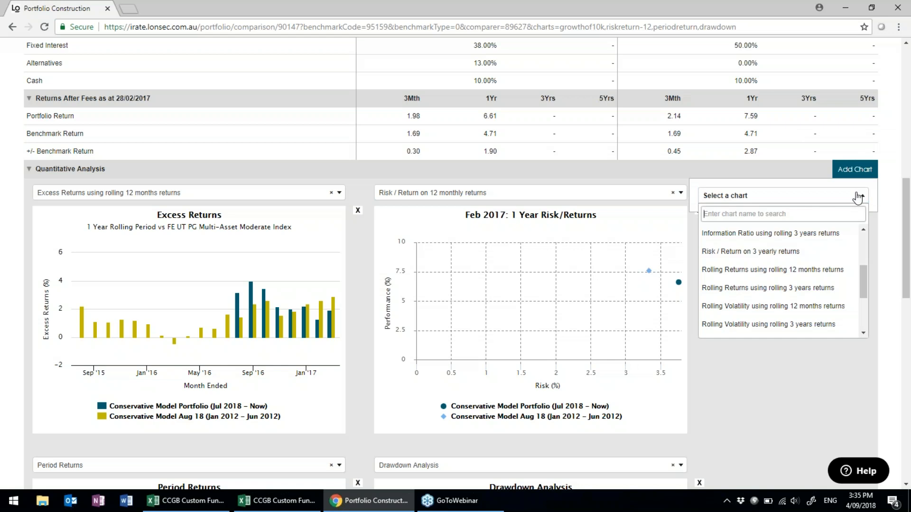
type("r")
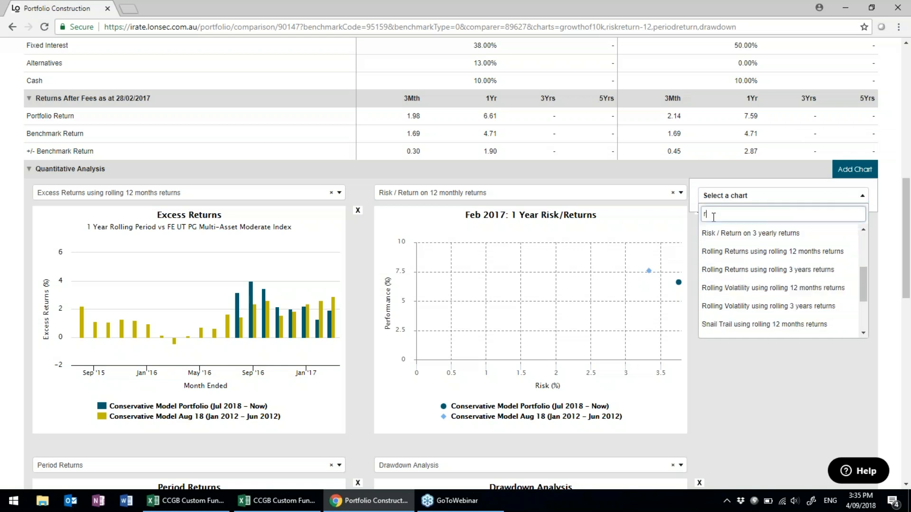
type("isk")
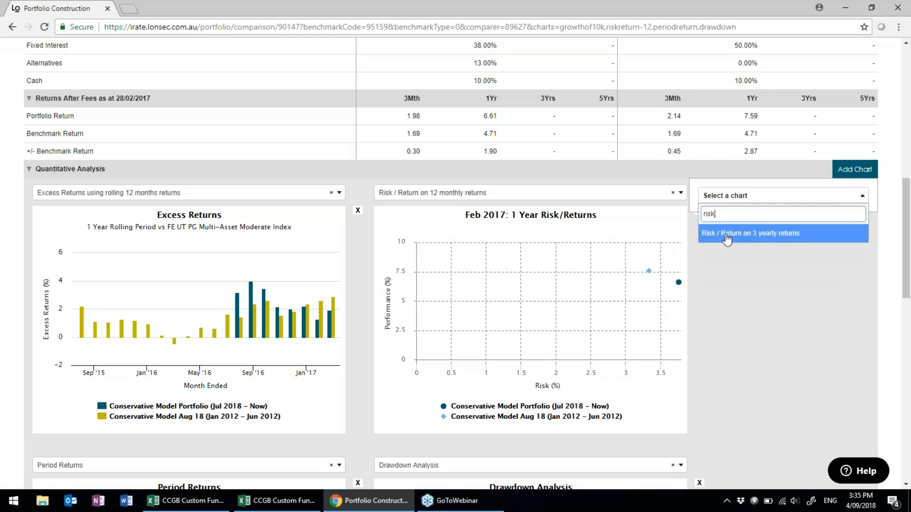
scroll(726, 236, "down", 1)
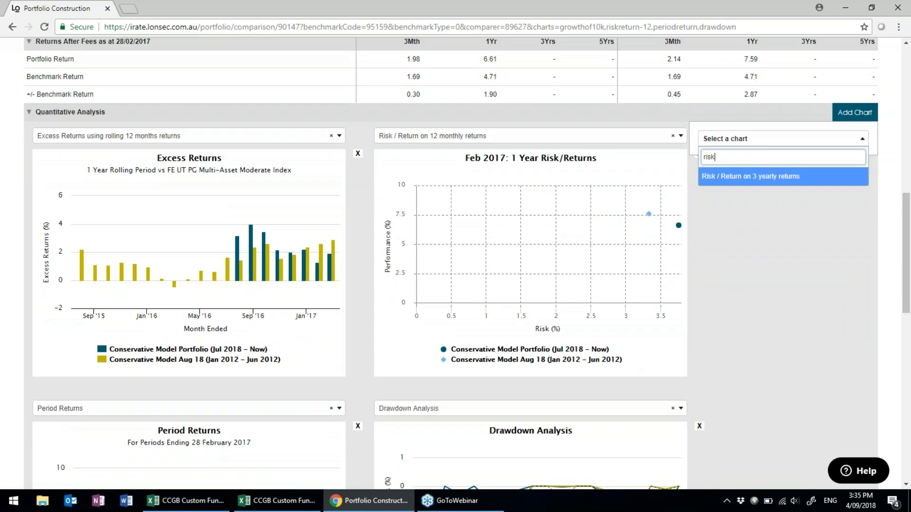
left_click(726, 178)
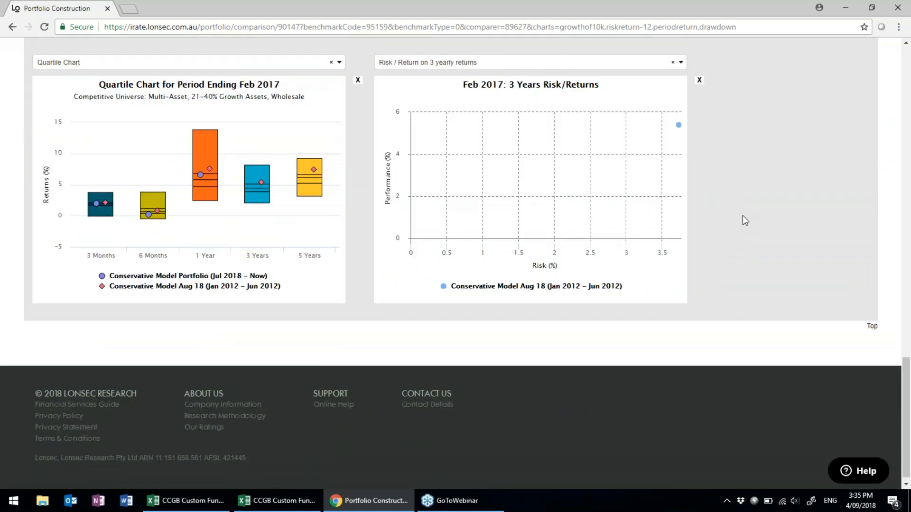
scroll(743, 218, "up", 2)
scroll(741, 216, "up", 1)
Change the new chart to Snail Trail using rolling 12 months returns.
left_click(680, 226)
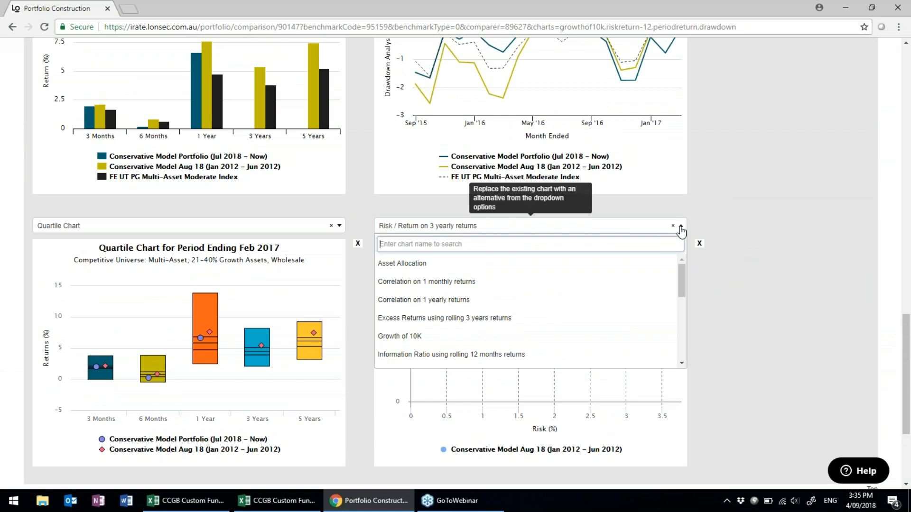
scroll(457, 325, "down", 3)
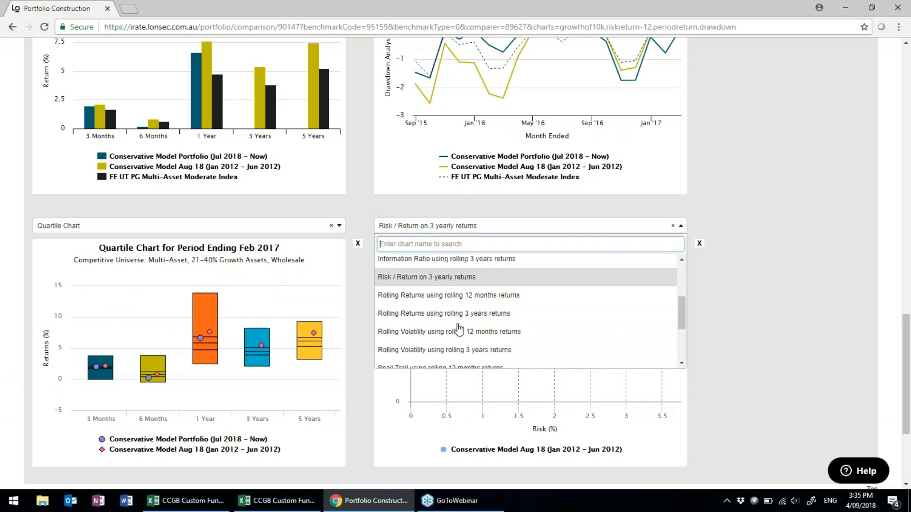
scroll(448, 299, "down", 2)
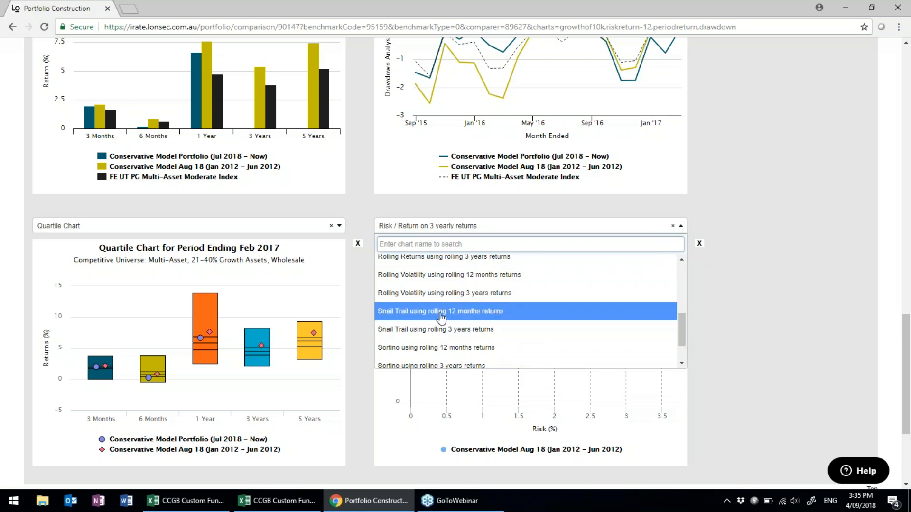
left_click(441, 313)
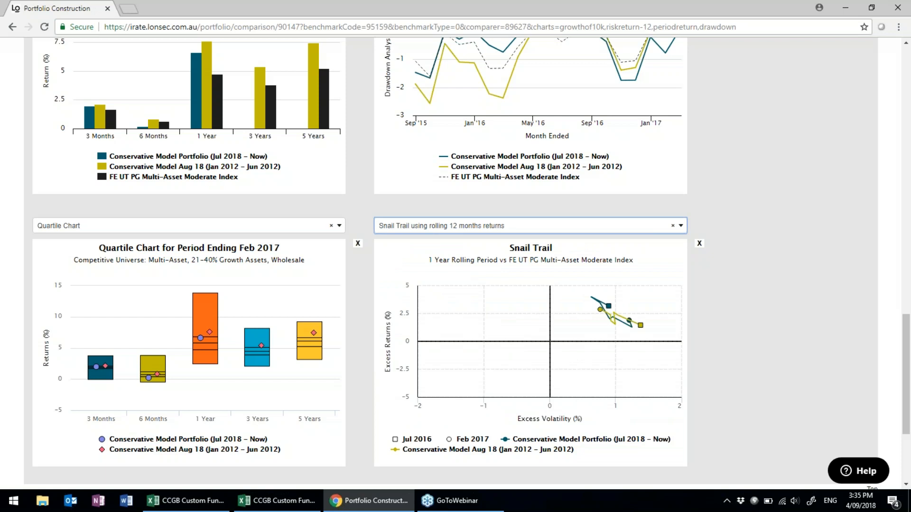
Close the Drawdown Analysis chart so the Quartile Chart moves into its place.
scroll(594, 296, "up", 7)
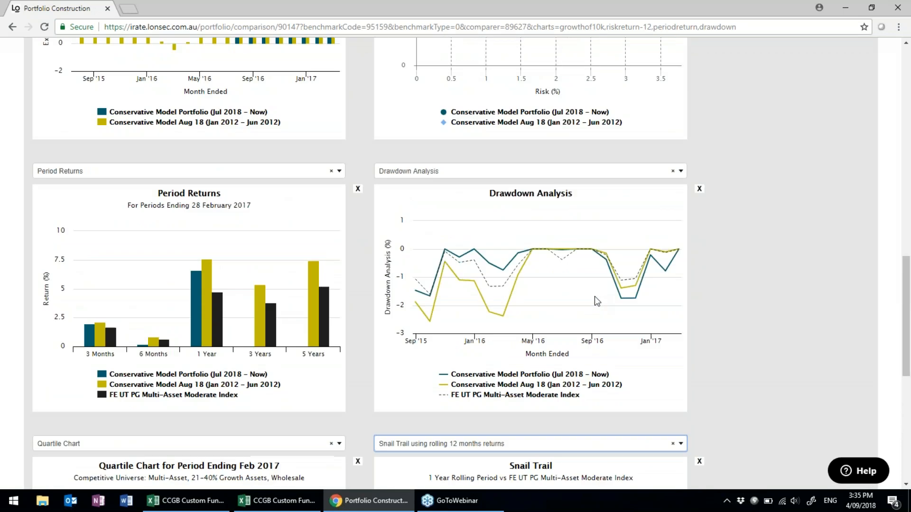
scroll(597, 302, "up", 1)
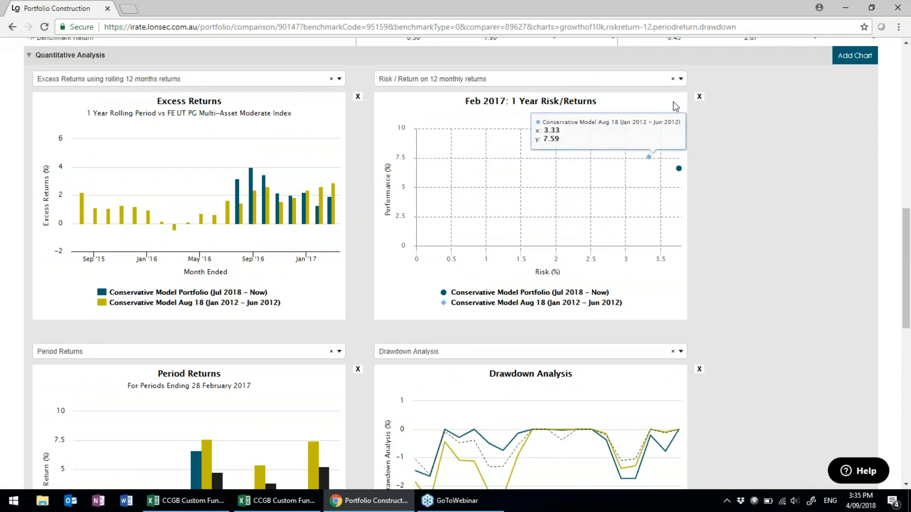
scroll(363, 417, "down", 5)
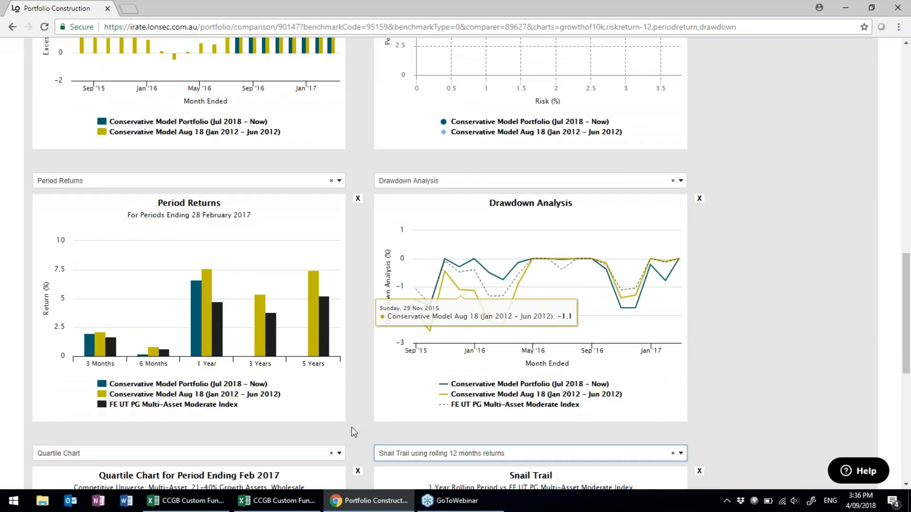
scroll(606, 367, "up", 3)
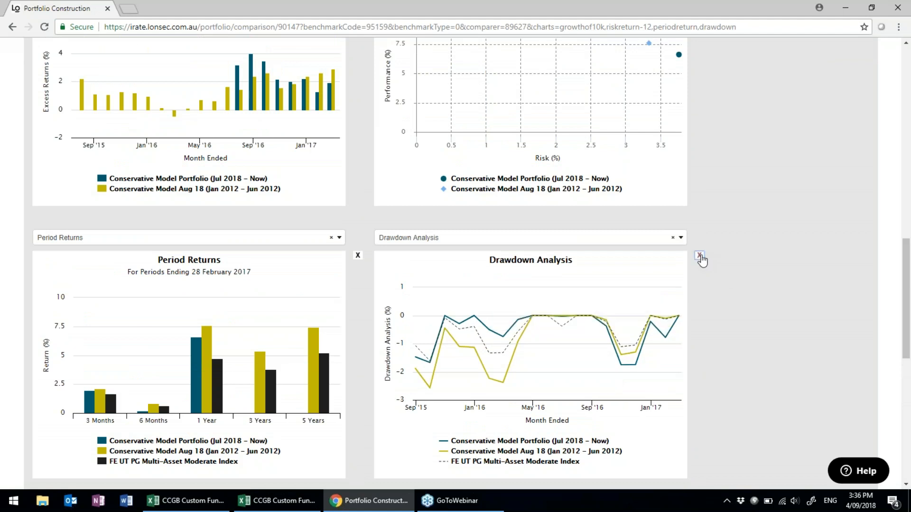
left_click(700, 257)
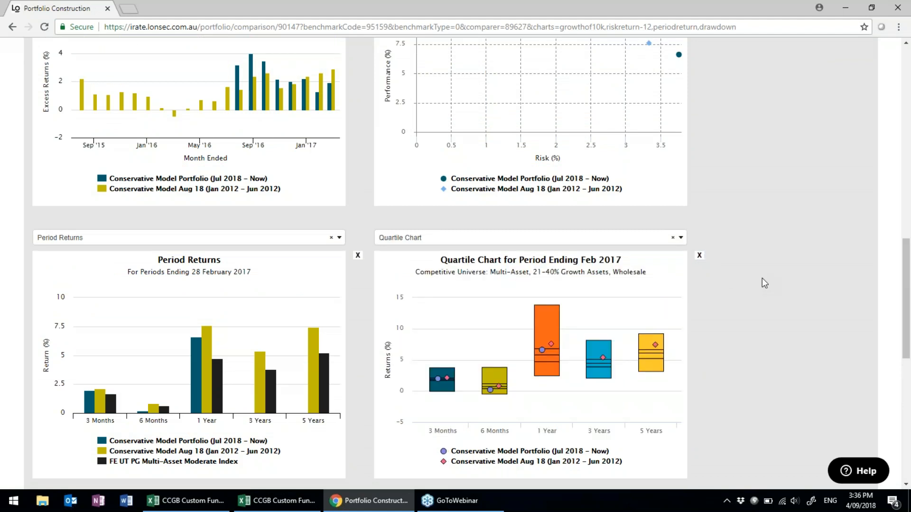
scroll(786, 323, "down", 6)
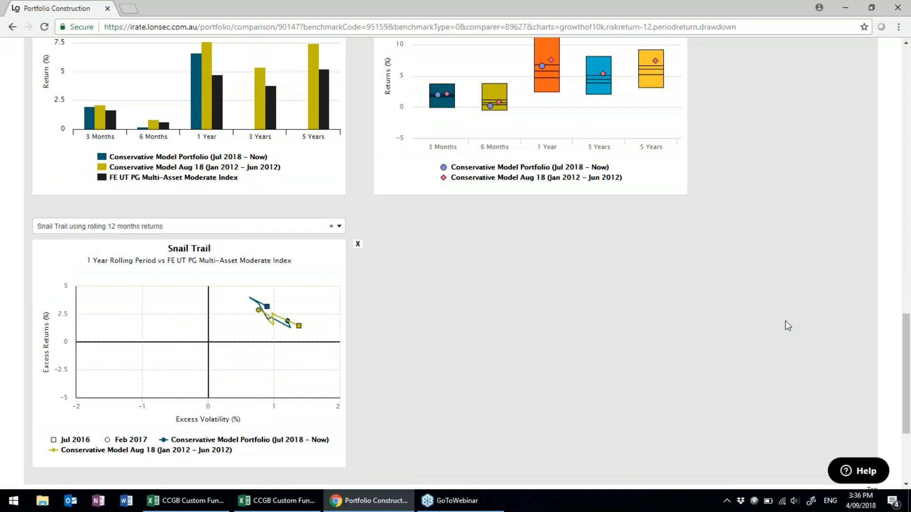
scroll(785, 320, "up", 6)
scroll(785, 321, "up", 4)
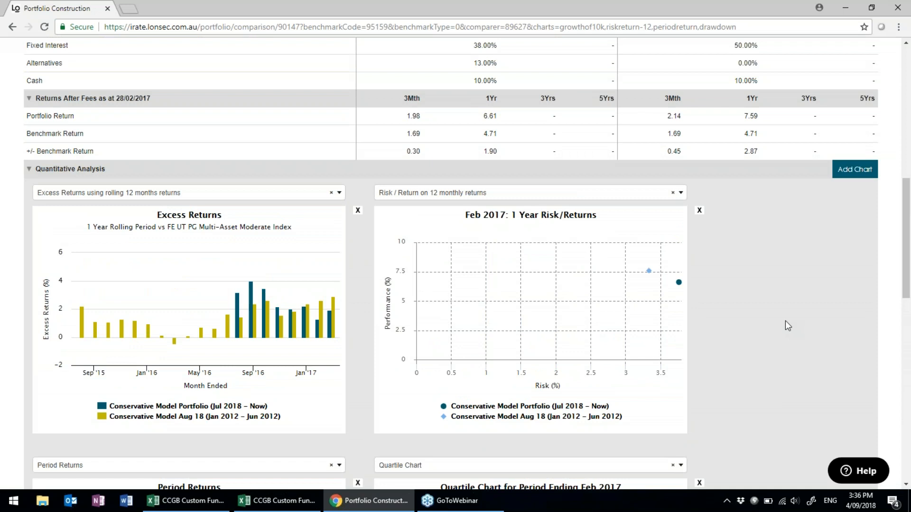
scroll(785, 321, "up", 1)
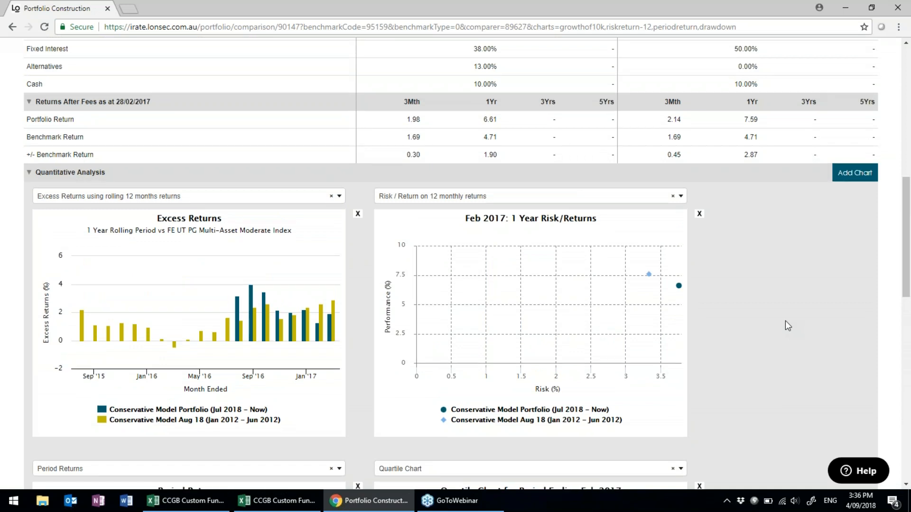
scroll(785, 320, "up", 5)
scroll(785, 321, "down", 3)
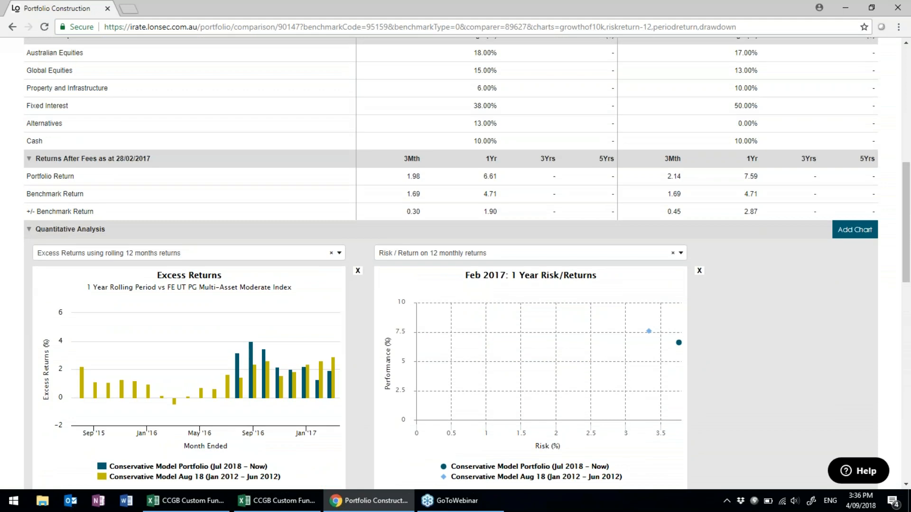
Start the printable report with commentary 'recommending portfolio A because.....' plus a second line.
scroll(785, 313, "up", 10)
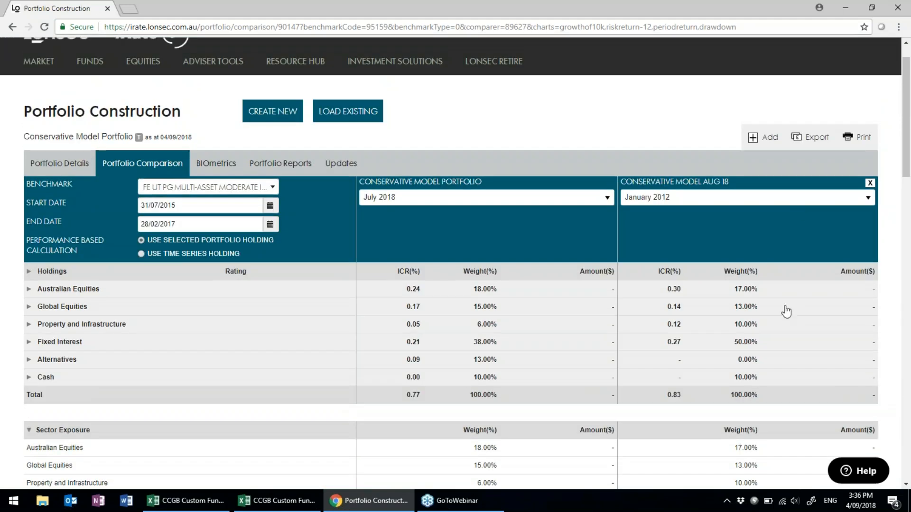
left_click(863, 140)
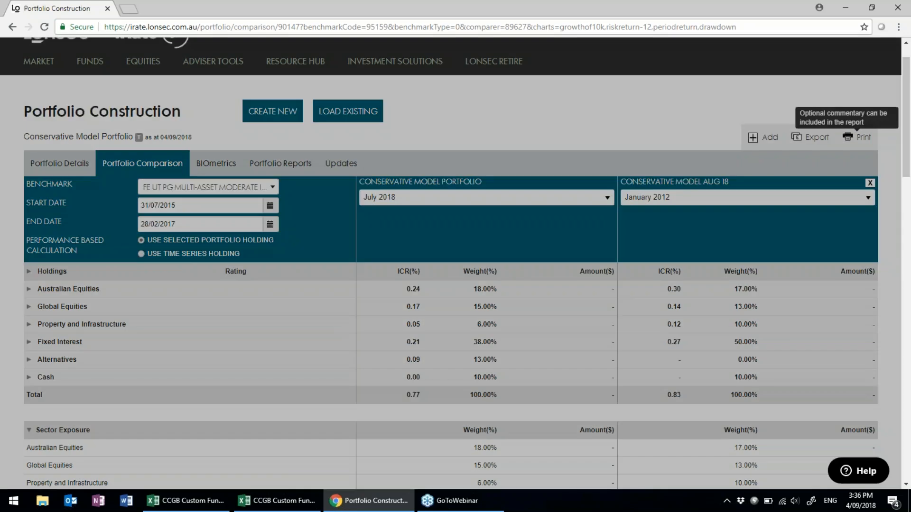
left_click(392, 208)
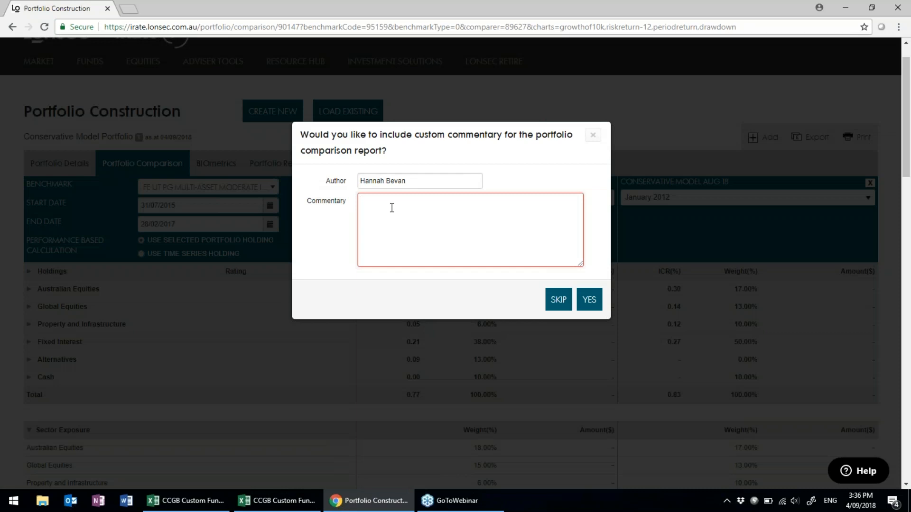
type("r")
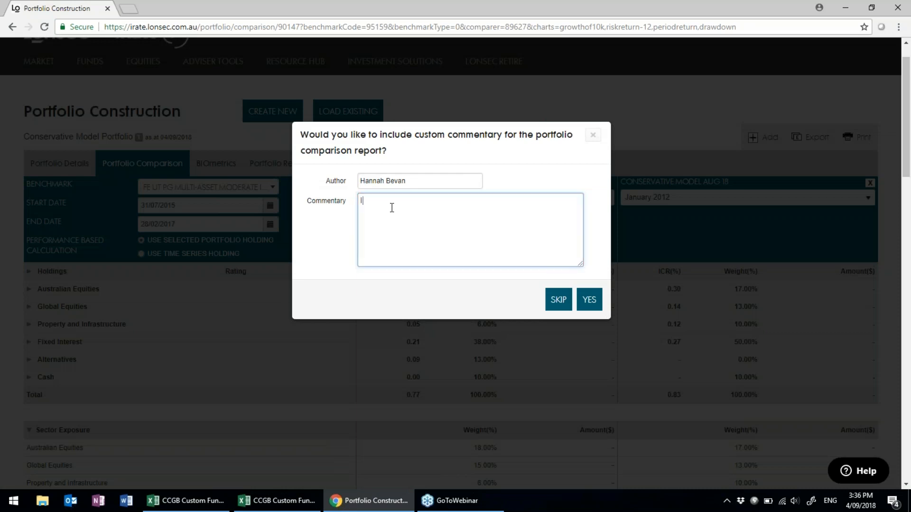
type("ecommending portfolio A because.....")
key("Return")
key("Return")
key("Return")
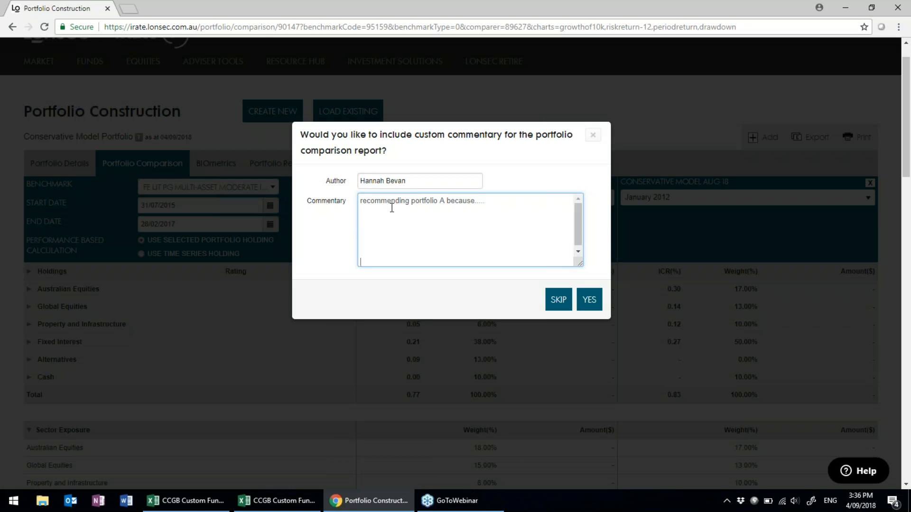
type("djjjjjlm.lm")
Replace the report's author name with the correct name and generate the report.
left_click(415, 180)
left_click_drag(415, 180, 329, 192)
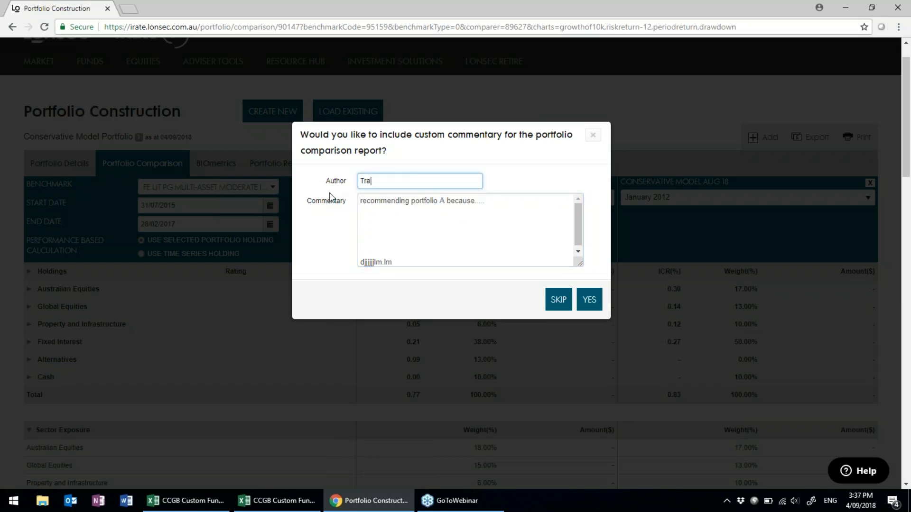
left_click(588, 302)
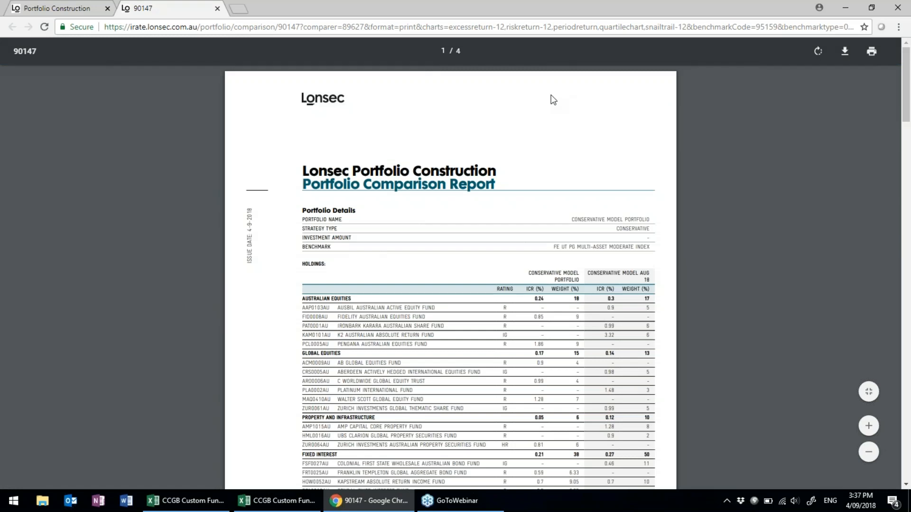
Review the 4-page comparison report's tables and charts, then return to Portfolio Construction.
scroll(732, 261, "down", 2)
scroll(732, 262, "down", 3)
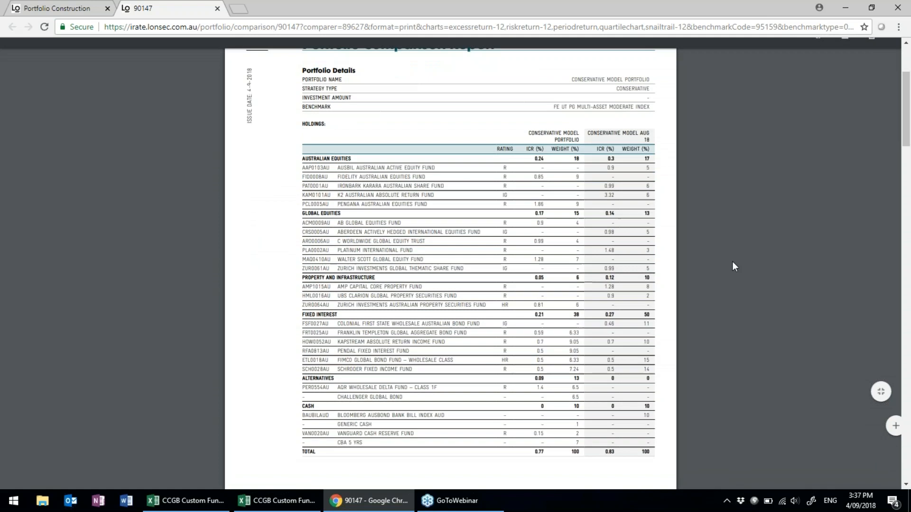
scroll(597, 284, "down", 8)
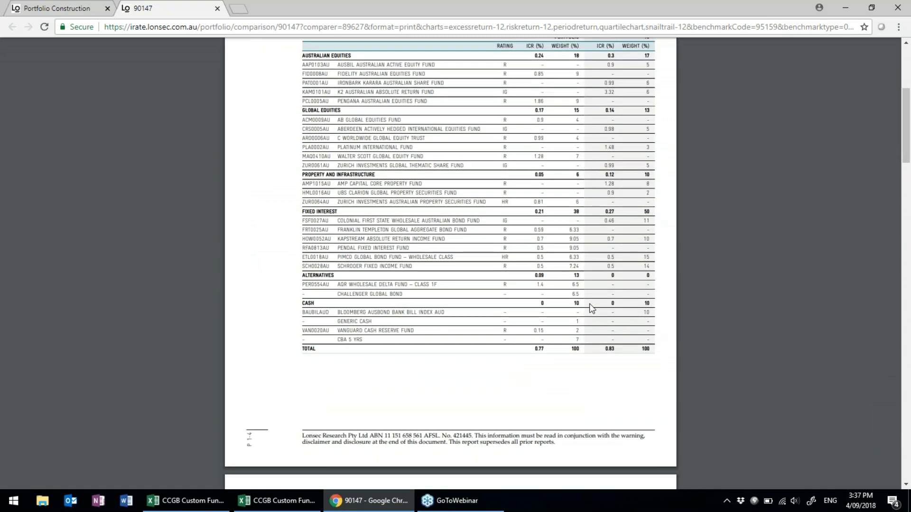
scroll(592, 309, "down", 4)
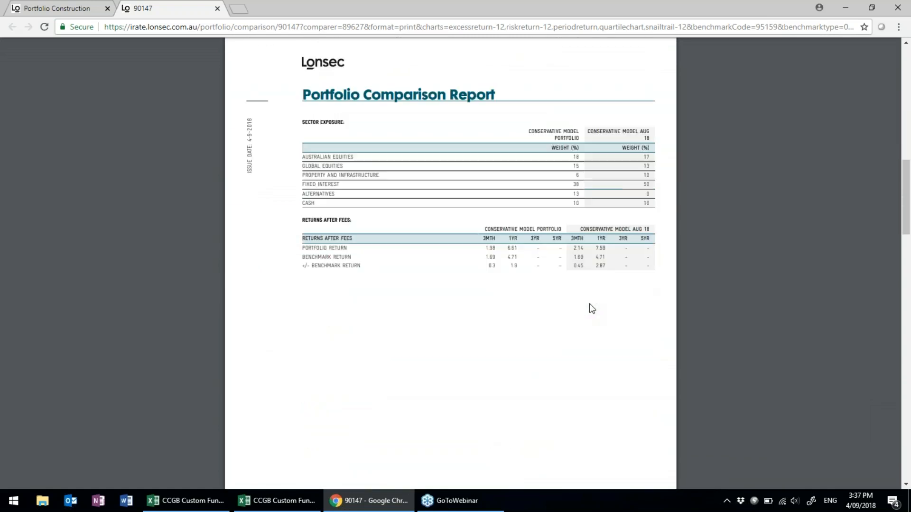
scroll(591, 308, "down", 10)
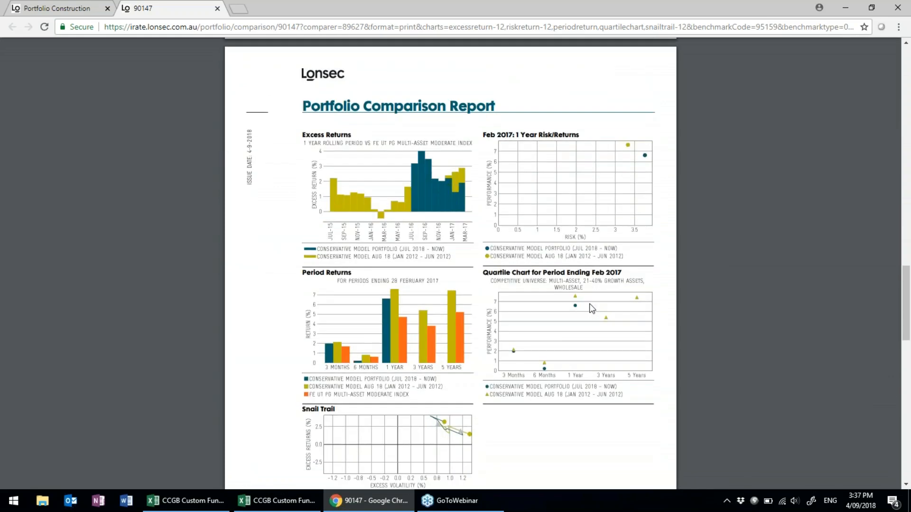
scroll(591, 308, "down", 1)
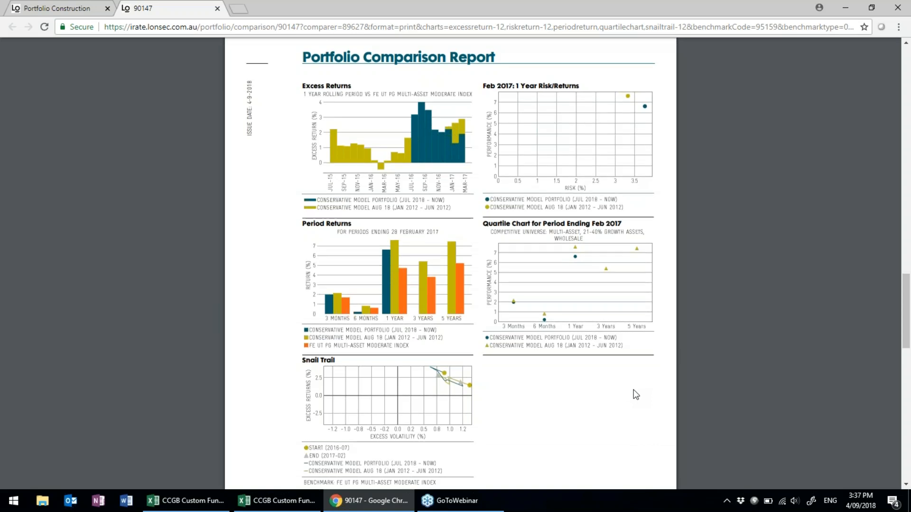
scroll(636, 395, "down", 10)
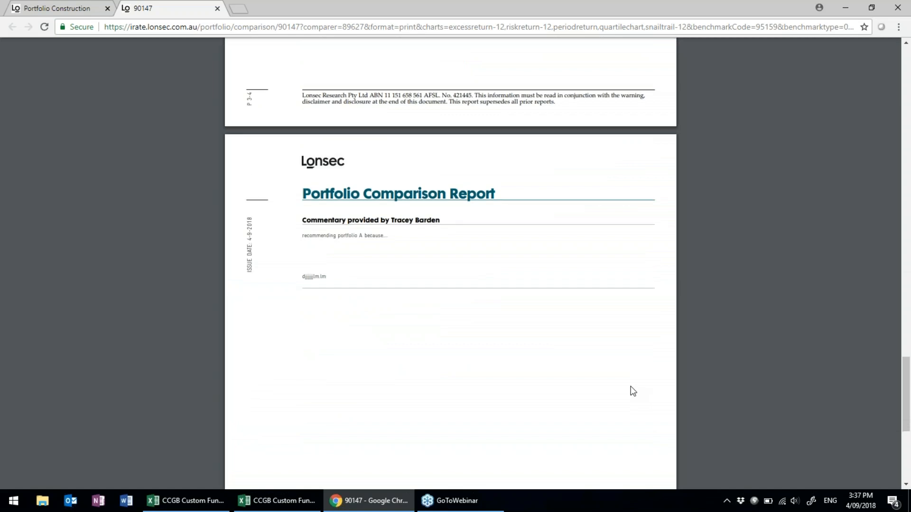
scroll(633, 391, "up", 10)
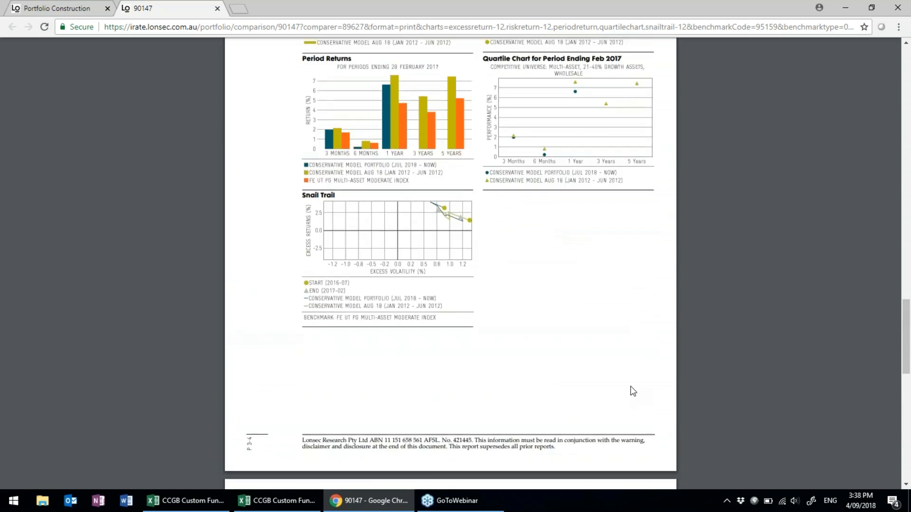
scroll(633, 392, "up", 10)
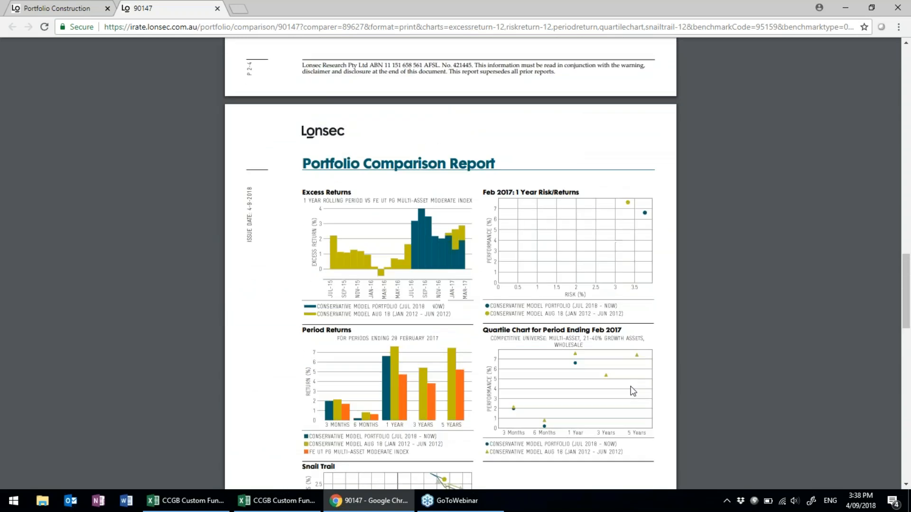
scroll(633, 391, "up", 10)
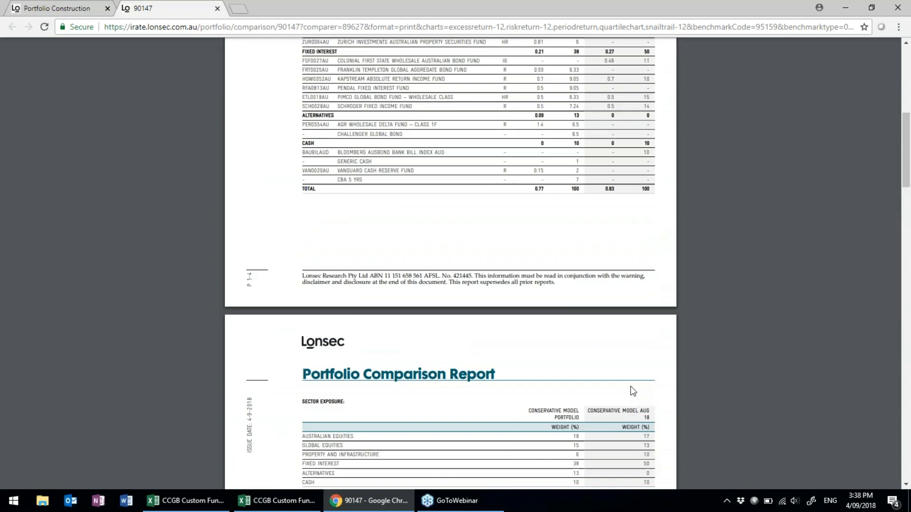
scroll(628, 389, "up", 3)
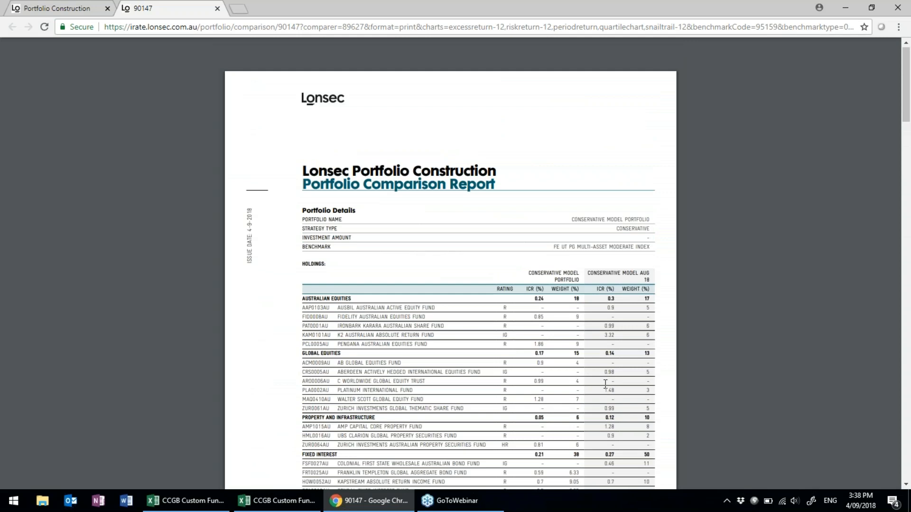
scroll(605, 384, "down", 8)
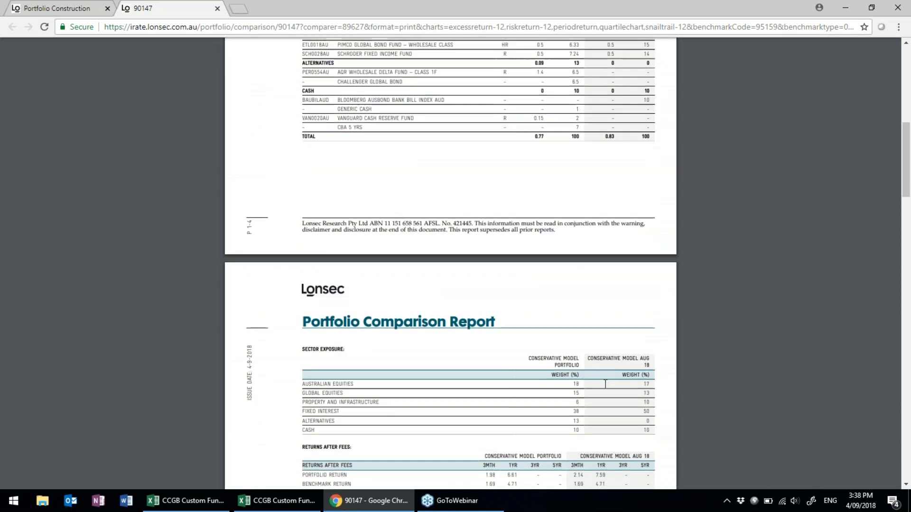
scroll(605, 384, "down", 1)
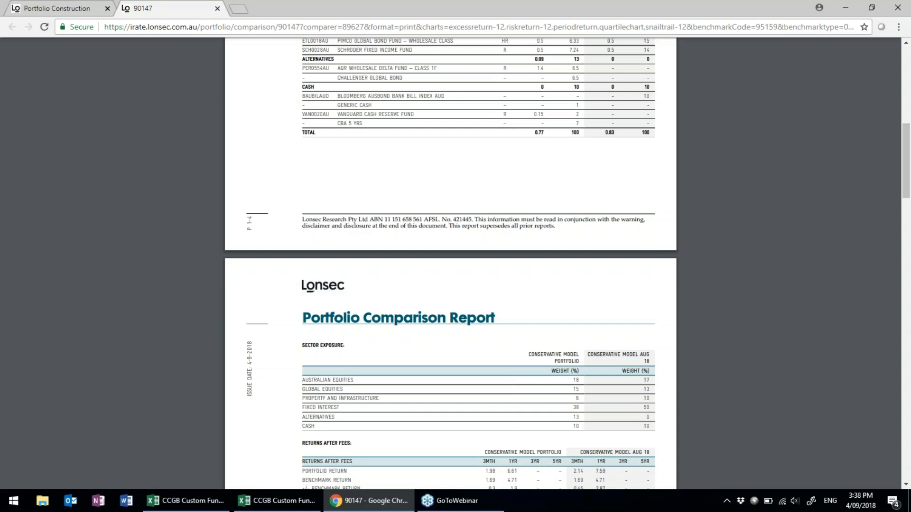
scroll(545, 326, "down", 4)
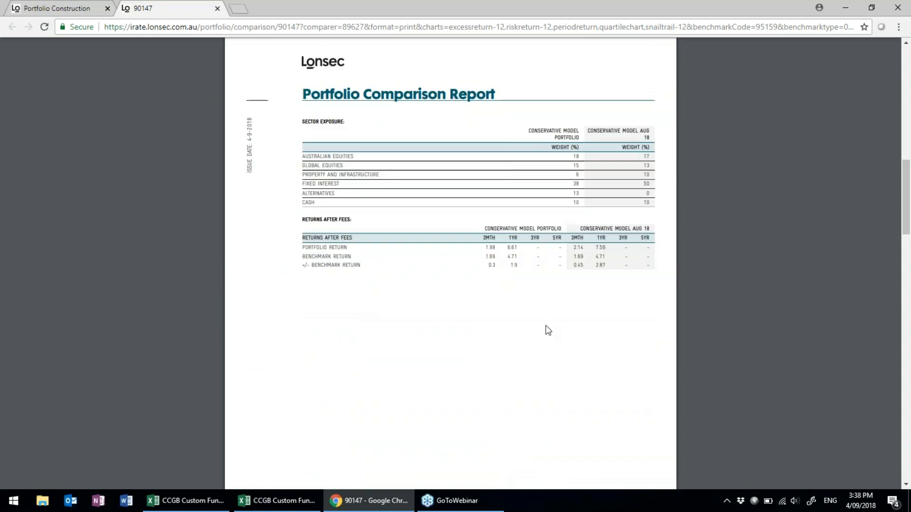
left_click(57, 8)
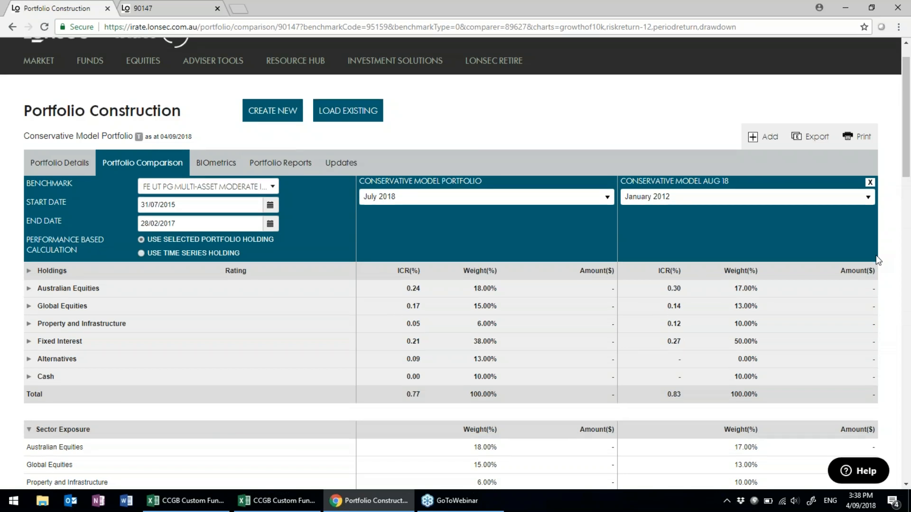
Browse the extra charts list under Quantitative Analysis and close it without adding any chart.
scroll(877, 260, "down", 10)
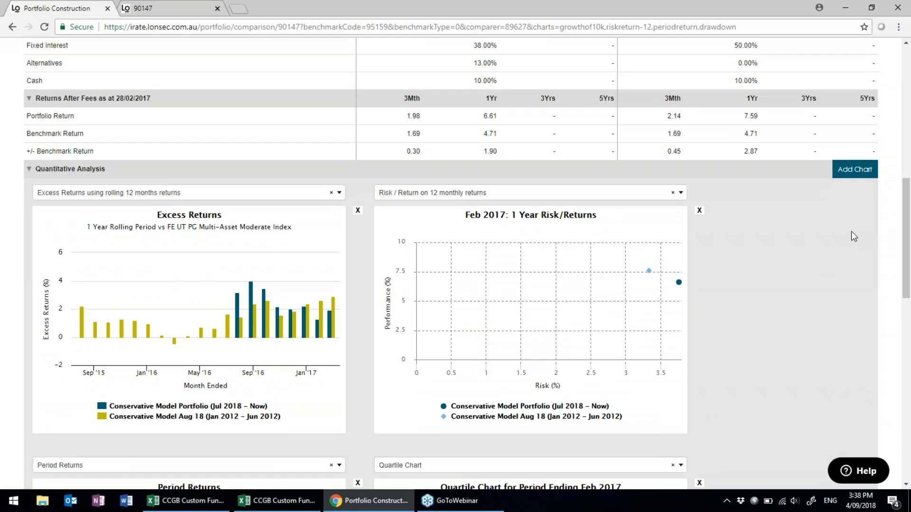
left_click(852, 177)
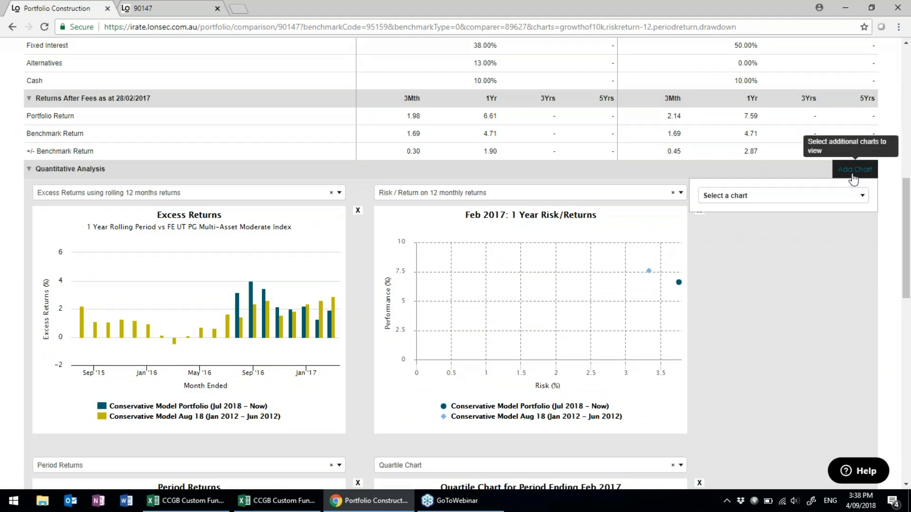
left_click(825, 201)
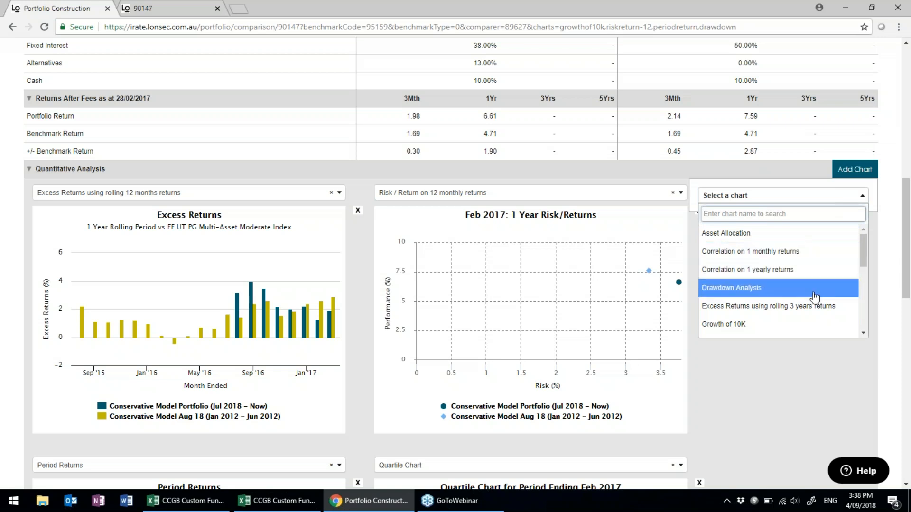
scroll(812, 297, "down", 2)
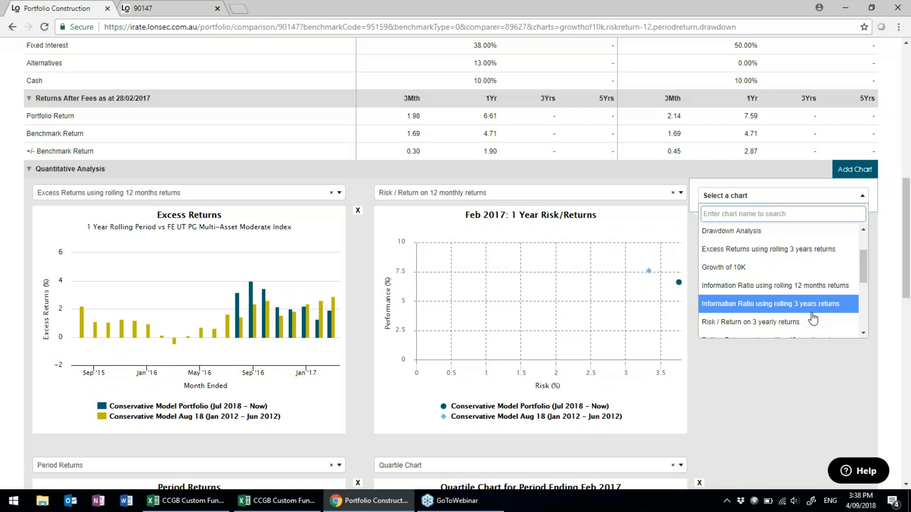
scroll(812, 338, "down", 2)
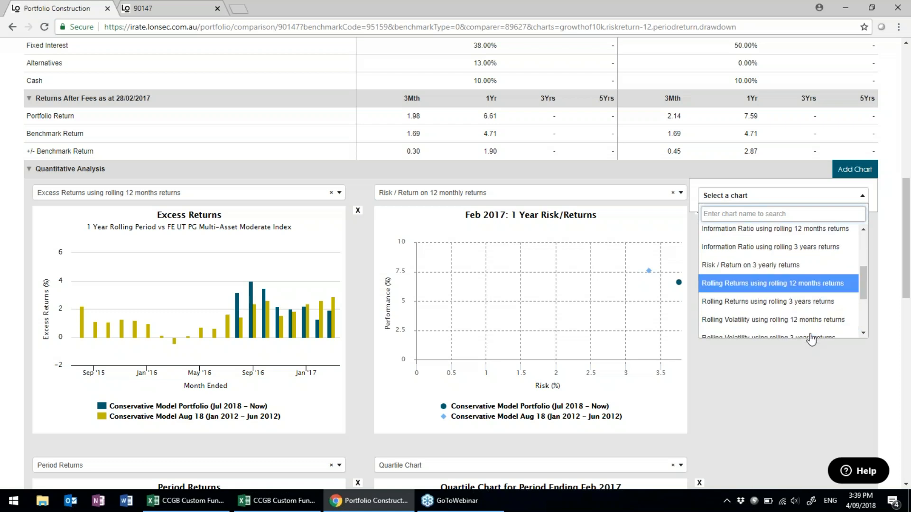
left_click(802, 371)
Return to the top of the page and open the Portfolio Reports options.
scroll(802, 371, "up", 7)
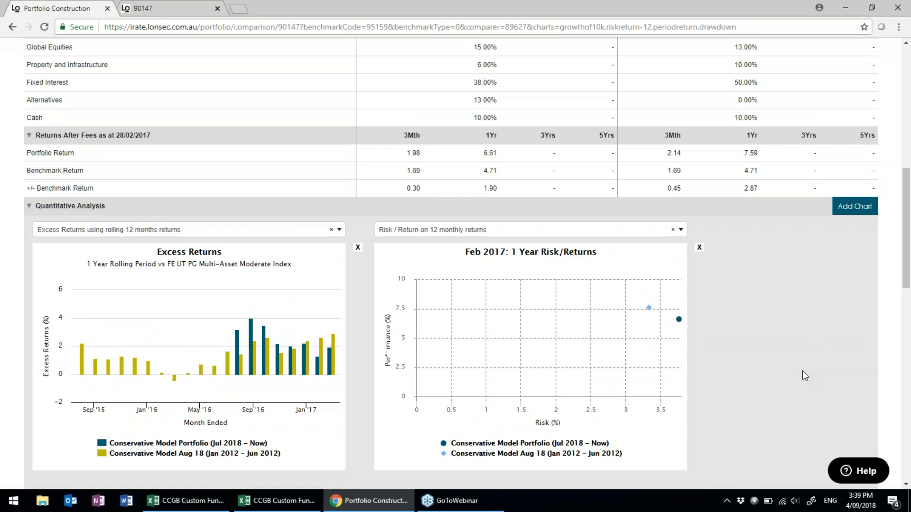
scroll(801, 371, "up", 3)
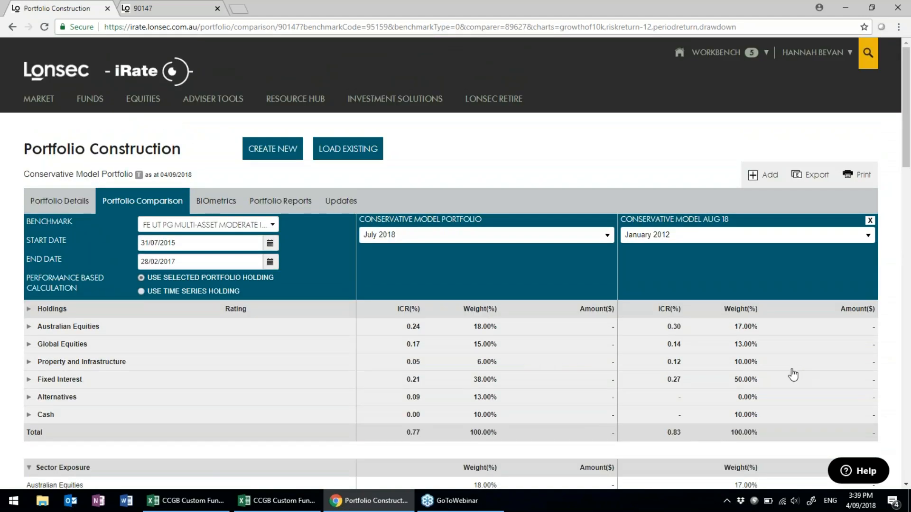
left_click(287, 204)
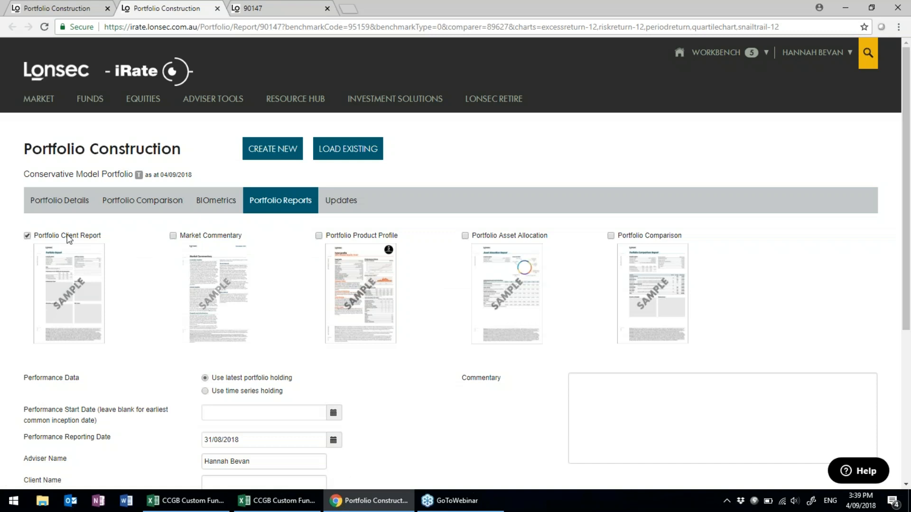
Enter two lines of test commentary for the Portfolio Client Report and generate it as PDF.
scroll(74, 240, "down", 1)
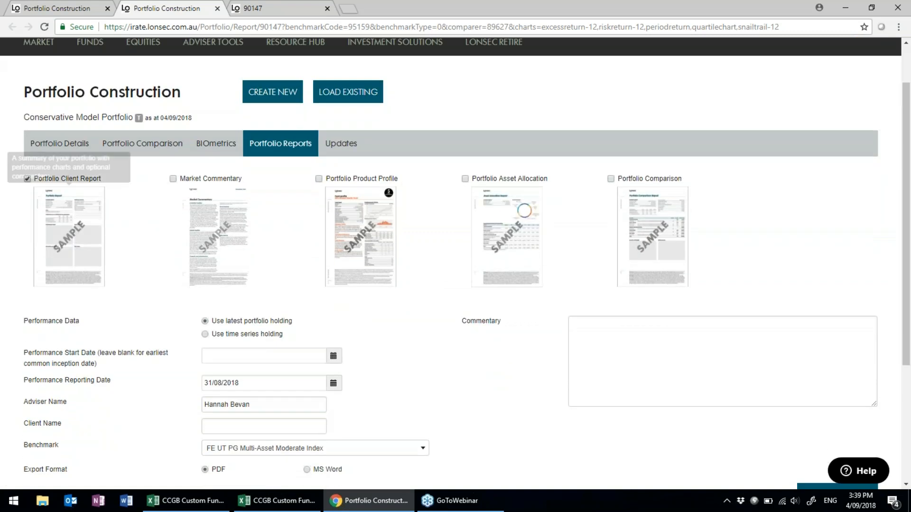
left_click(78, 234)
left_click(612, 332)
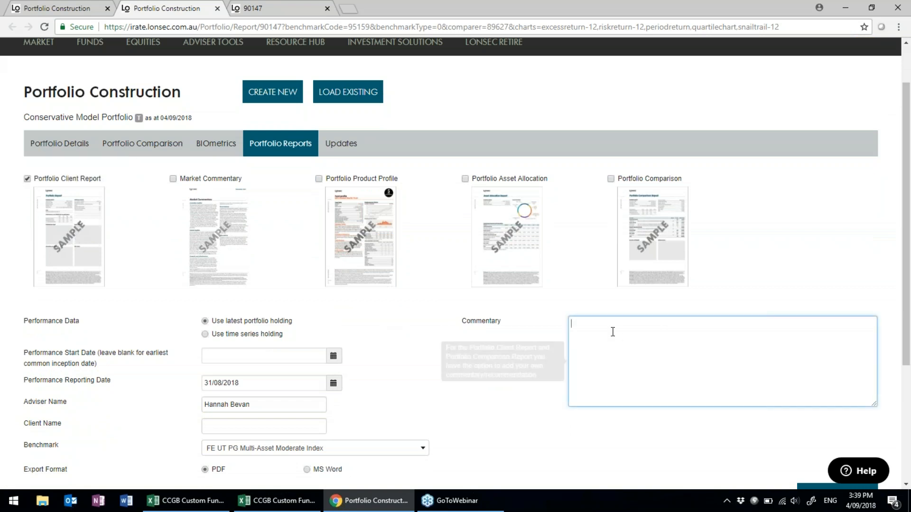
type("dhjbubfiubf")
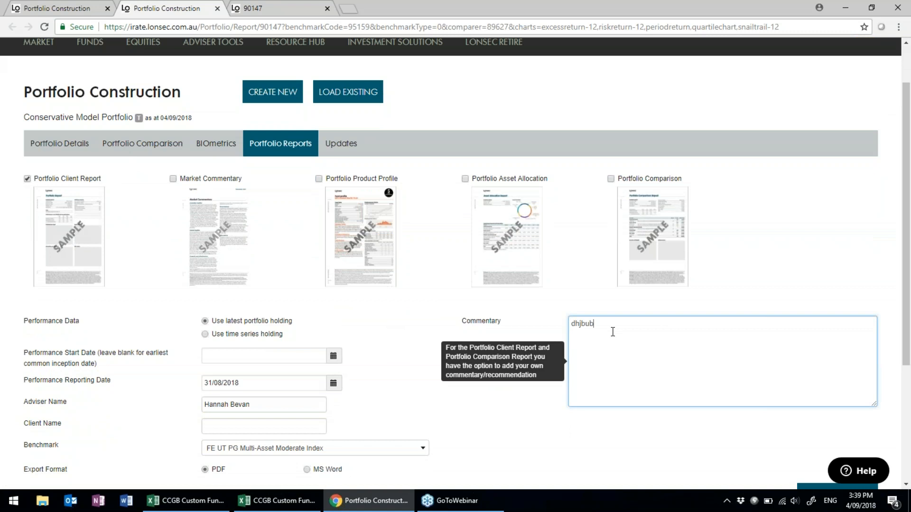
key("Return")
key("Return")
key("Return")
key("Return")
type("sjfkudbkjbhjfa")
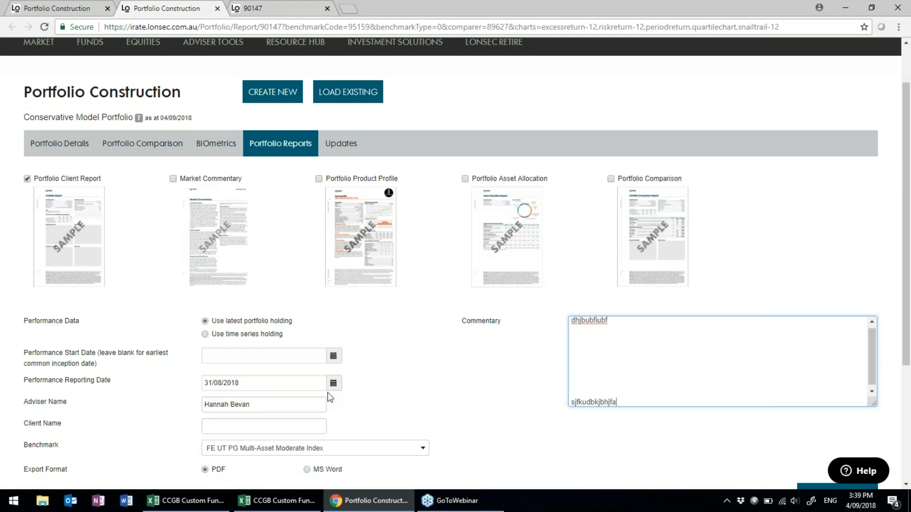
scroll(463, 404, "down", 1)
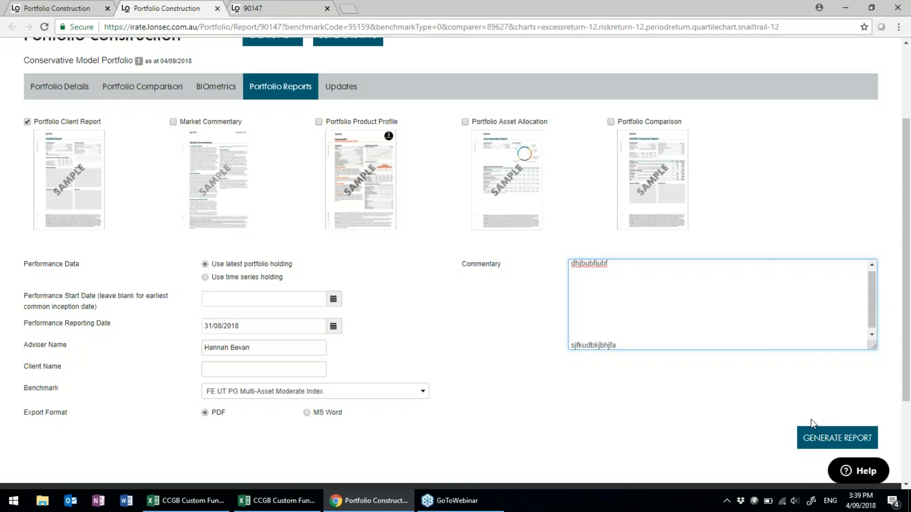
left_click(846, 442)
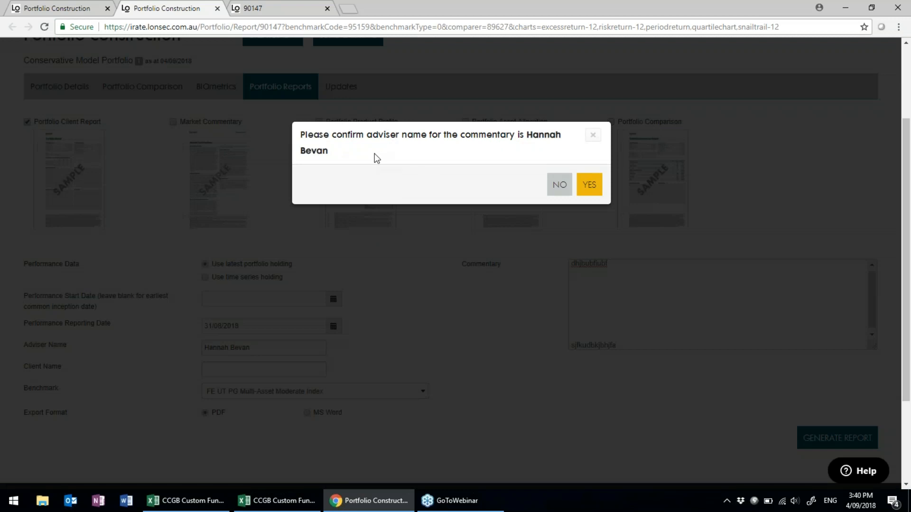
Confirm the adviser name, let the PortfolioClientReport PDF download, then return to Portfolio Details and open the PDF.
left_click(593, 188)
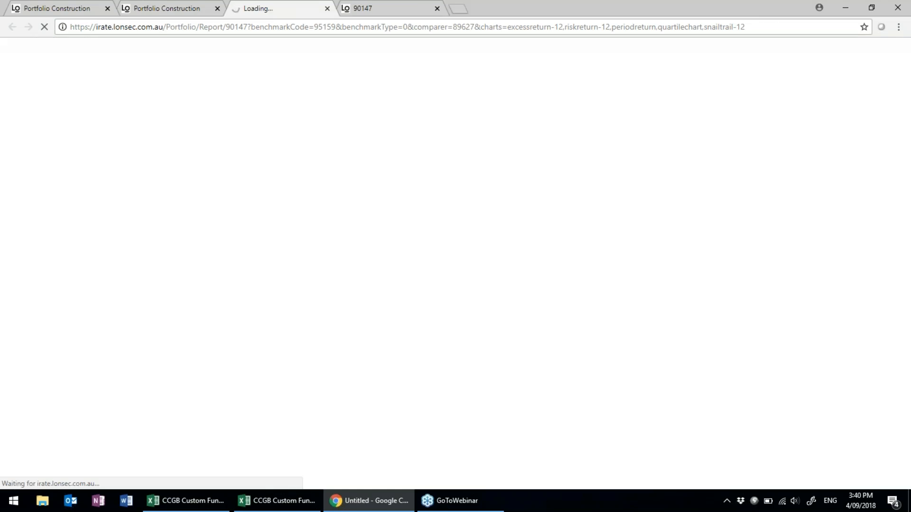
left_click(165, 8)
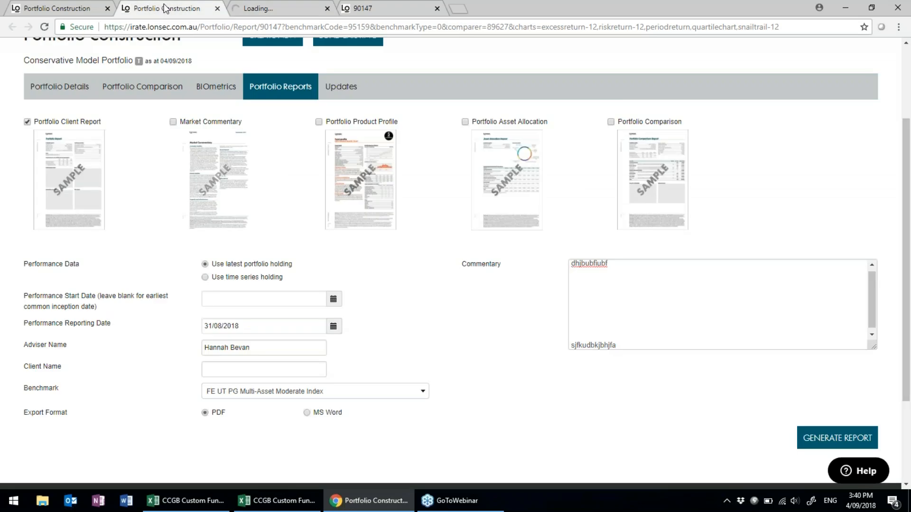
scroll(147, 207, "up", 1)
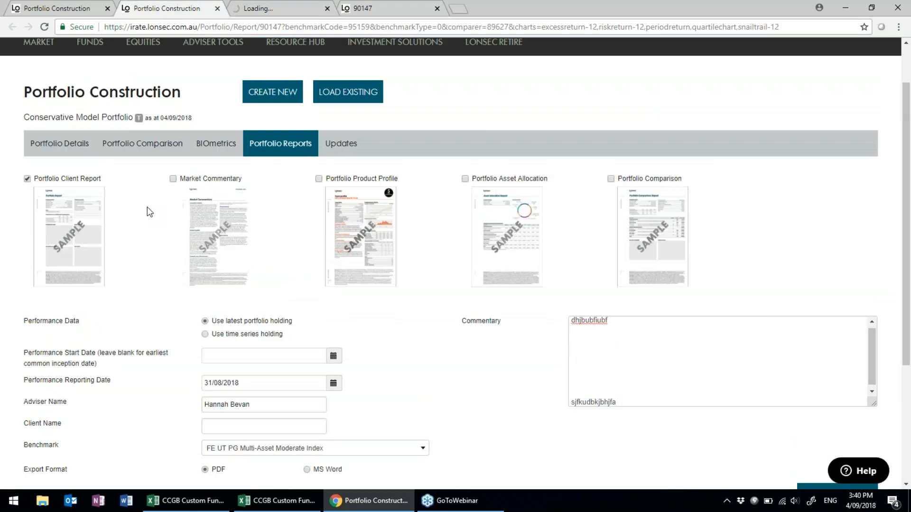
scroll(147, 207, "up", 1)
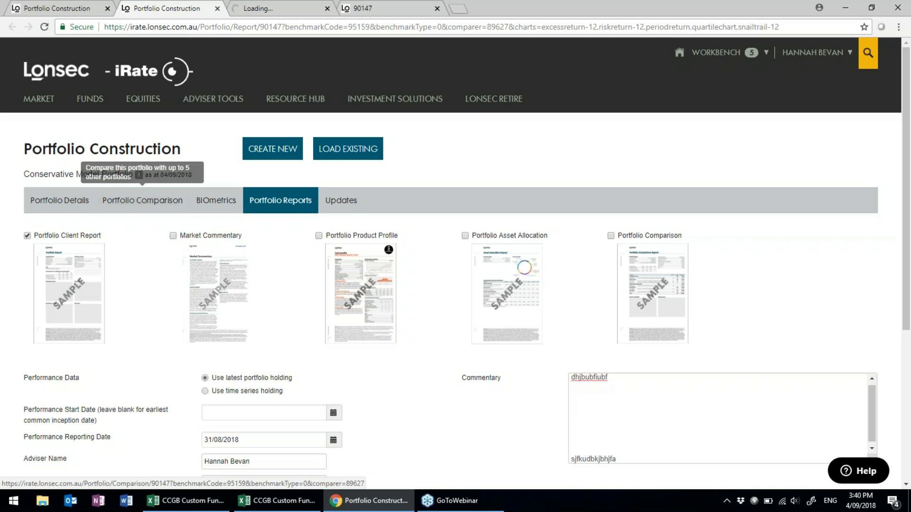
left_click(278, 11)
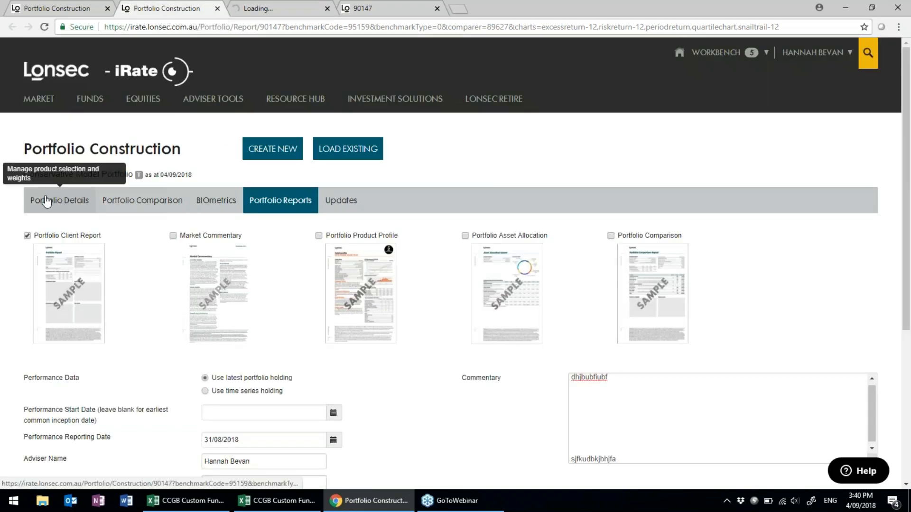
left_click(46, 201)
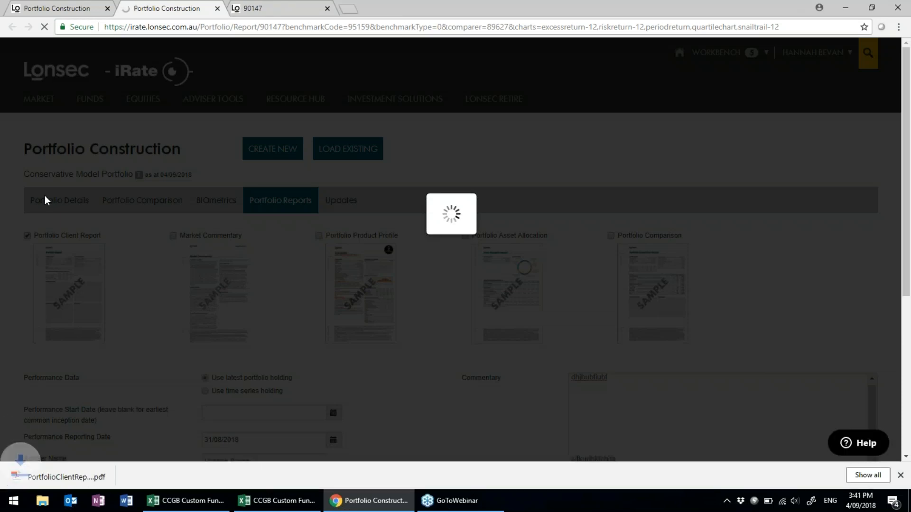
left_click(64, 477)
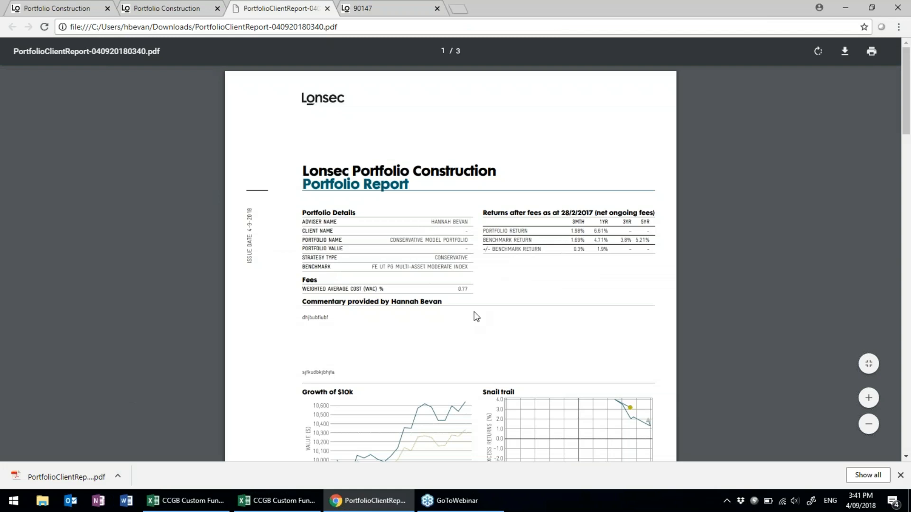
Read through pages 1–3 of the Portfolio Client Report PDF, then go back to Portfolio Construction.
scroll(475, 314, "down", 1)
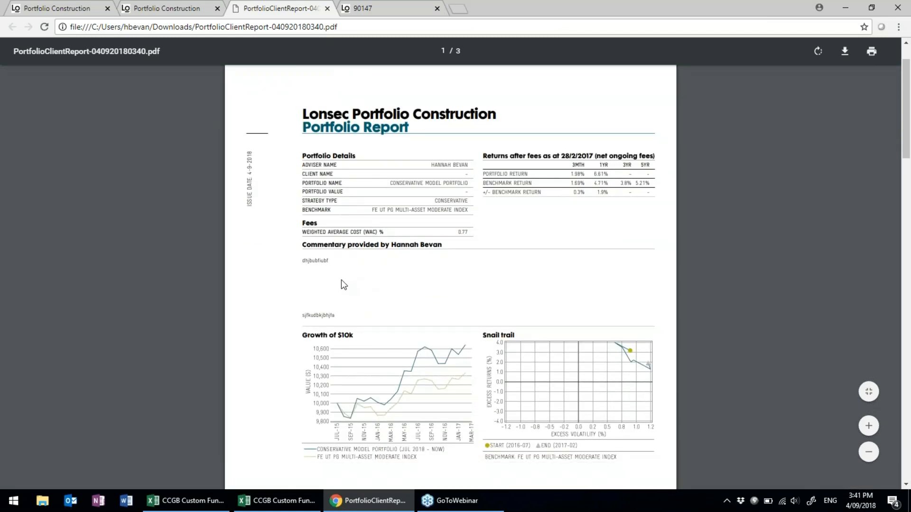
scroll(392, 323, "down", 6)
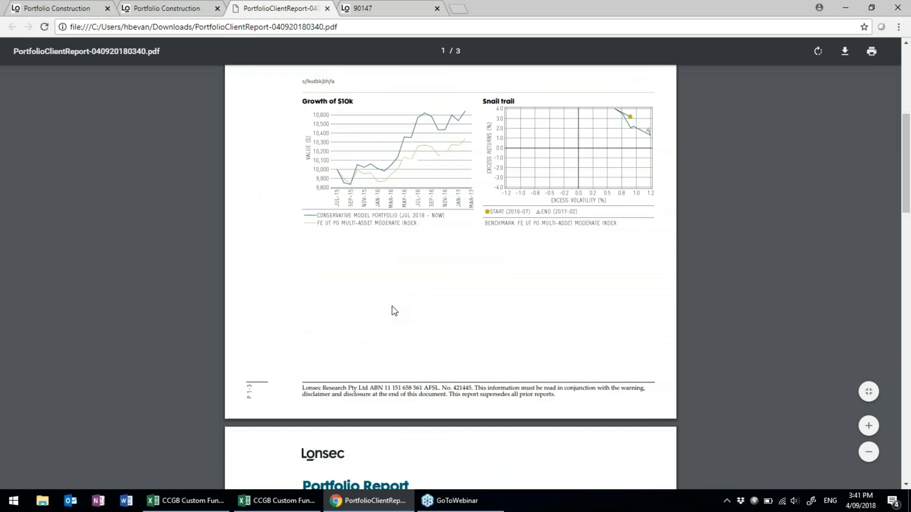
scroll(389, 307, "down", 9)
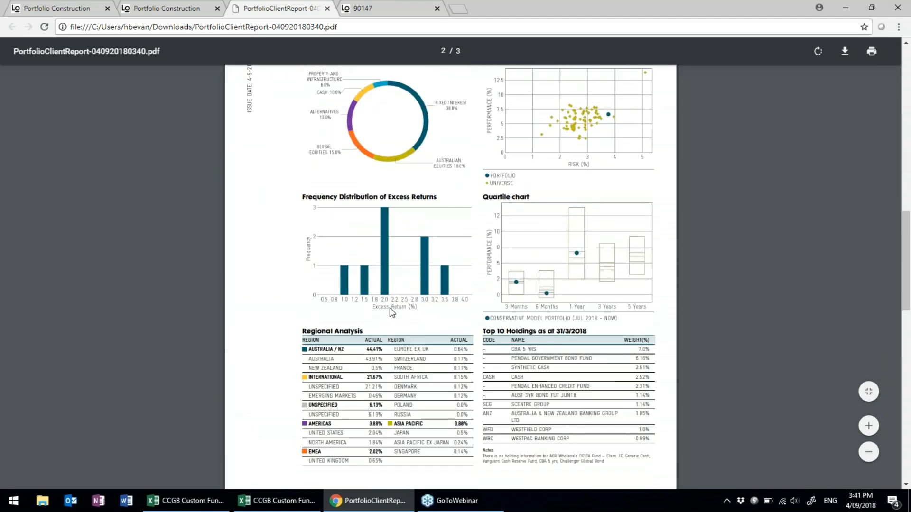
scroll(389, 309, "down", 10)
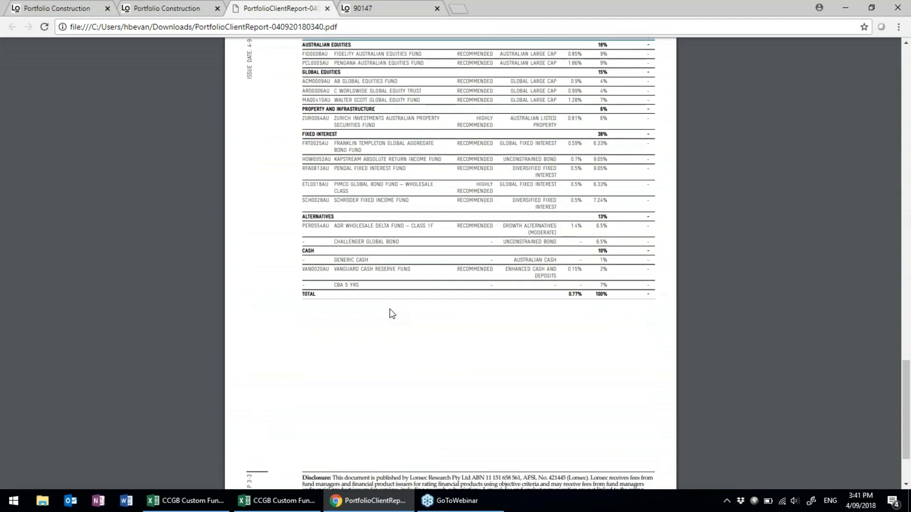
scroll(452, 328, "up", 20)
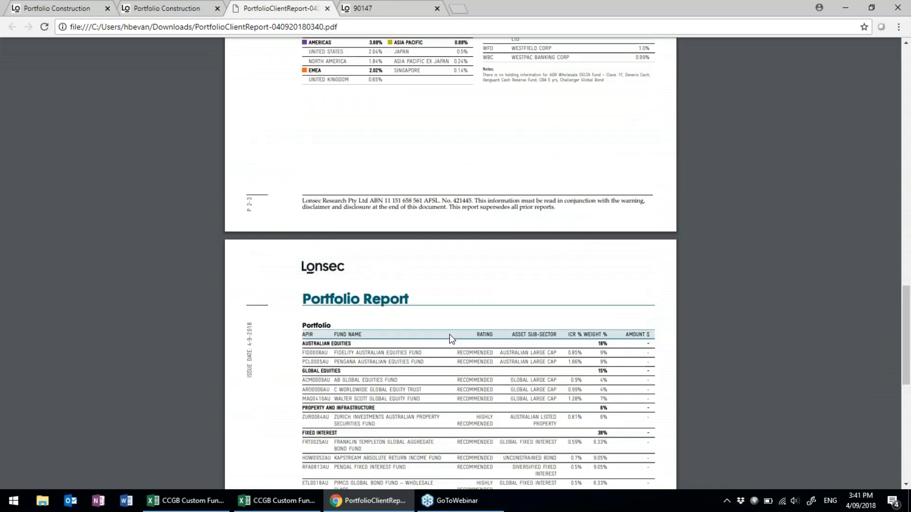
scroll(449, 335, "up", 12)
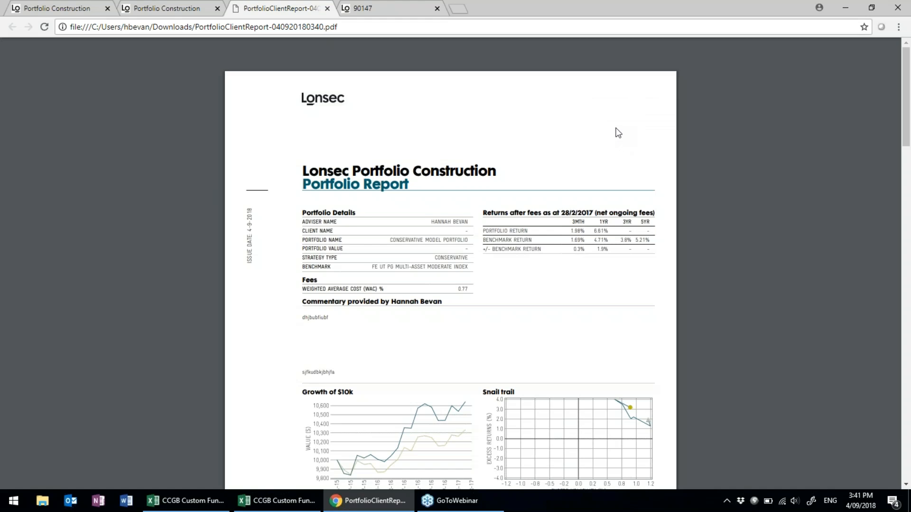
left_click(185, 10)
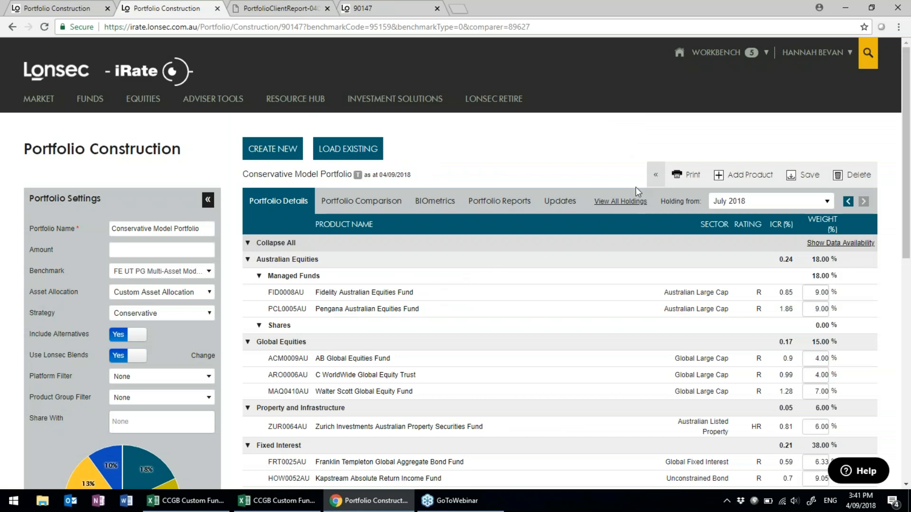
Open the Conservative Model Portfolio in Quant analysis, expand its periods, and delete all products.
left_click(652, 183)
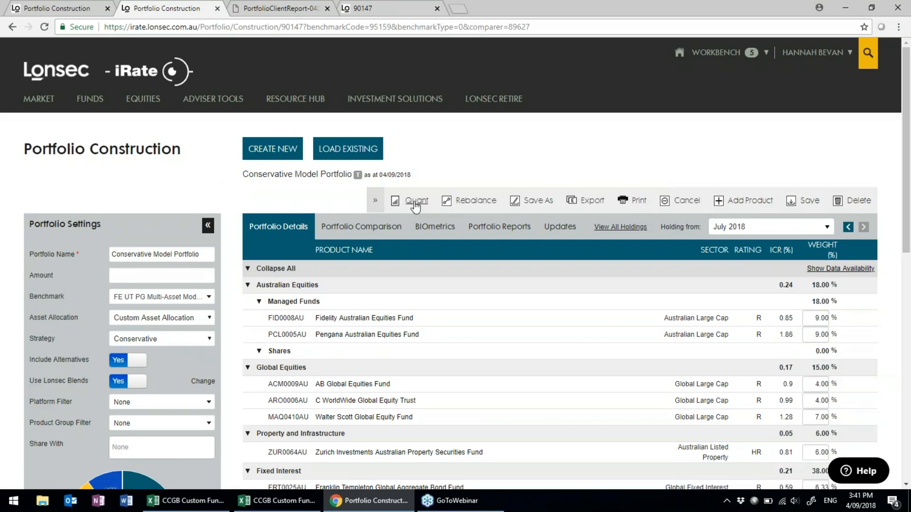
left_click(416, 203)
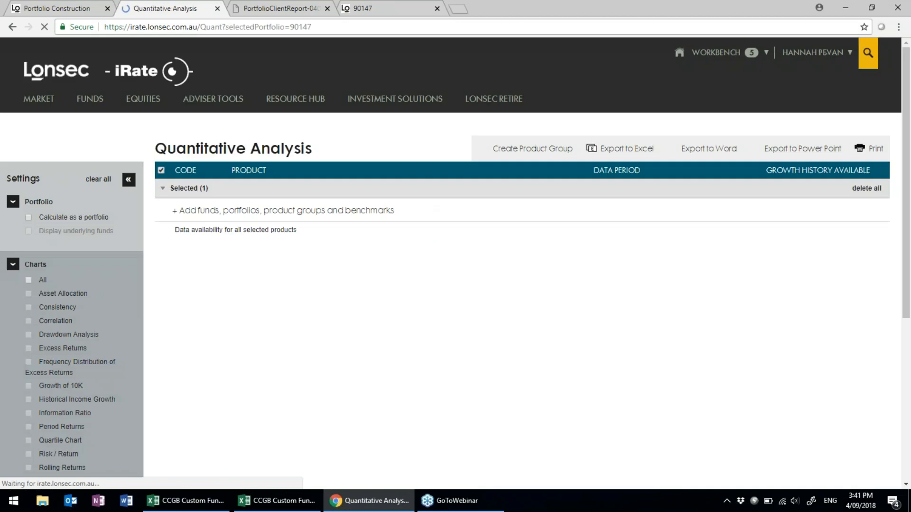
mouse_move(213, 98)
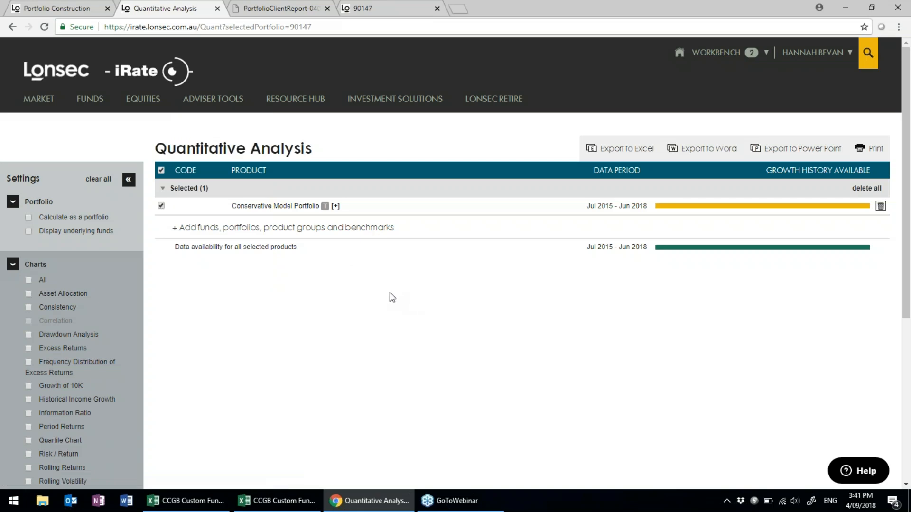
left_click(335, 207)
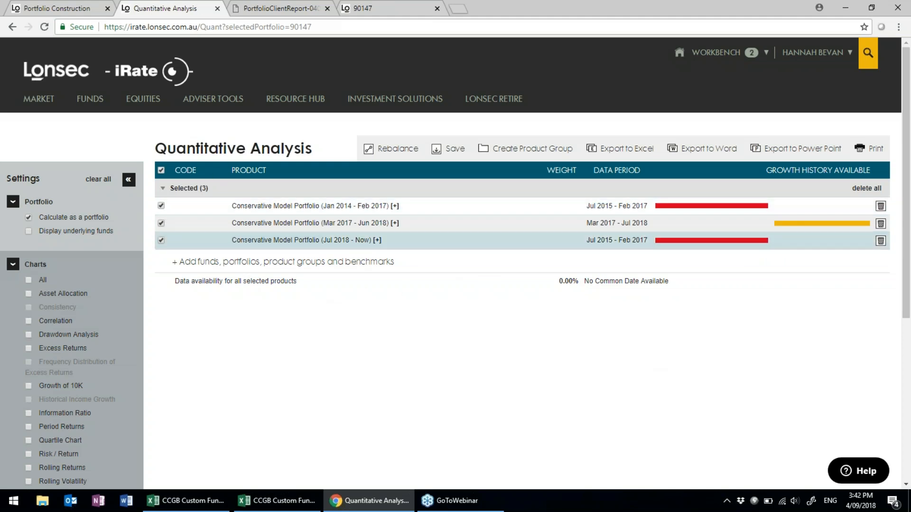
left_click(868, 189)
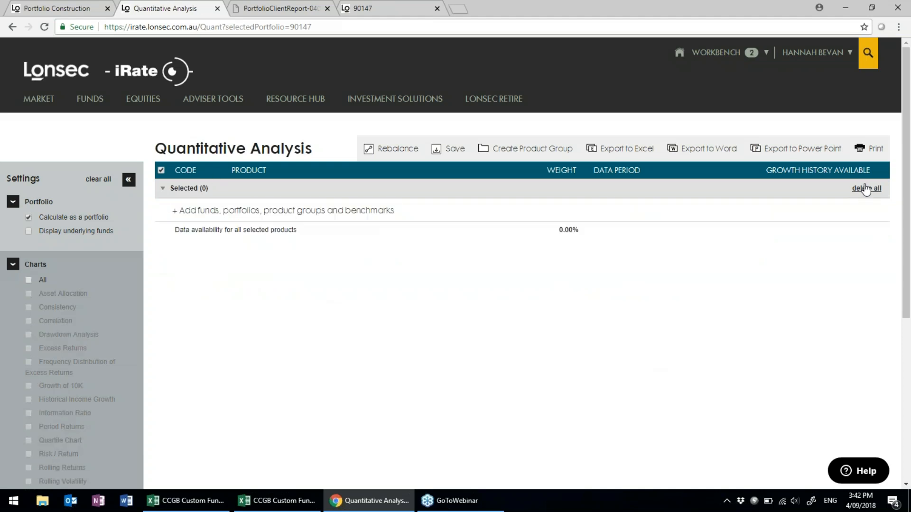
Add Challenger Global Bond (CHA01) from the Custom products list.
left_click(297, 214)
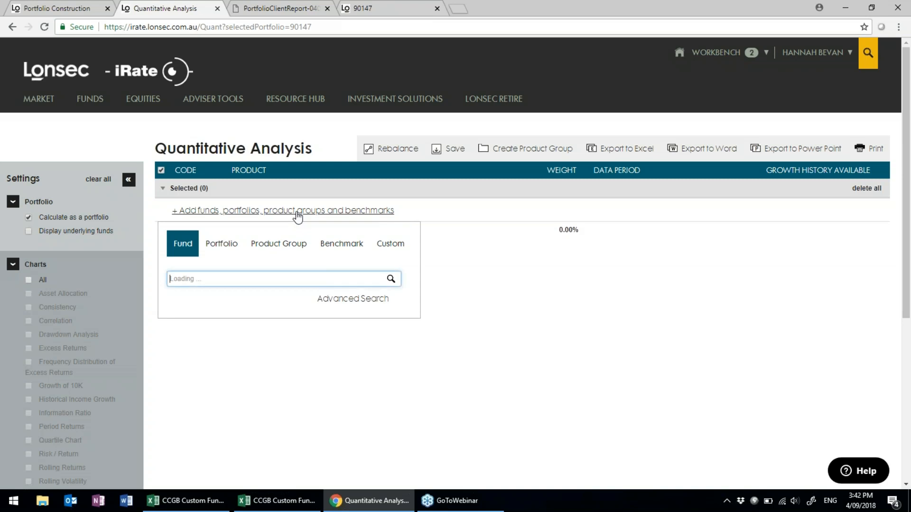
left_click(390, 246)
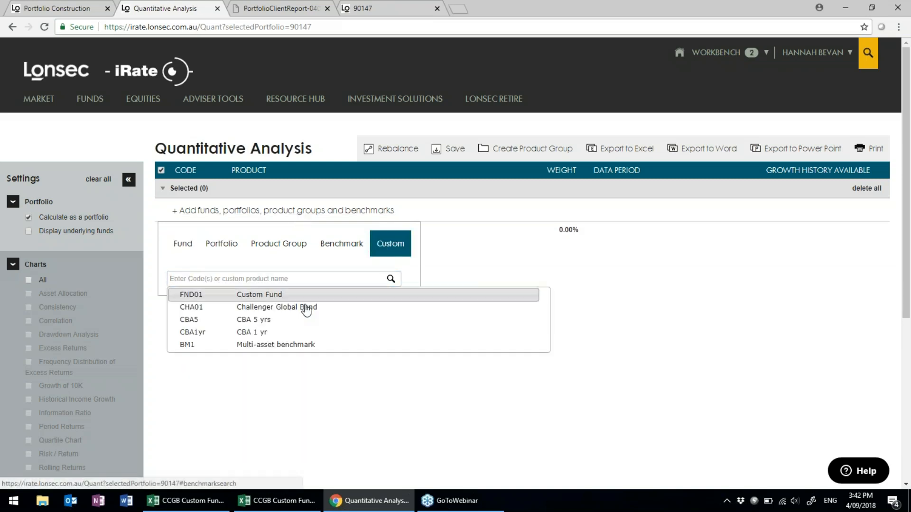
left_click(278, 309)
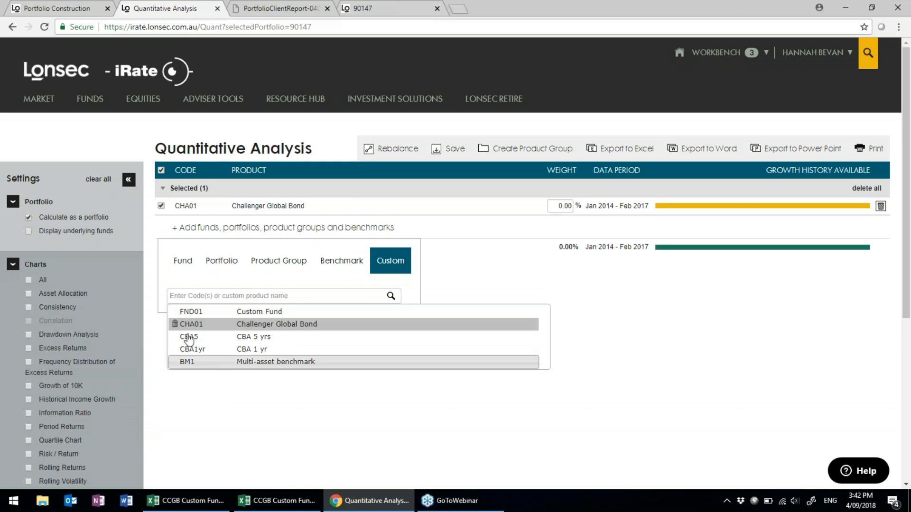
Search funds for 'aqr delta' and add AQR Wholesale DELTA Fund — Class 1F (PER0554AU).
left_click(180, 295)
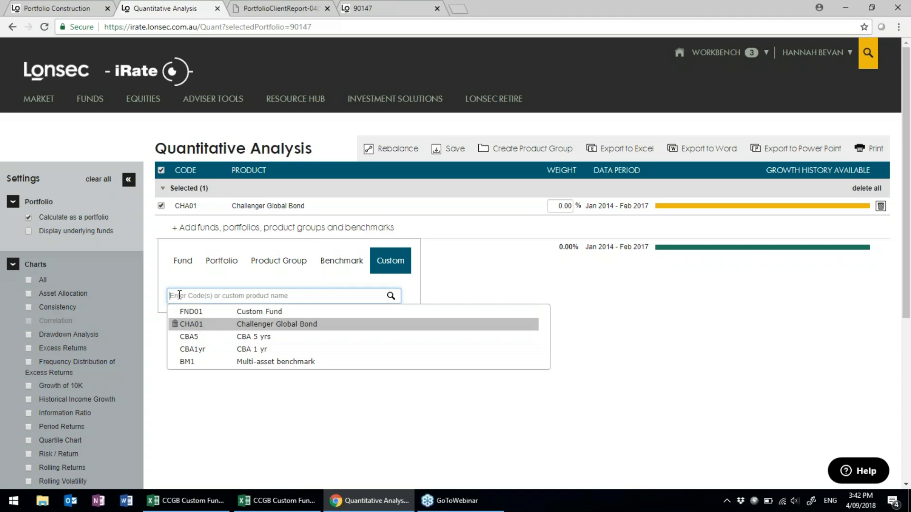
type("aqr delta")
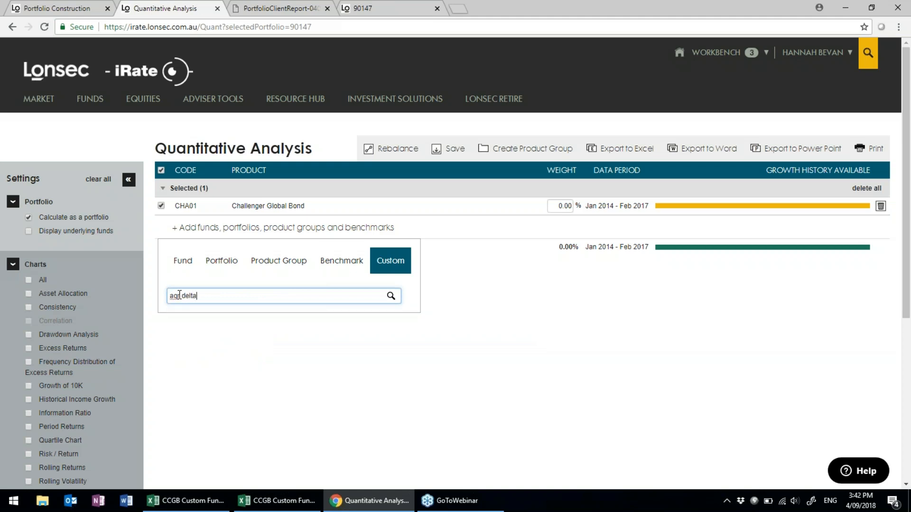
left_click(183, 261)
left_click(234, 295)
type("aqr delta")
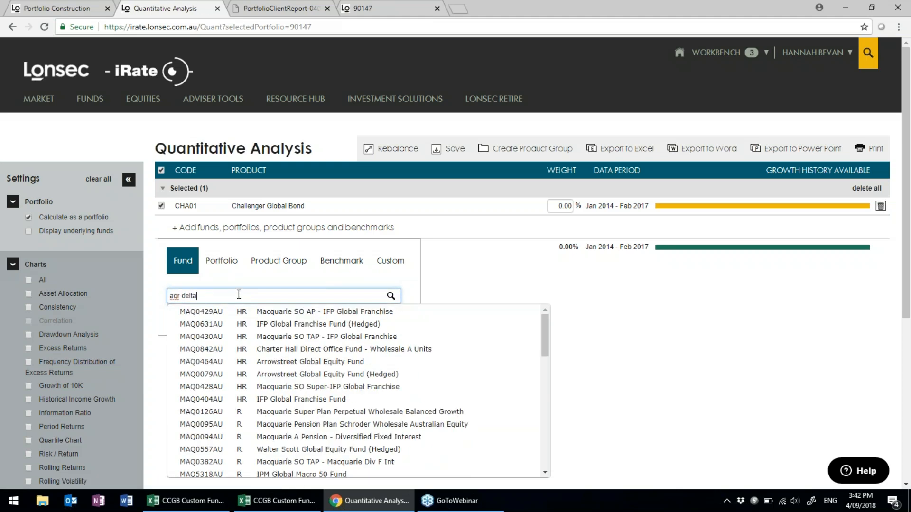
left_click(253, 314)
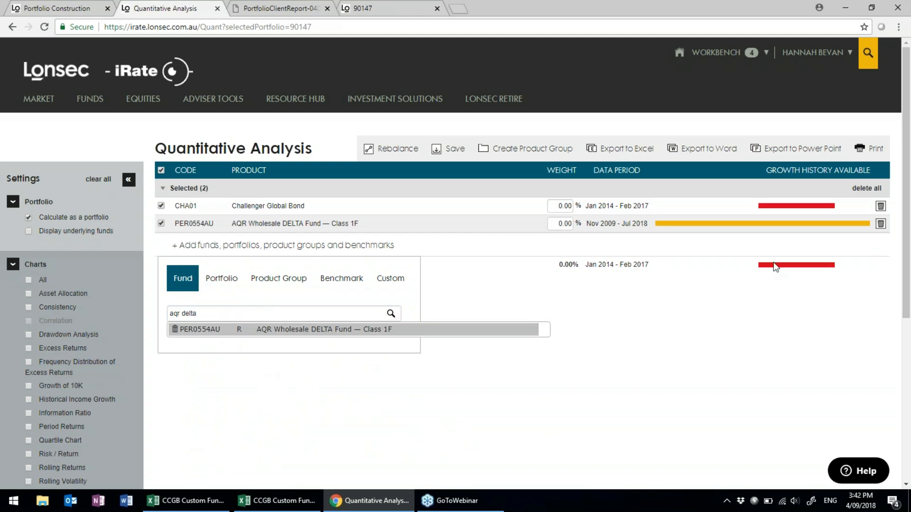
left_click(694, 362)
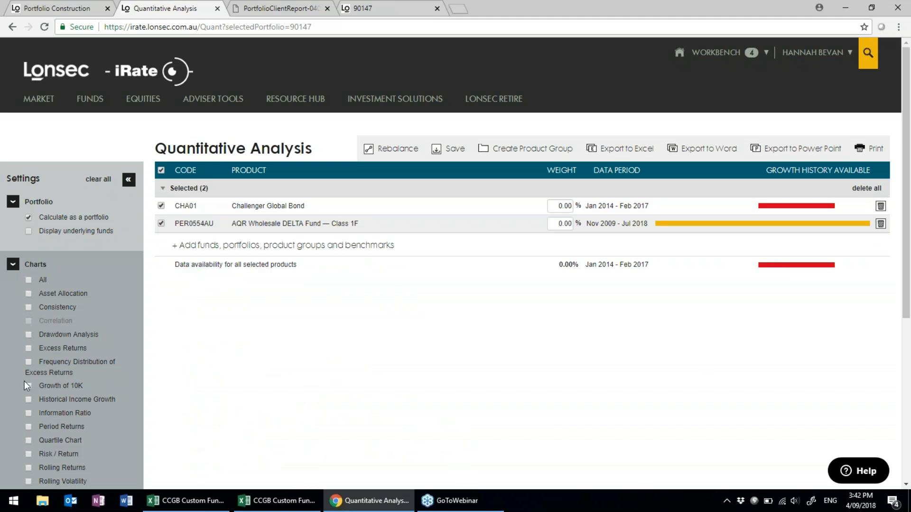
Tick the Growth of 10K chart and generate it for the two selected funds.
scroll(70, 346, "down", 2)
left_click(29, 272)
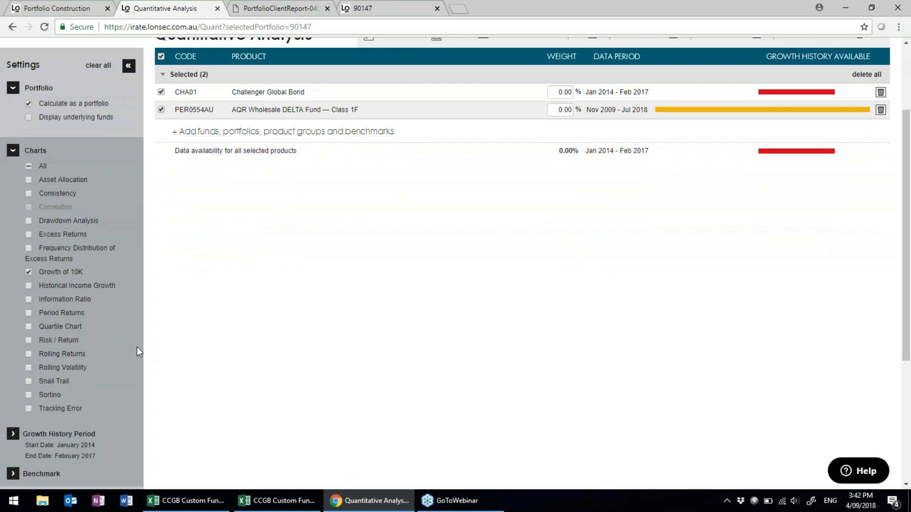
scroll(118, 354, "down", 3)
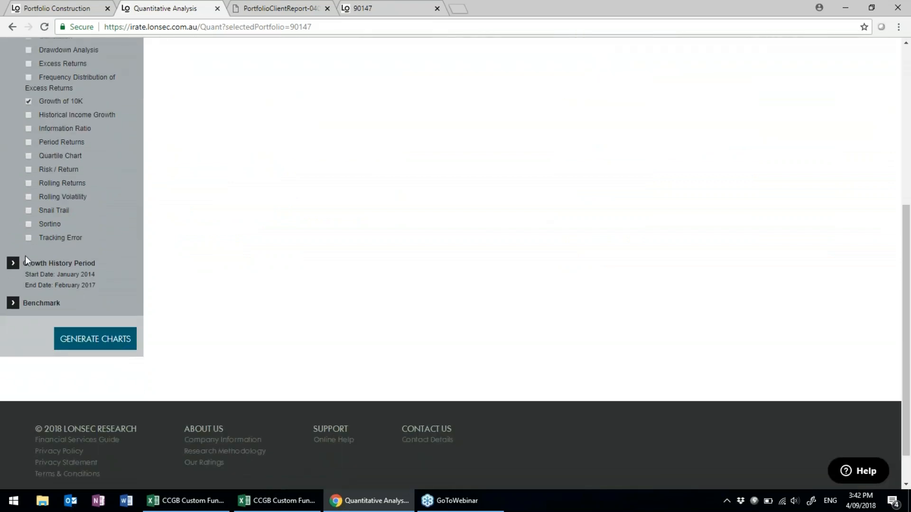
left_click(23, 305)
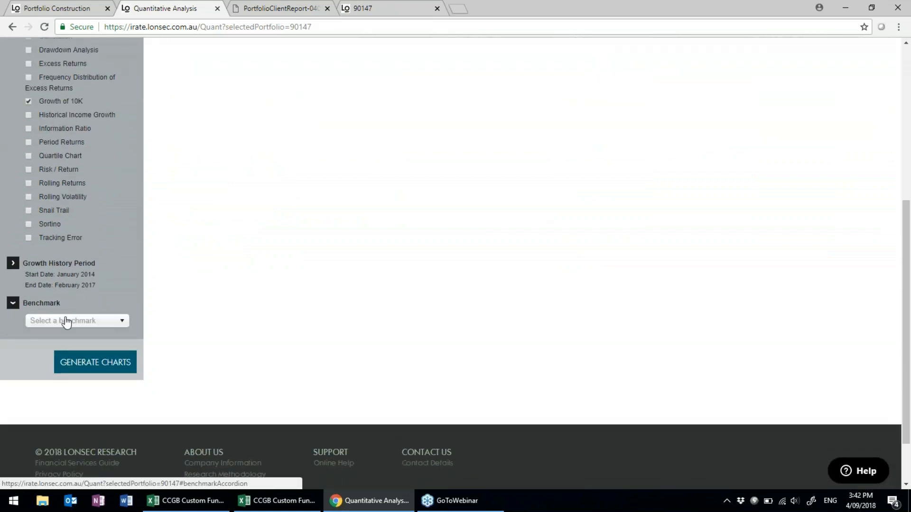
left_click(100, 365)
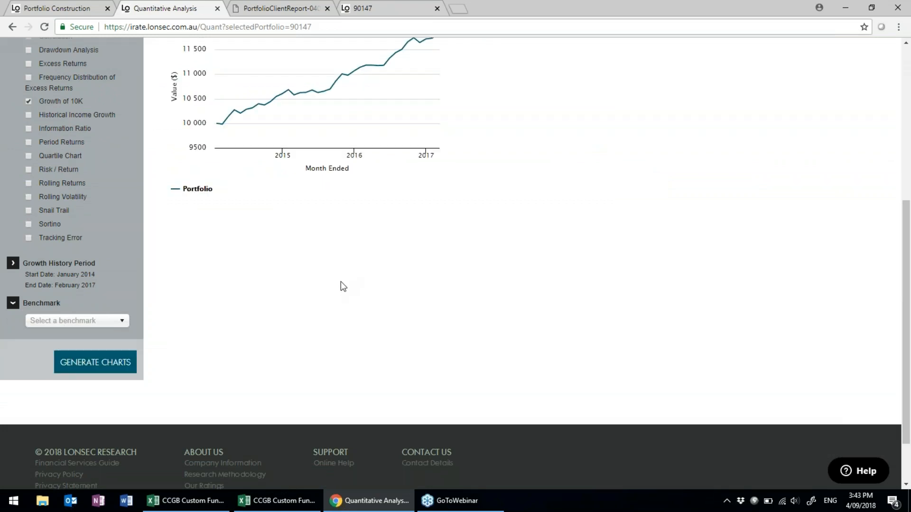
scroll(337, 287, "up", 3)
scroll(316, 293, "up", 3)
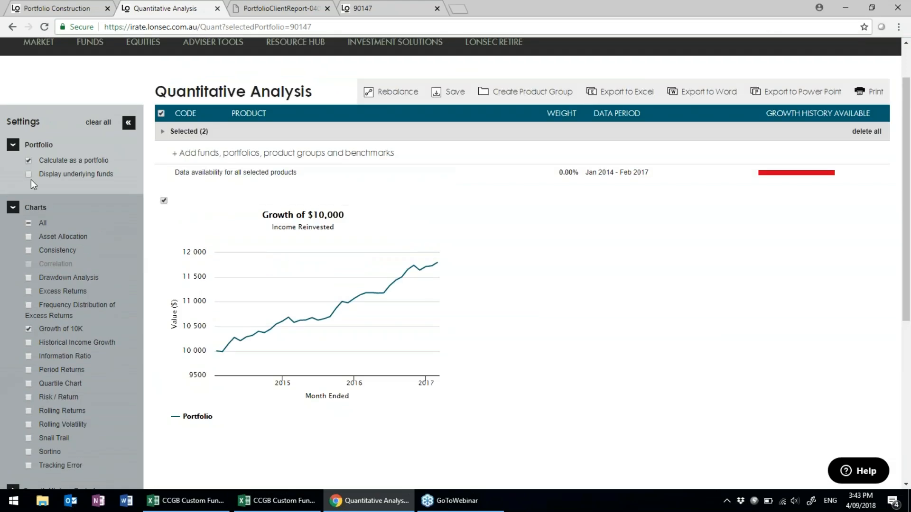
Turn off Calculate as a portfolio, regenerate each fund separately, and enlarge the Growth of $10,000 chart.
left_click(26, 162)
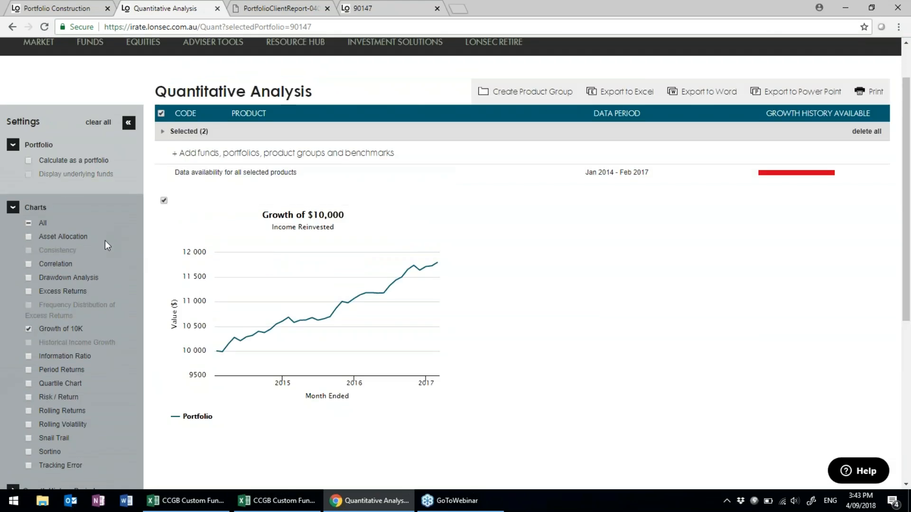
left_click(183, 134)
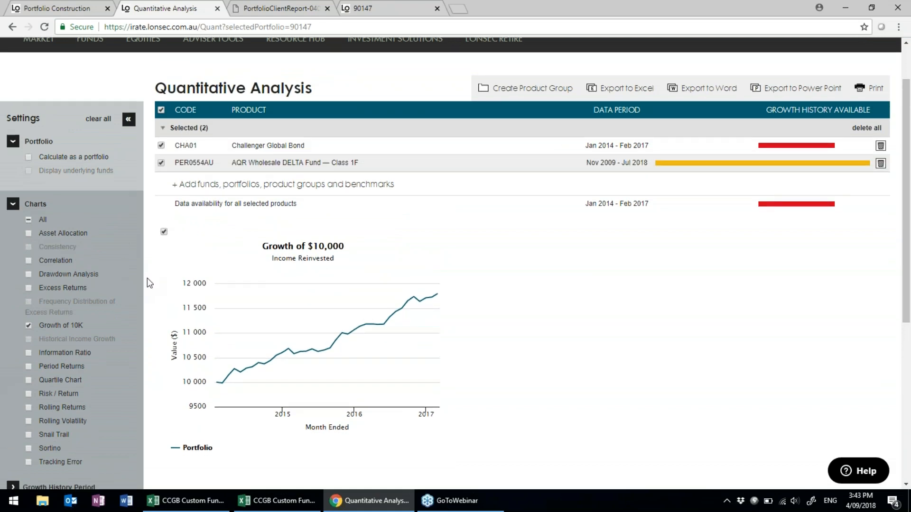
scroll(147, 280, "down", 5)
left_click(105, 371)
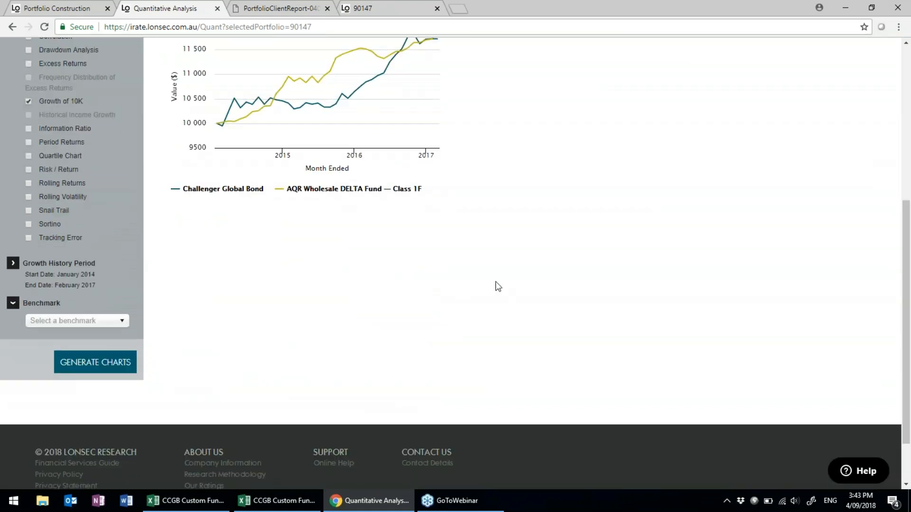
scroll(540, 281, "up", 4)
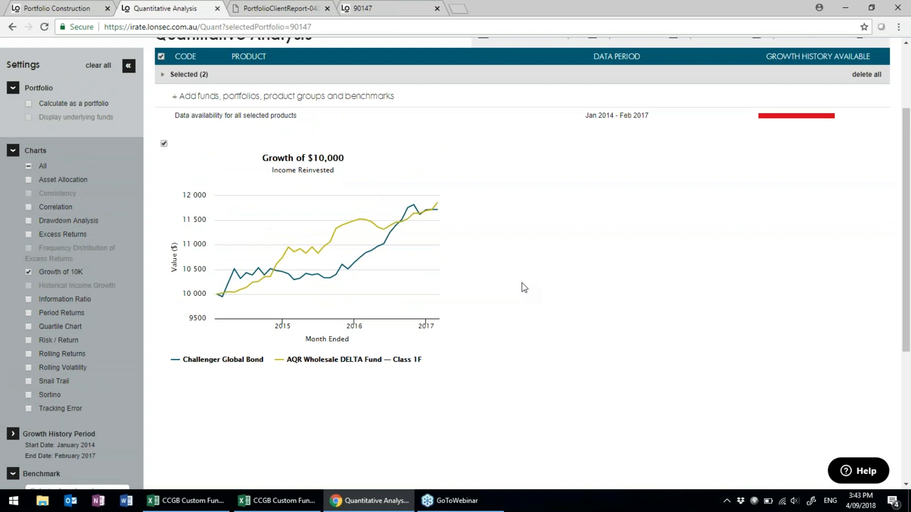
left_click(338, 204)
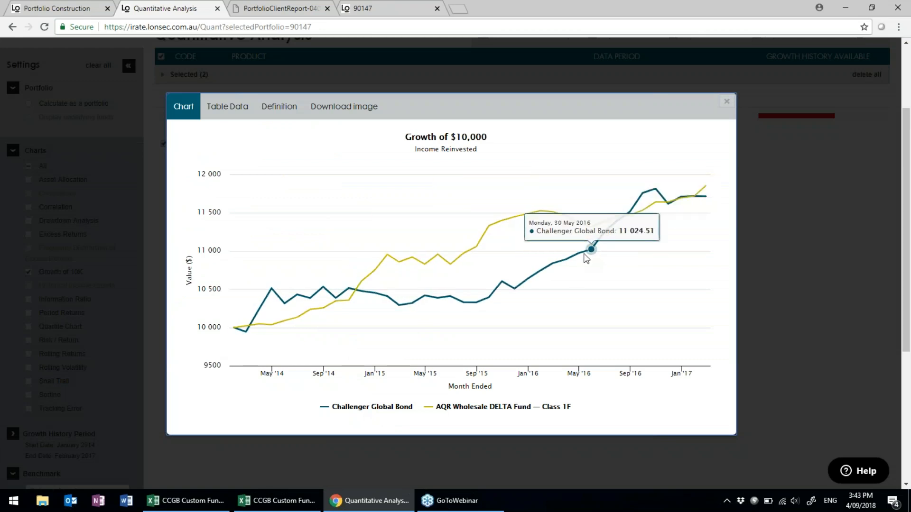
Download the chart as a two-column-sized PNG and open chart (15).png in Photos.
left_click(338, 112)
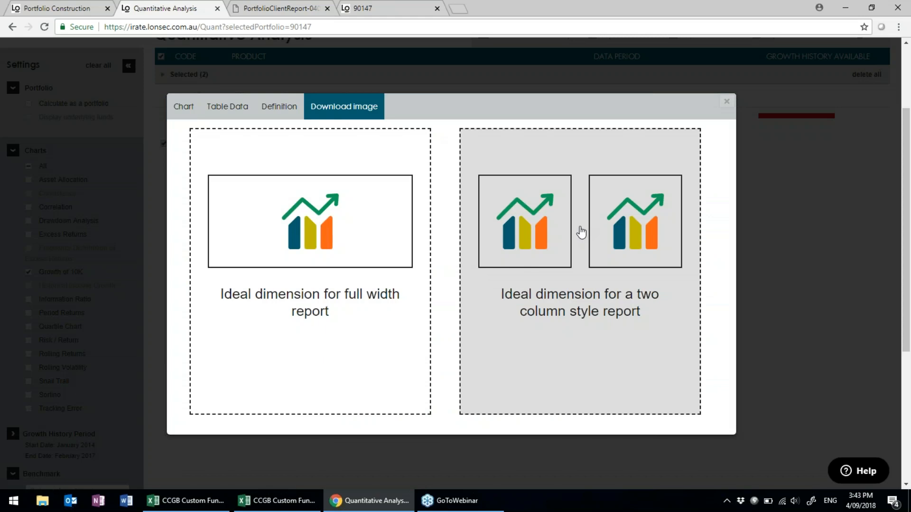
left_click(581, 232)
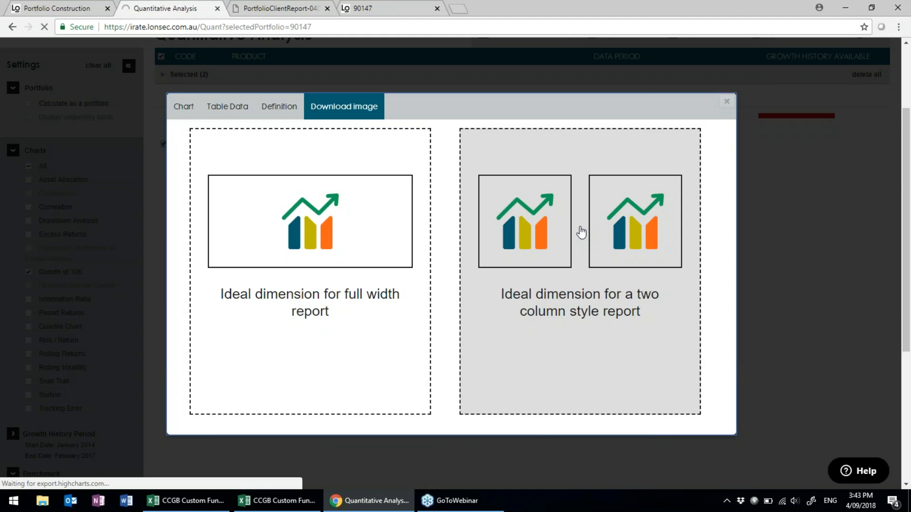
left_click(78, 475)
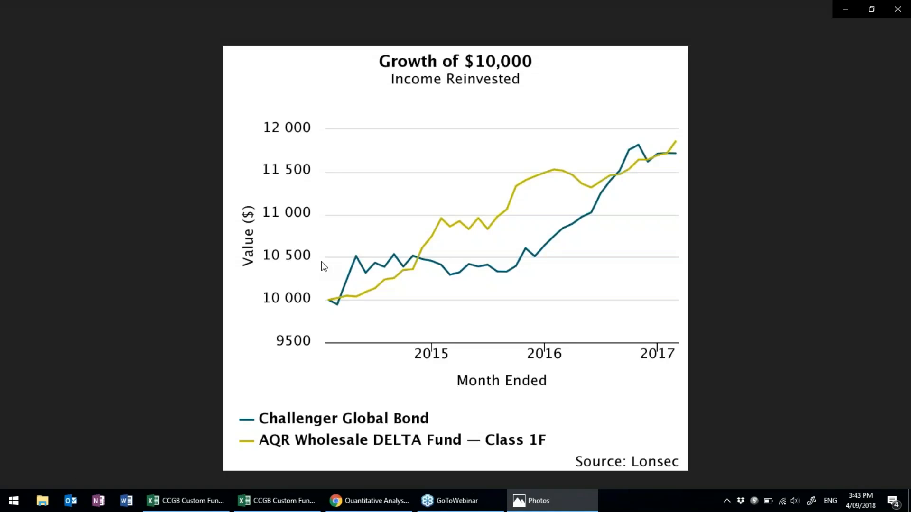
Copy the Growth of $10,000 chart image in Photos and create a blank Word document.
right_click(536, 134)
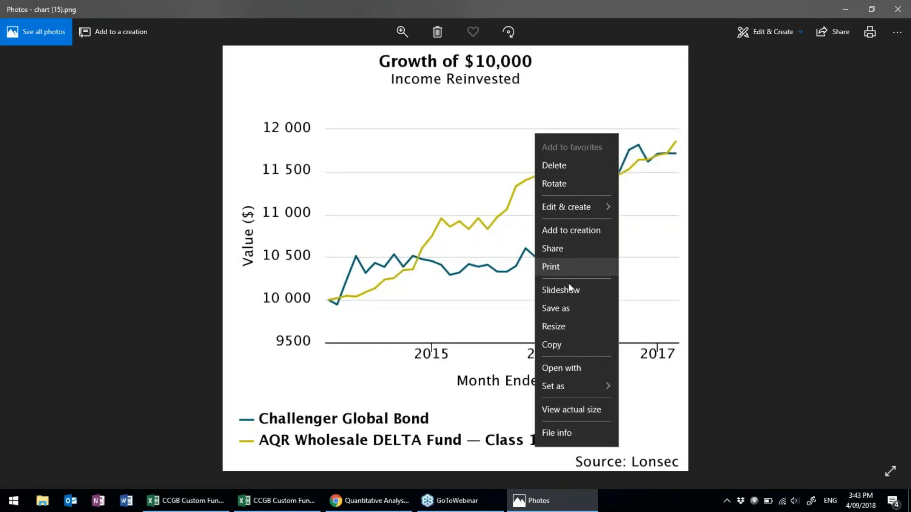
left_click(554, 346)
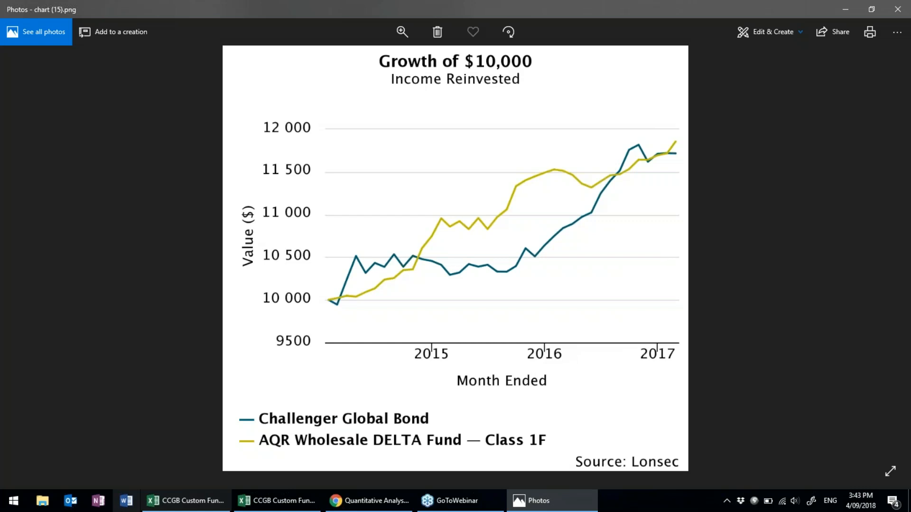
left_click(126, 501)
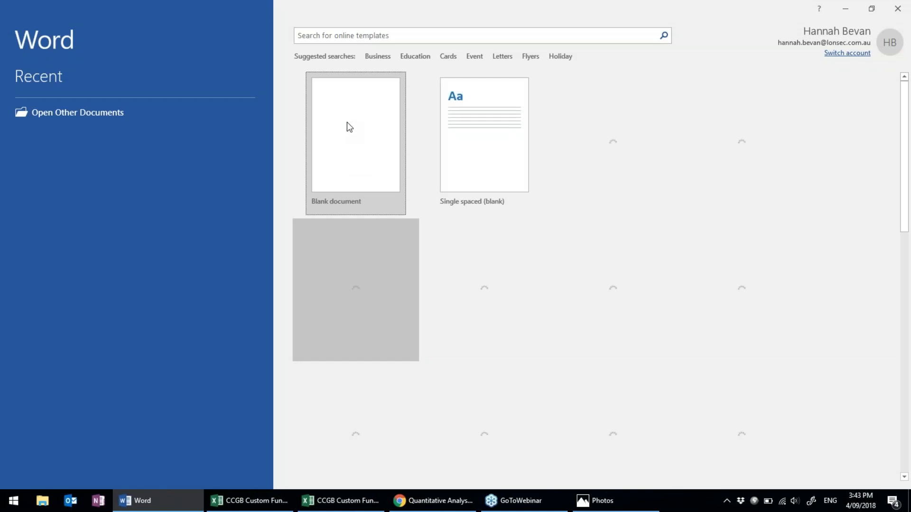
left_click(347, 122)
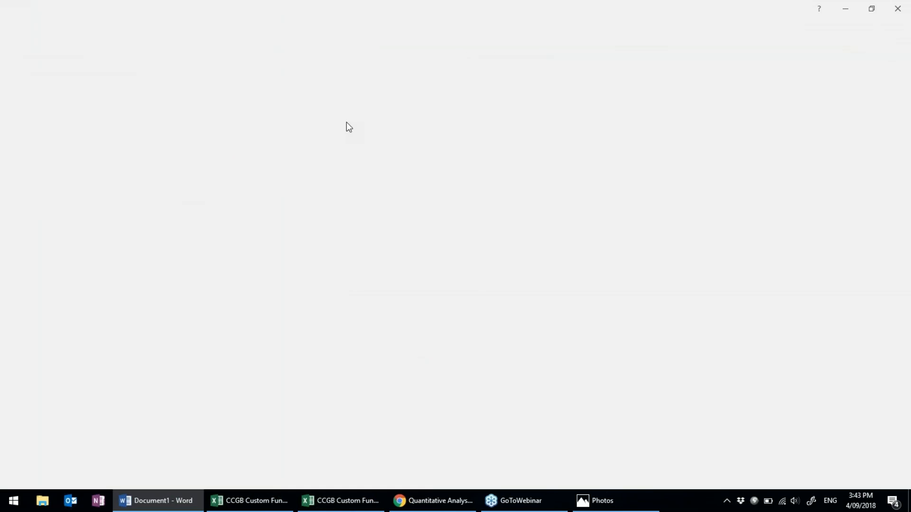
Paste the chart as a picture into Document1 and drag its corner to shrink it to about half size.
right_click(309, 164)
right_click(325, 212)
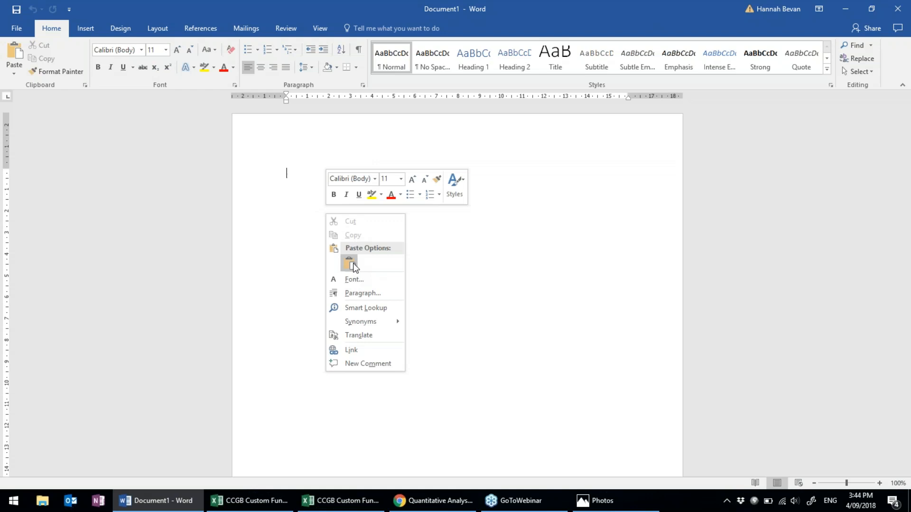
left_click(350, 263)
scroll(370, 272, "down", 2)
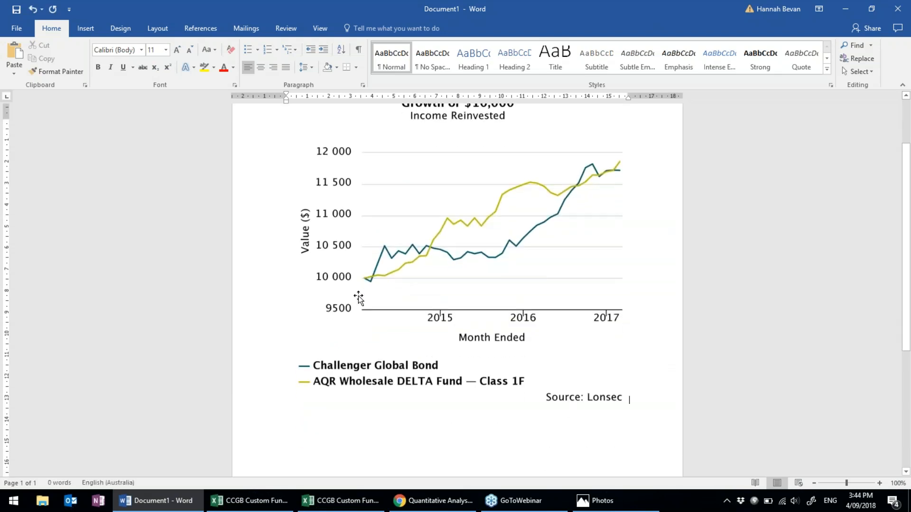
scroll(358, 298, "up", 2)
left_click(566, 391)
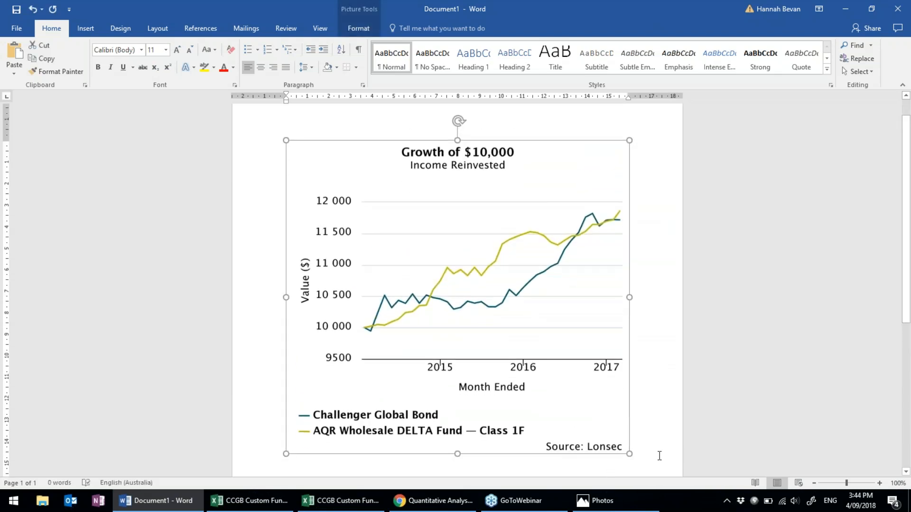
left_click_drag(629, 454, 436, 282)
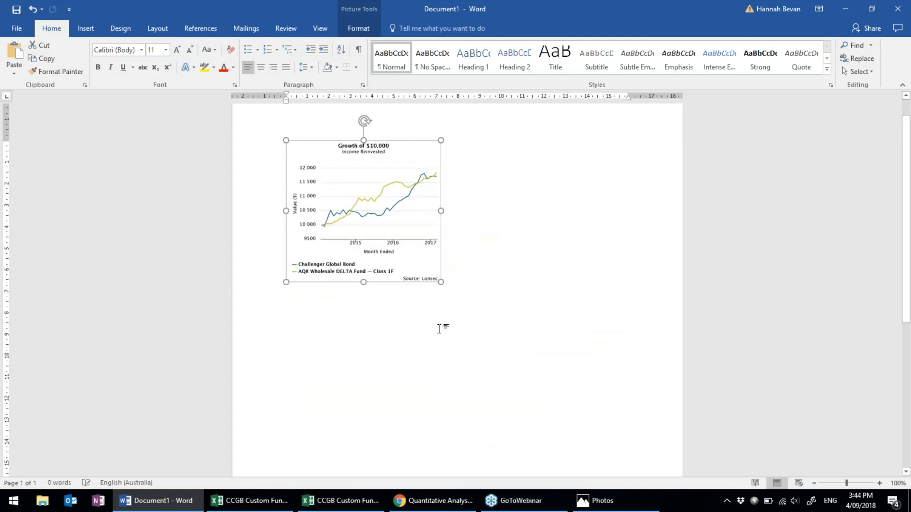
left_click(439, 326)
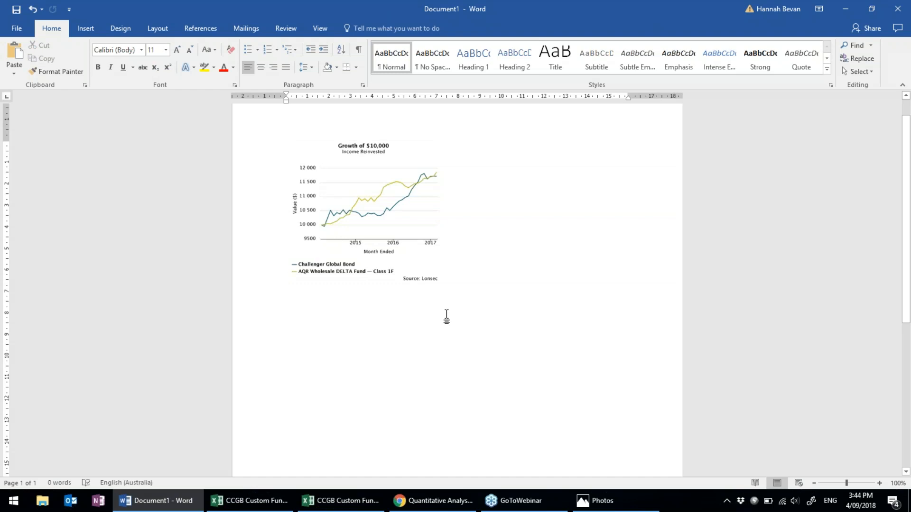
Return to the browser and dismiss the Download image dialog, keeping the Growth of $10,000 chart visible.
left_click(438, 502)
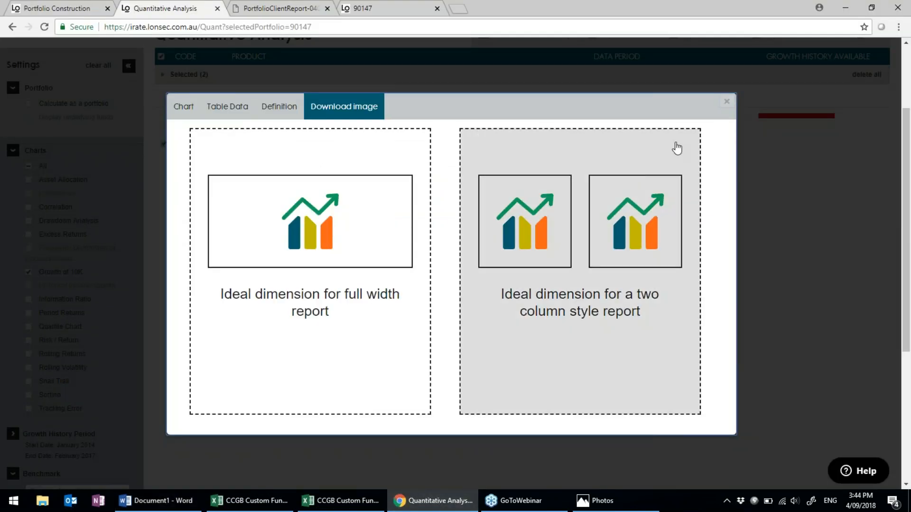
left_click(726, 102)
scroll(738, 249, "up", 3)
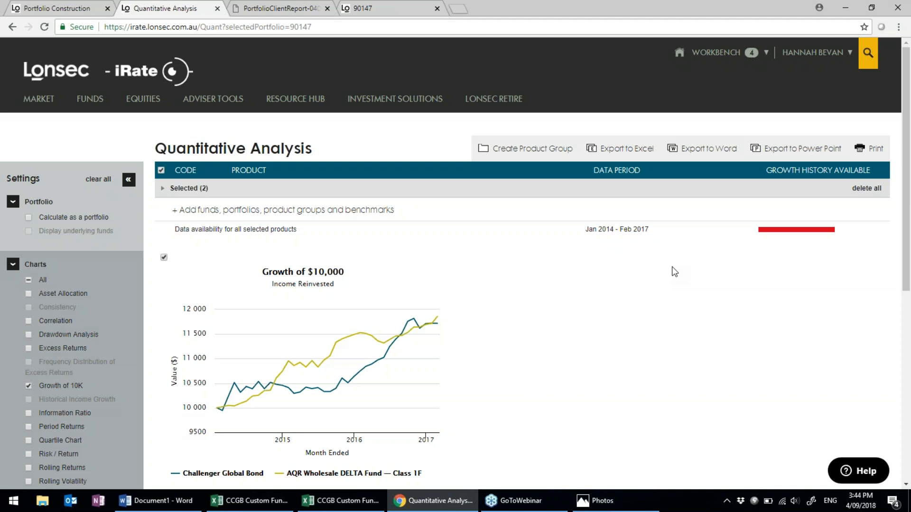
scroll(673, 274, "down", 7)
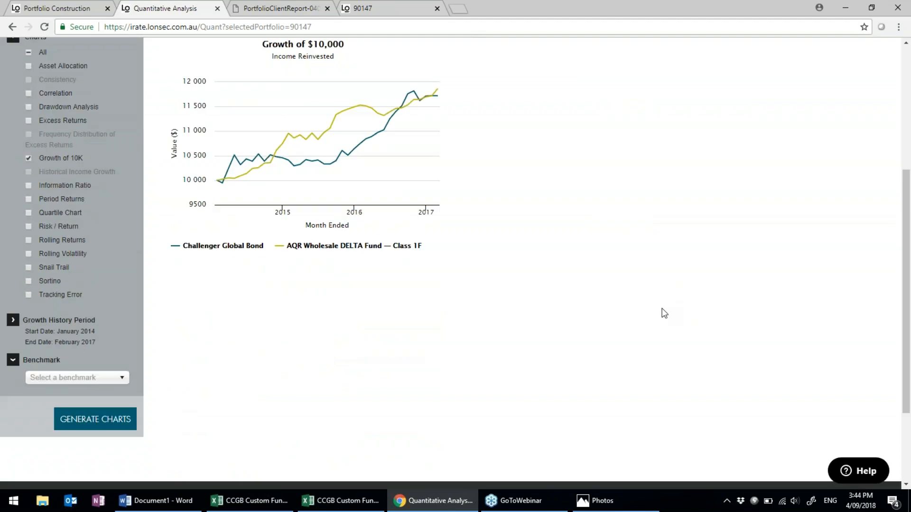
Open the footer's Contact Details link in a new browser tab and switch to that tab.
right_click(434, 399)
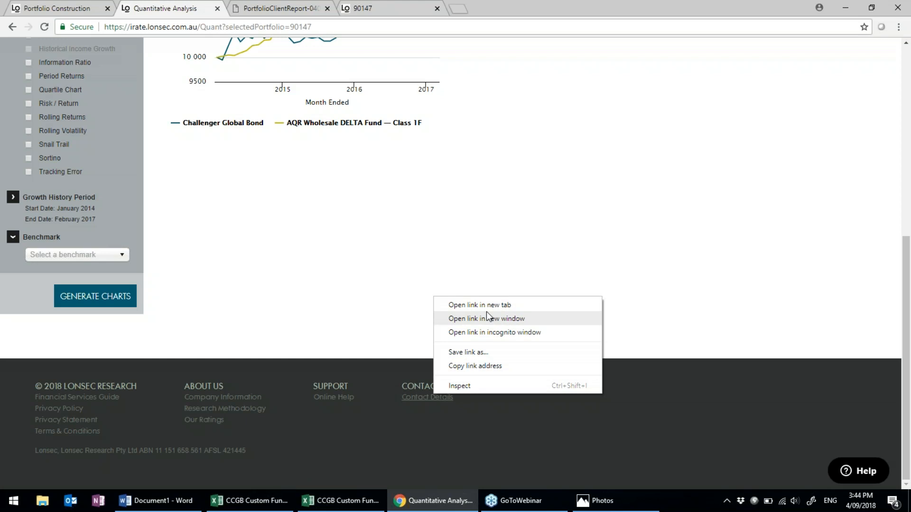
key("Escape")
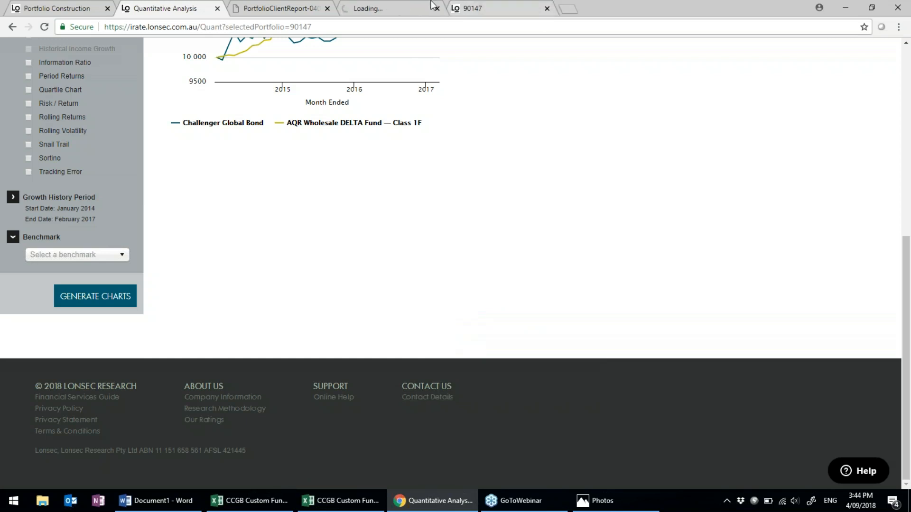
left_click(390, 6)
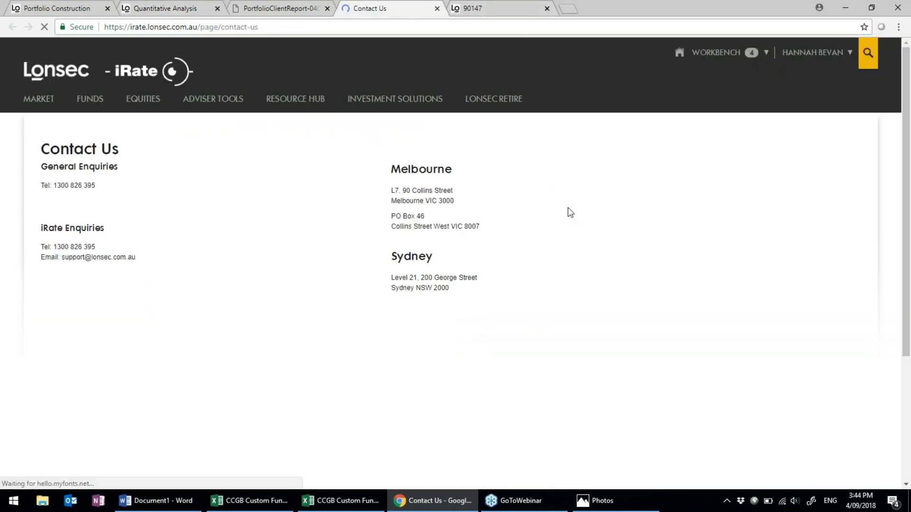